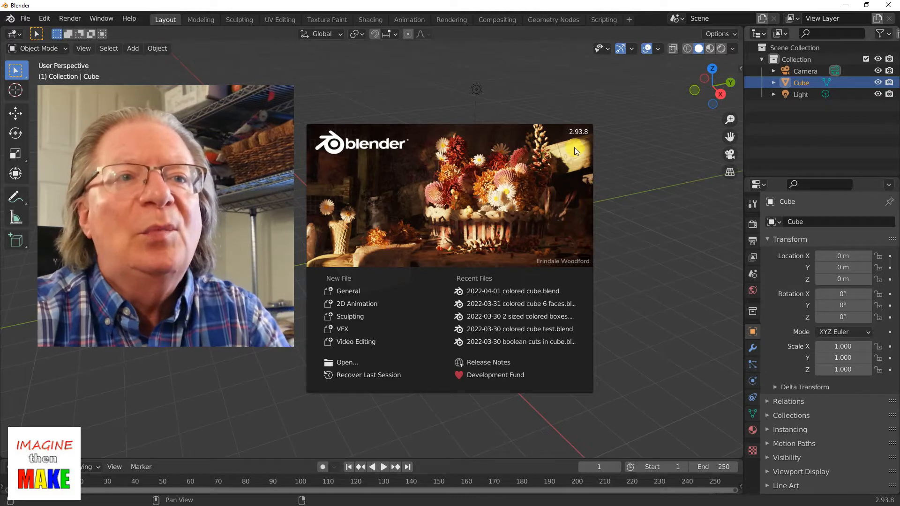
Step: Dismiss the splash screen and enable the Screencast Keys add-on display in the 3D viewport, then hide its settings
left_click(652, 153)
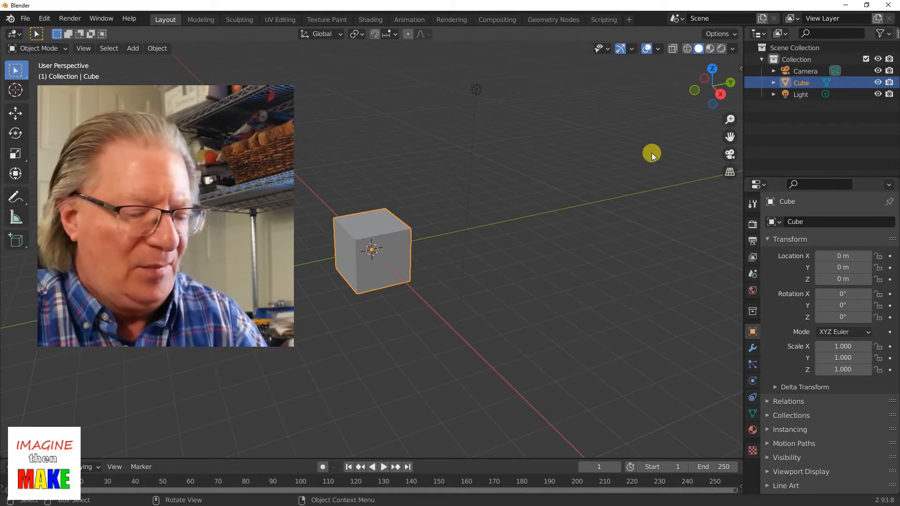
key("n")
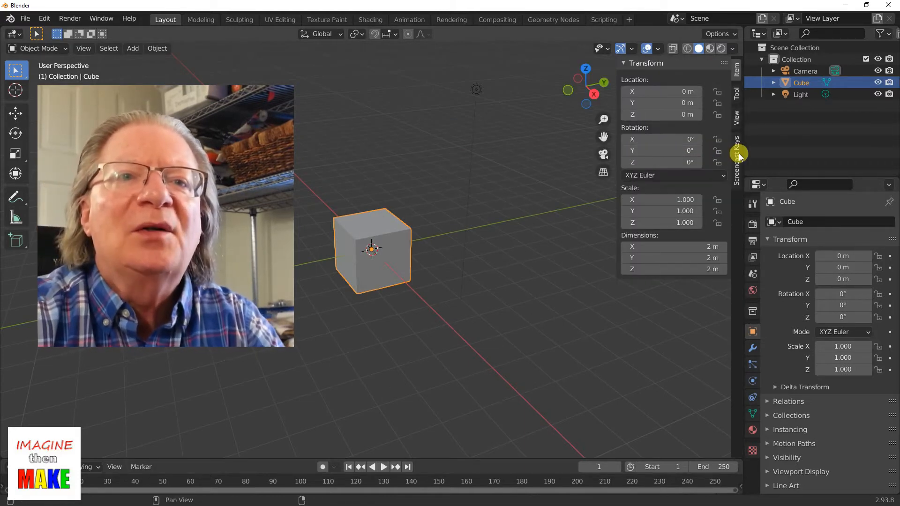
left_click(738, 157)
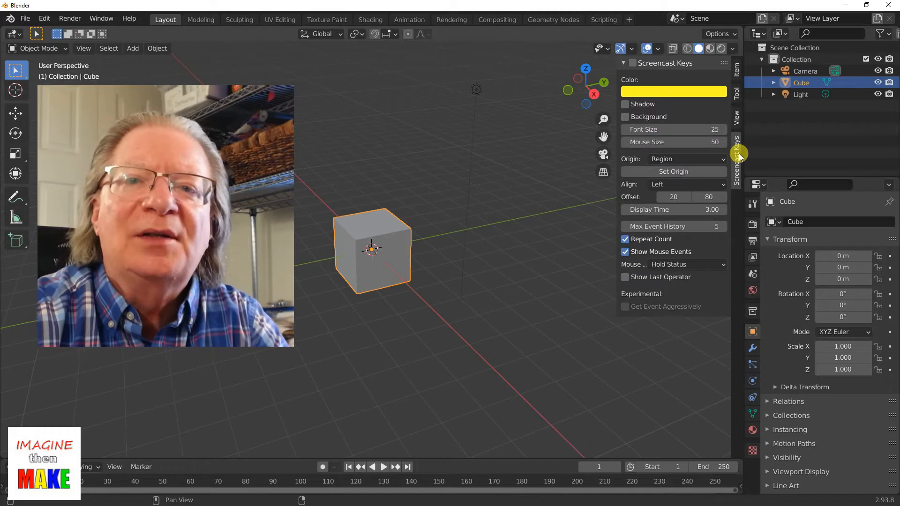
left_click(633, 63)
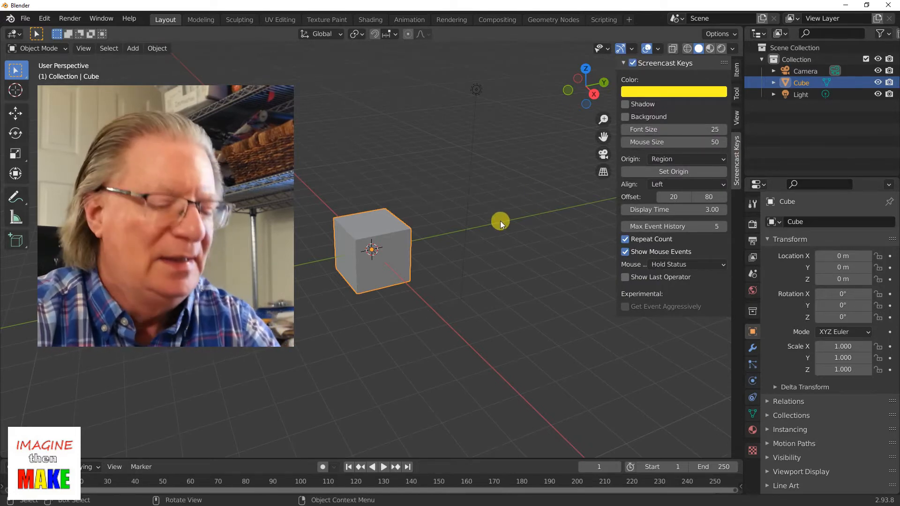
key("n")
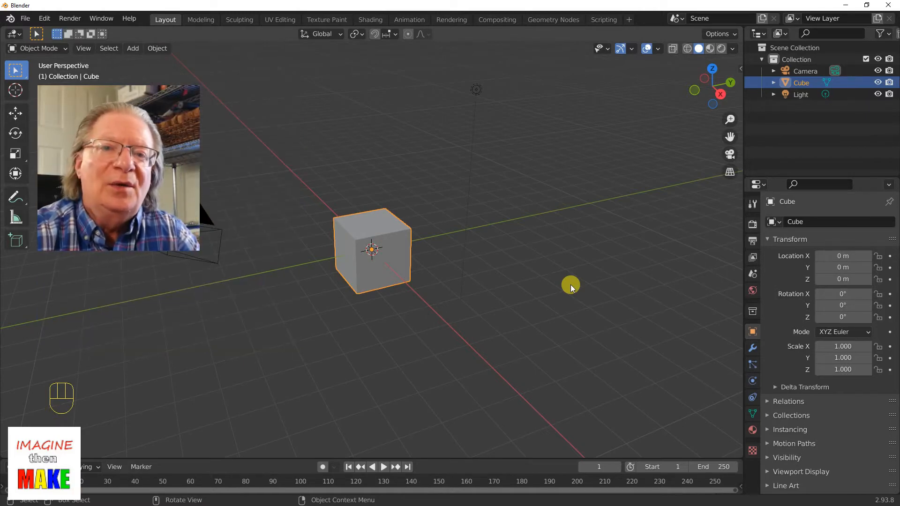
scroll(471, 281, "up", 3)
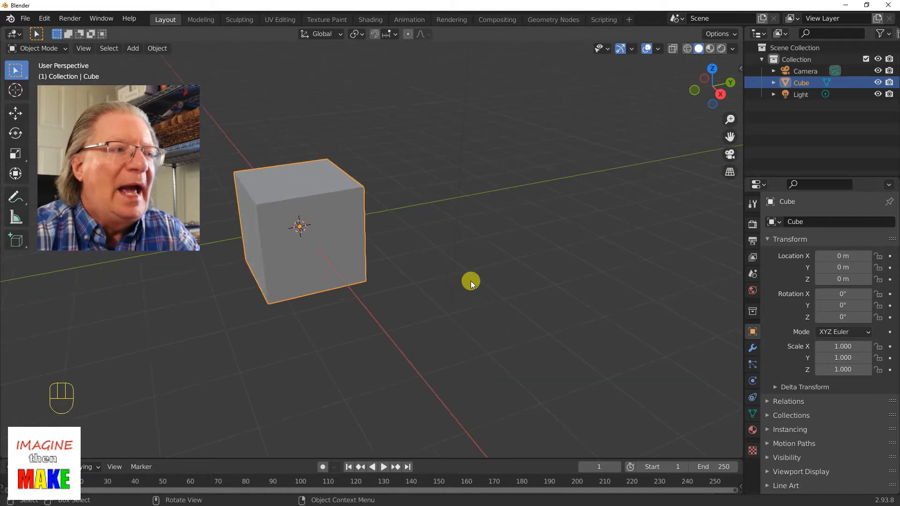
middle_click_drag(422, 277, 499, 283)
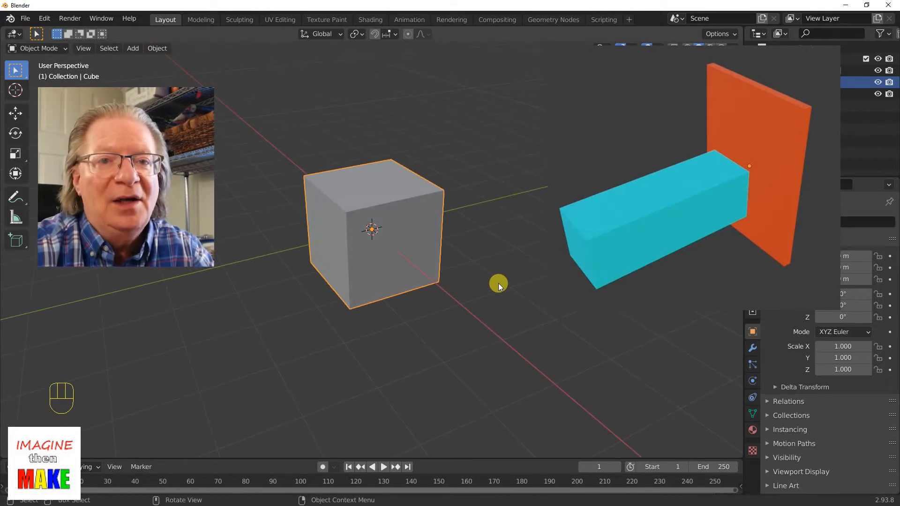
middle_click_drag(499, 283, 437, 286, "shift")
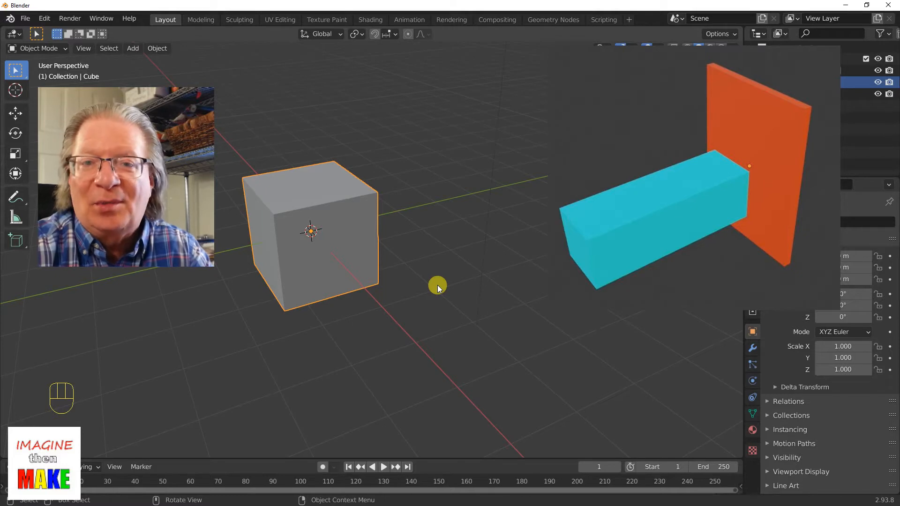
mouse_move(438, 285)
middle_mouse_down()
mouse_move(446, 295)
mouse_move(447, 283)
mouse_move(439, 295)
middle_mouse_up()
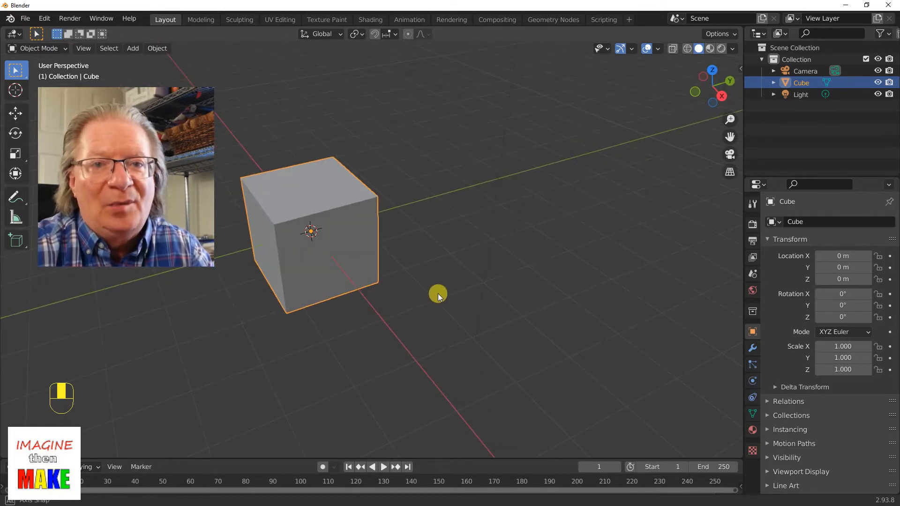
mouse_move(438, 293)
middle_mouse_down()
mouse_move(465, 285)
mouse_move(479, 293)
mouse_move(451, 294)
middle_mouse_up()
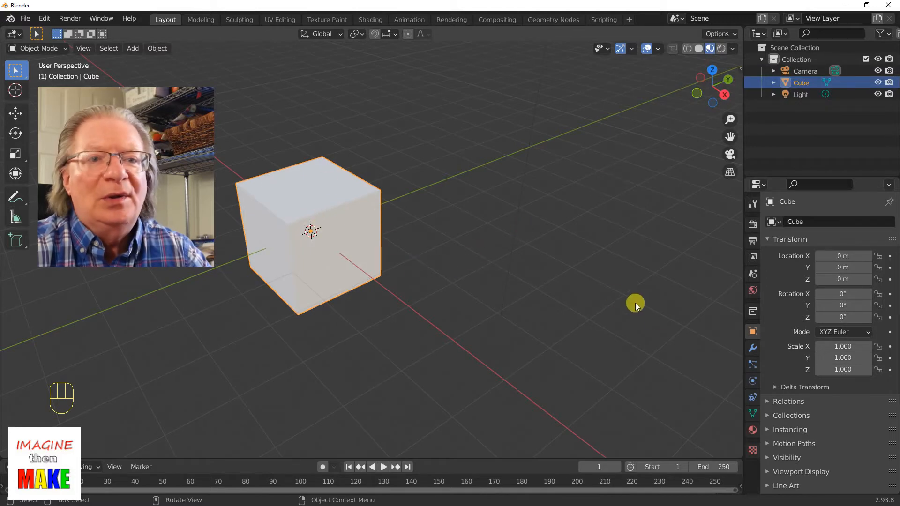
Step: Add a second material slot to the cube with a new material and set its base color to green
left_click(753, 430)
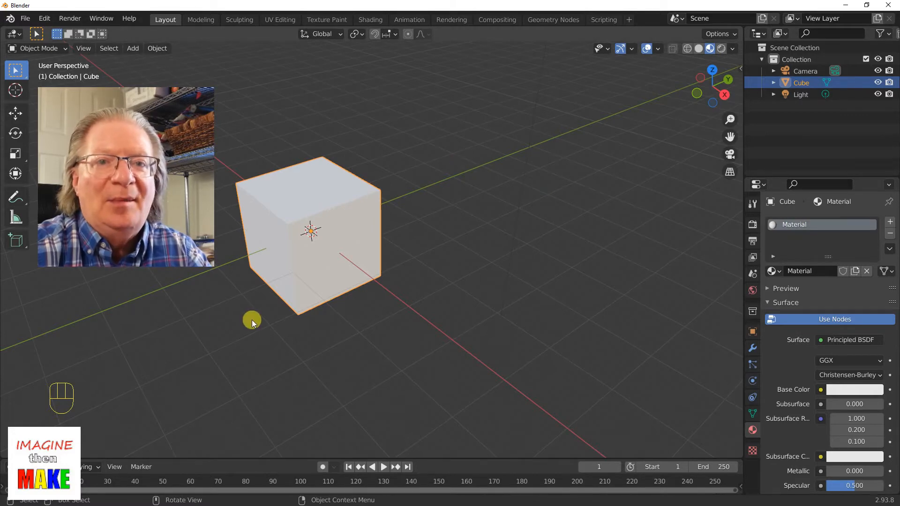
left_click(889, 223)
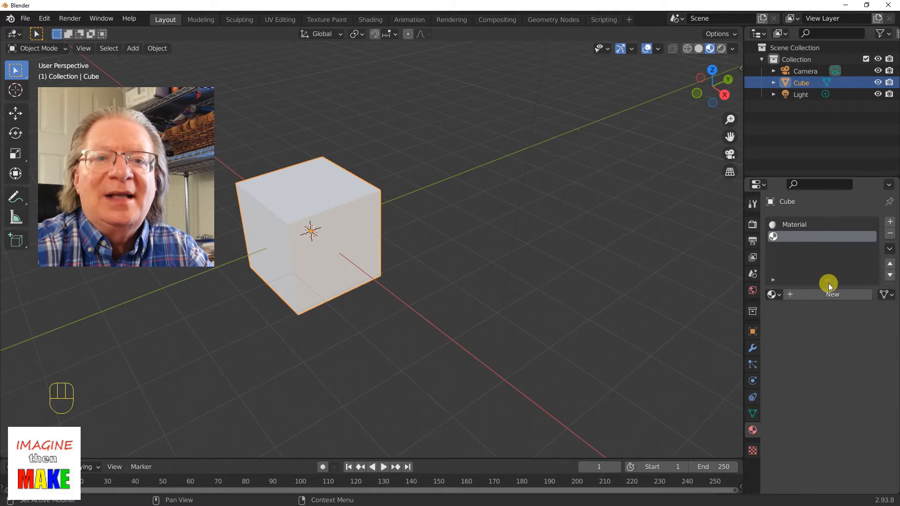
left_click(828, 295)
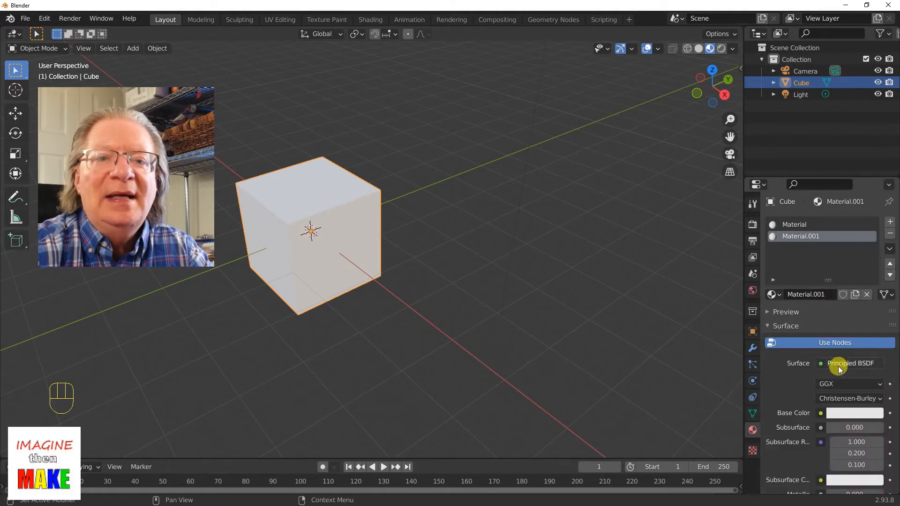
left_click(855, 415)
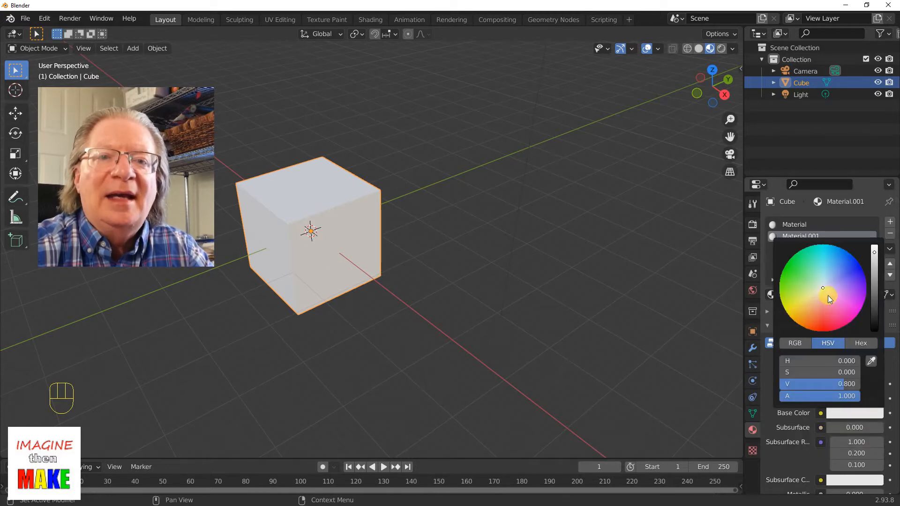
left_click_drag(823, 289, 786, 270)
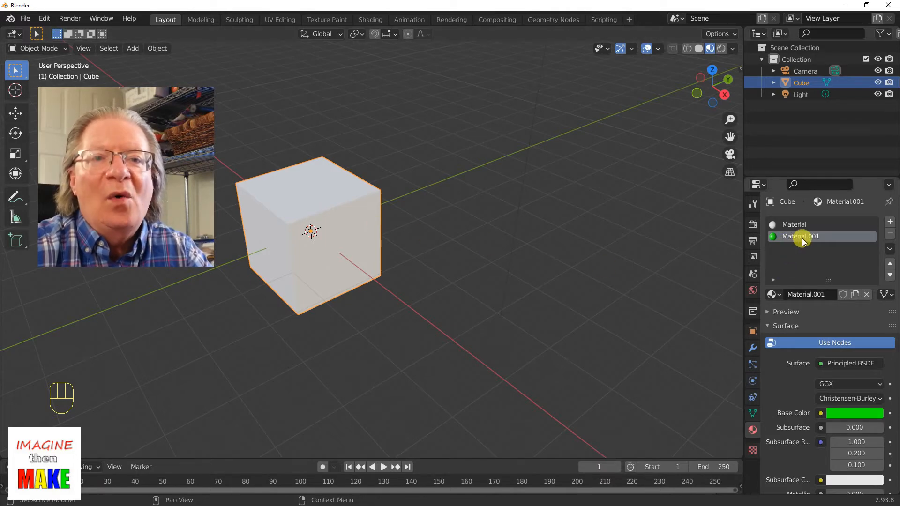
Step: Add a third material slot to the cube with a new material and set its base color to orange
left_click(890, 221)
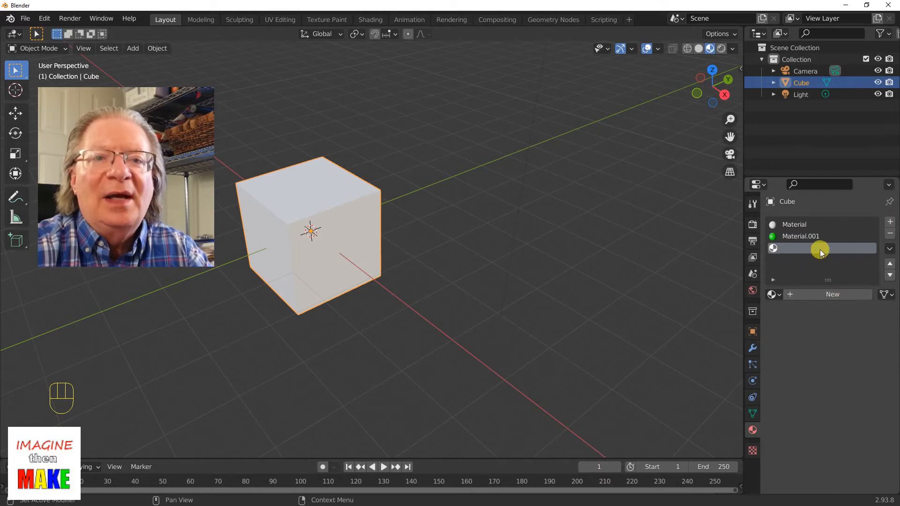
left_click(830, 295)
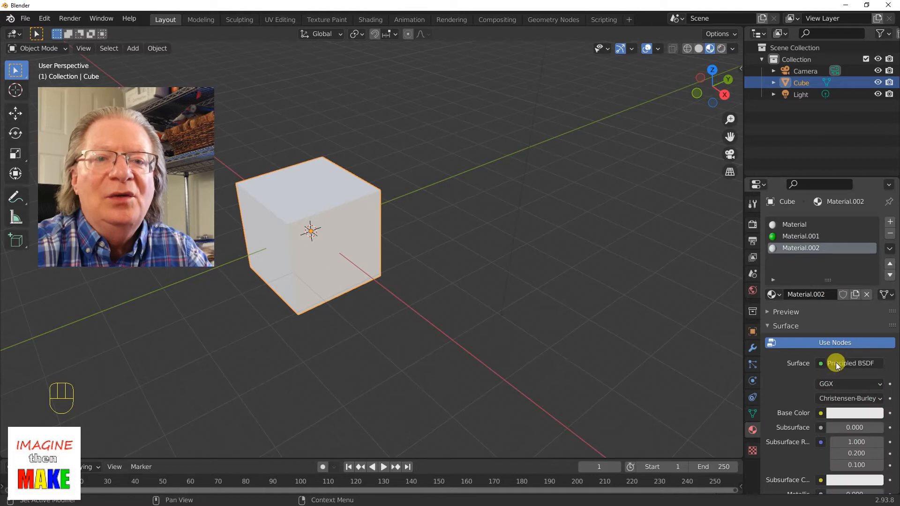
left_click(840, 413)
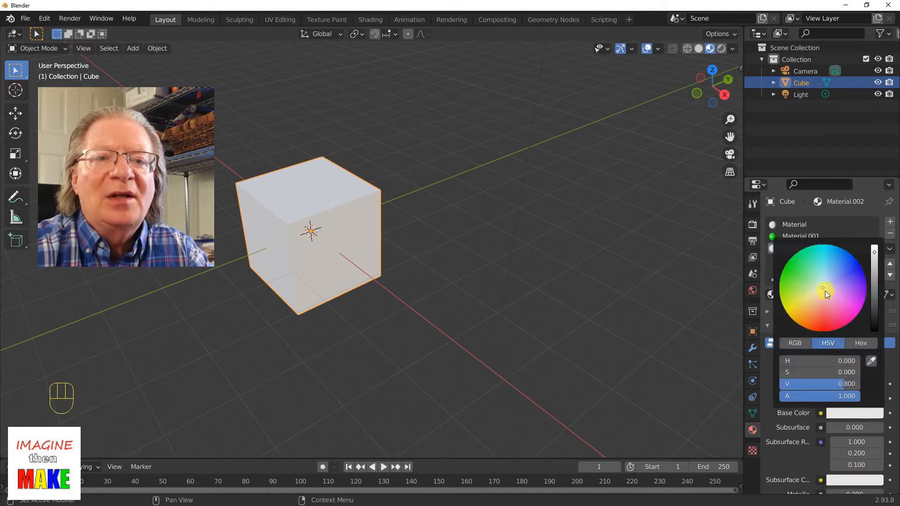
left_click_drag(824, 290, 796, 323)
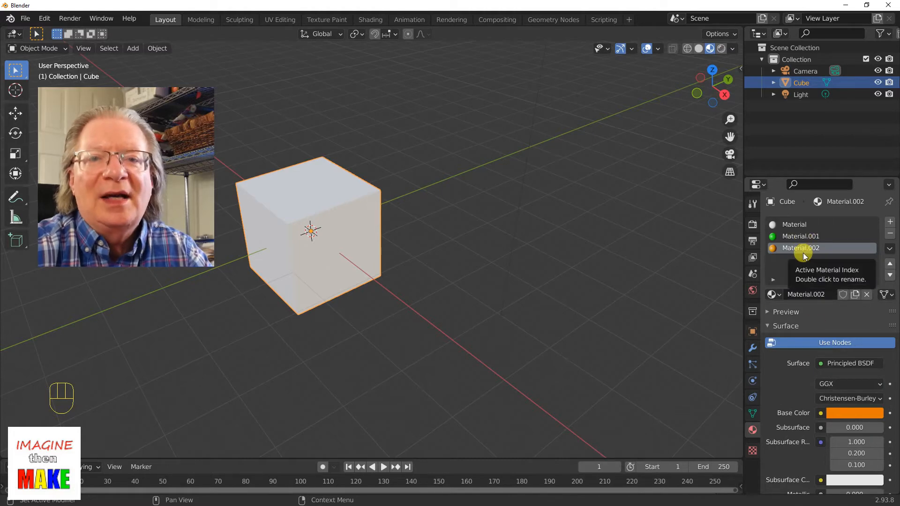
Step: Add a fourth material slot to the cube with a new material and set its base color to red
left_click(890, 223)
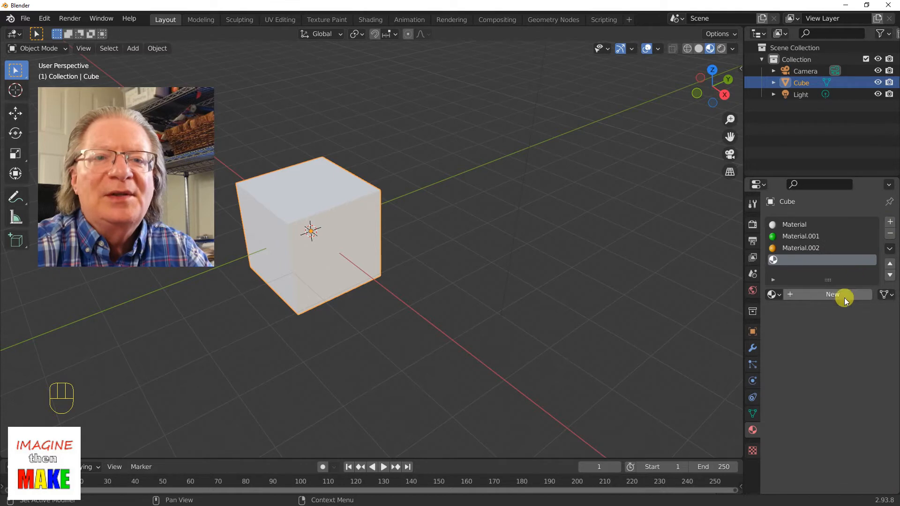
left_click(825, 295)
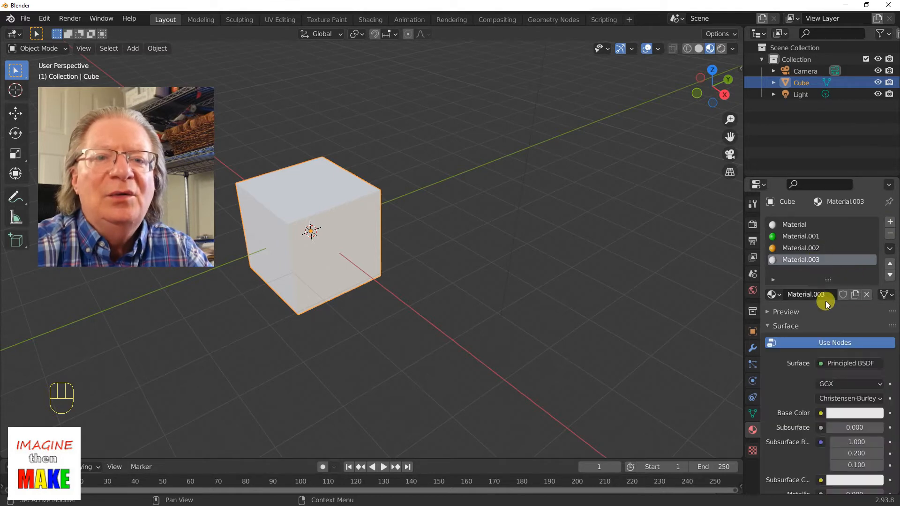
left_click(840, 413)
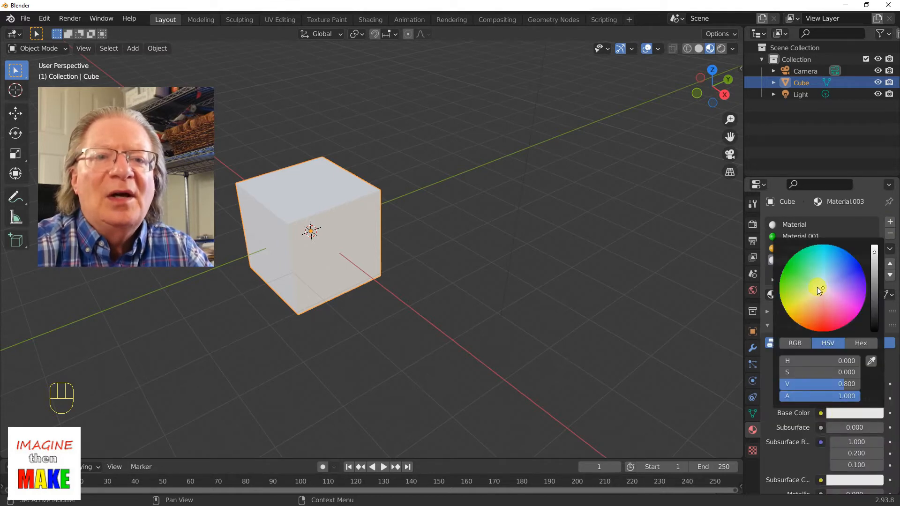
left_click_drag(823, 289, 825, 332)
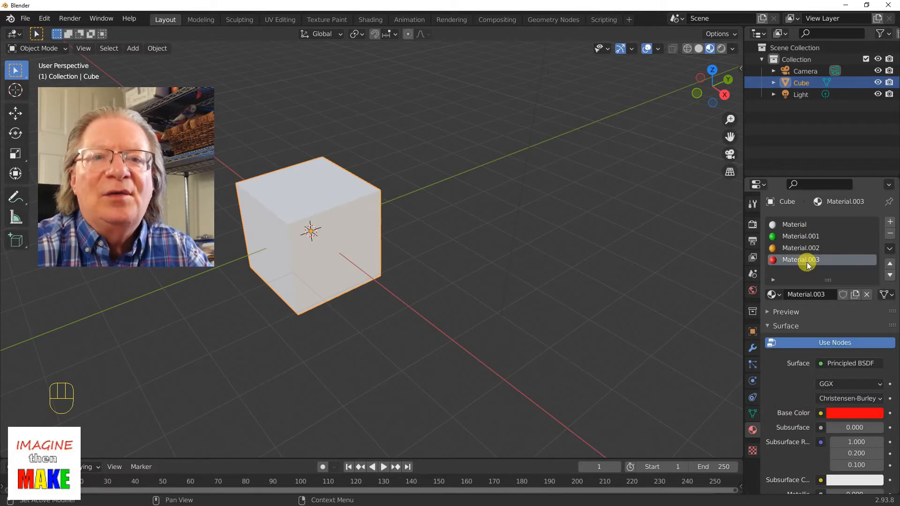
Step: Add a fifth material slot to the cube with a new material and set its base color to hot pink
left_click(890, 221)
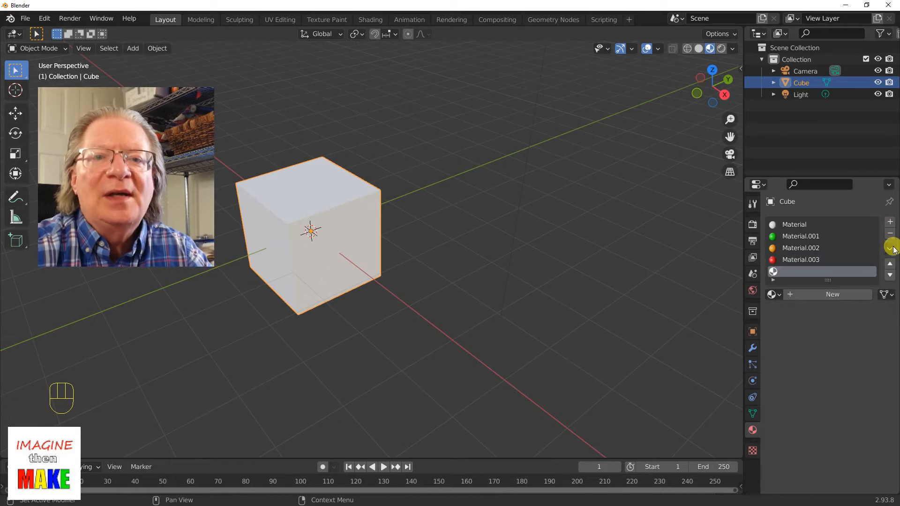
left_click(824, 296)
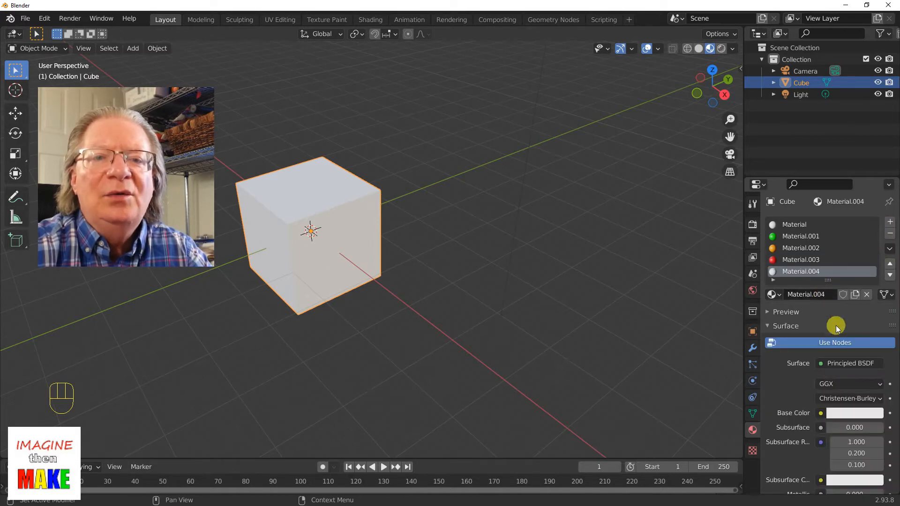
left_click(841, 412)
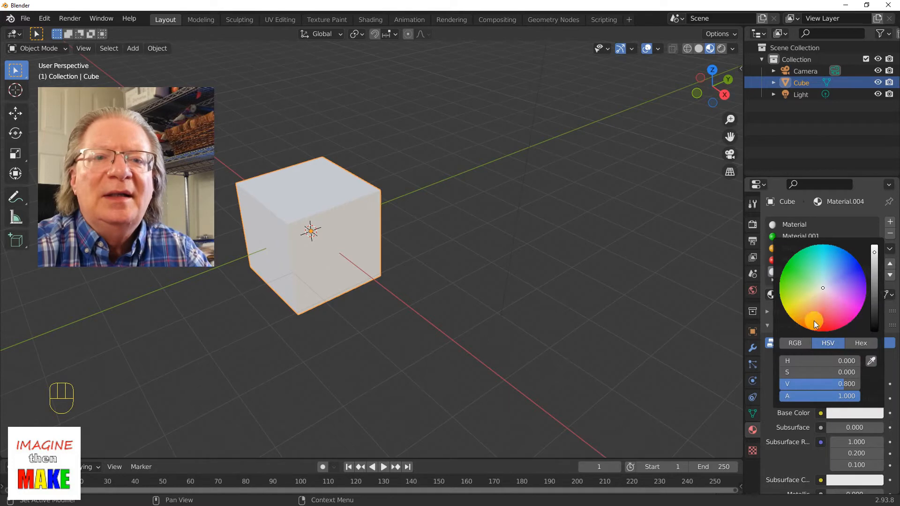
left_click_drag(824, 289, 847, 320)
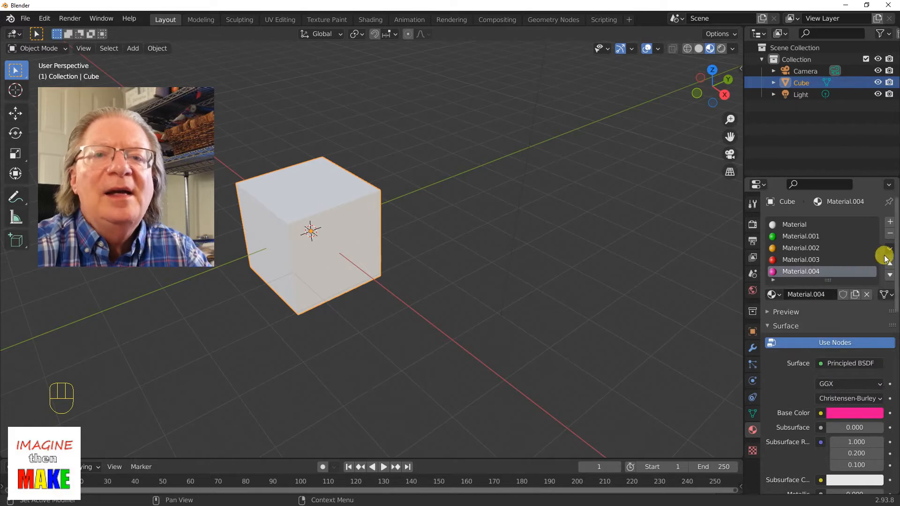
Step: Add a sixth material slot to the cube with a new material and a purple base color, hue 0.700 and saturation 1.000
left_click(890, 223)
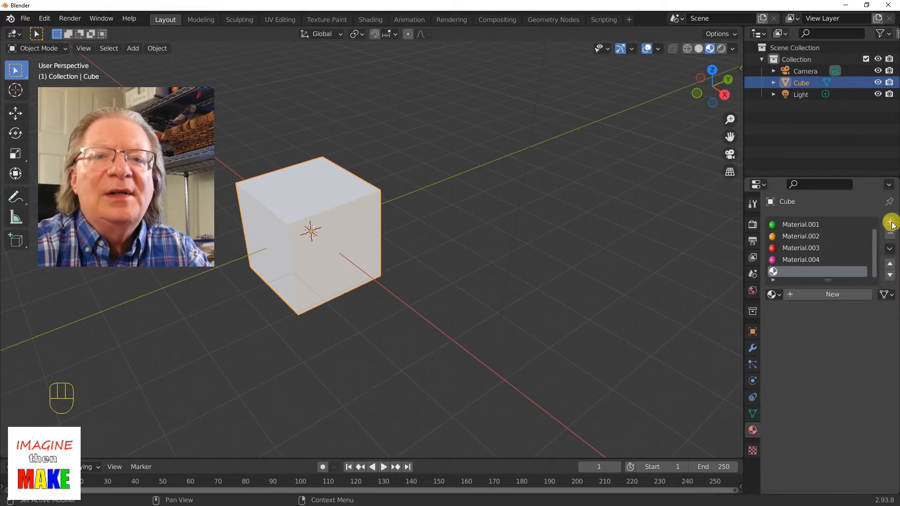
left_click(834, 295)
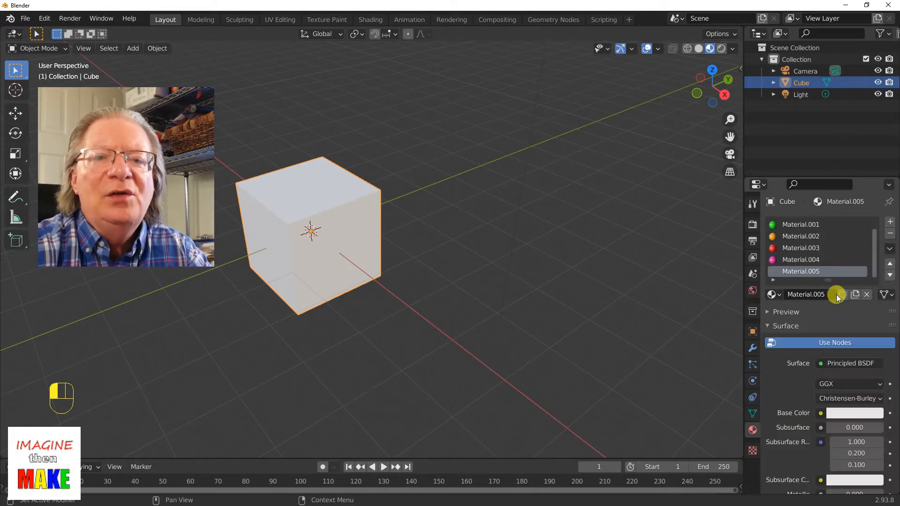
left_click(855, 416)
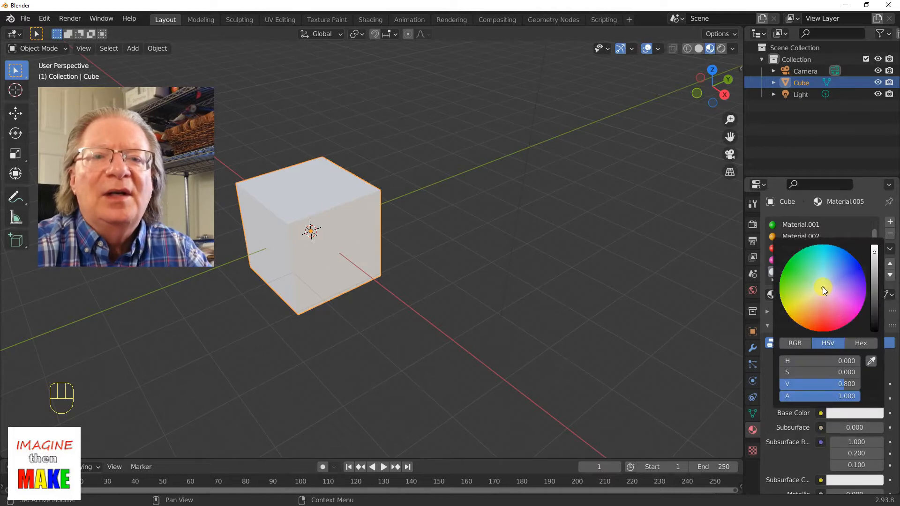
left_click_drag(823, 289, 867, 288)
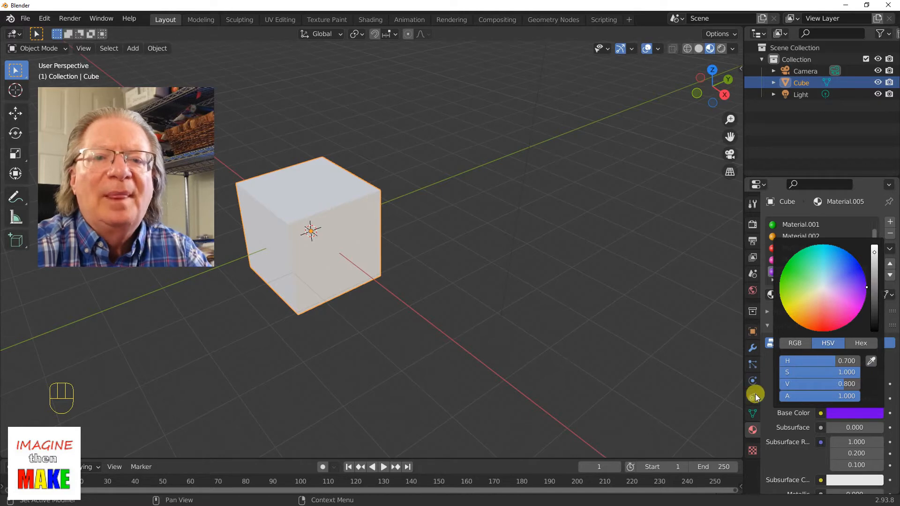
left_click(766, 389)
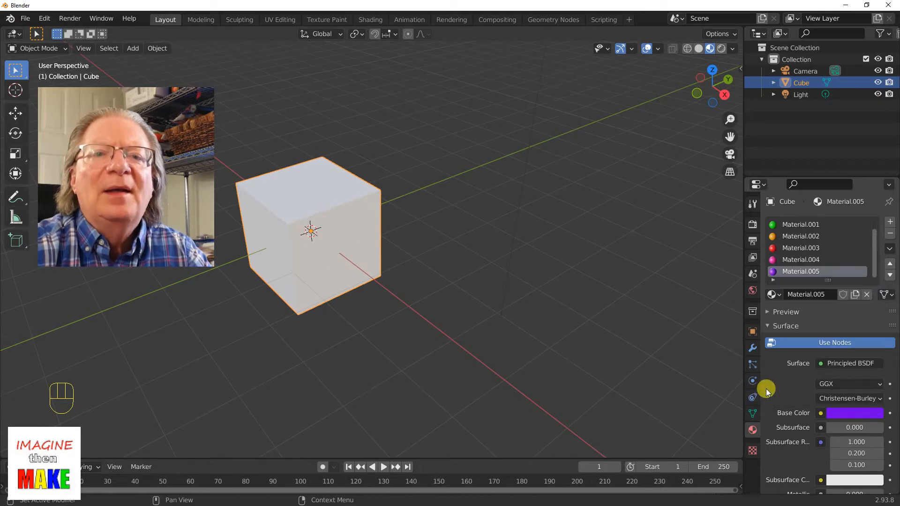
Step: Add a seventh material slot to the cube with a new material and set its base color to cyan blue
left_click(890, 222)
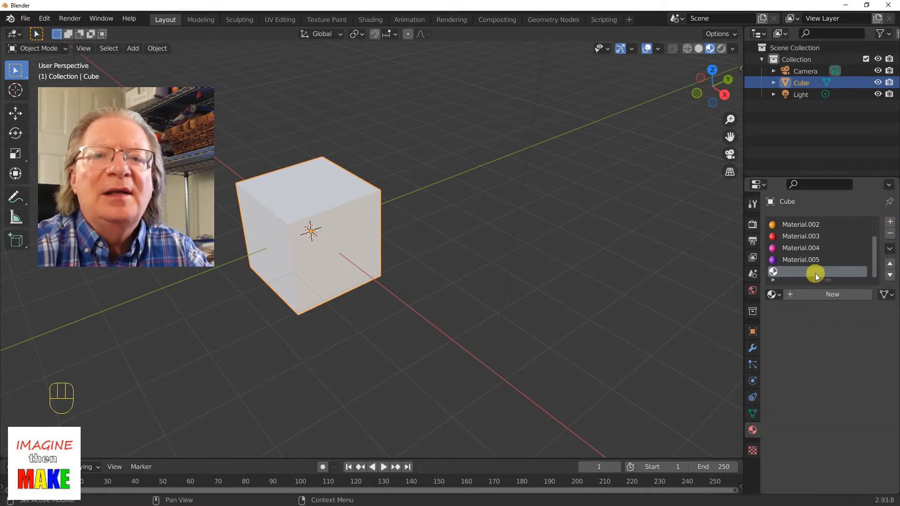
left_click(831, 294)
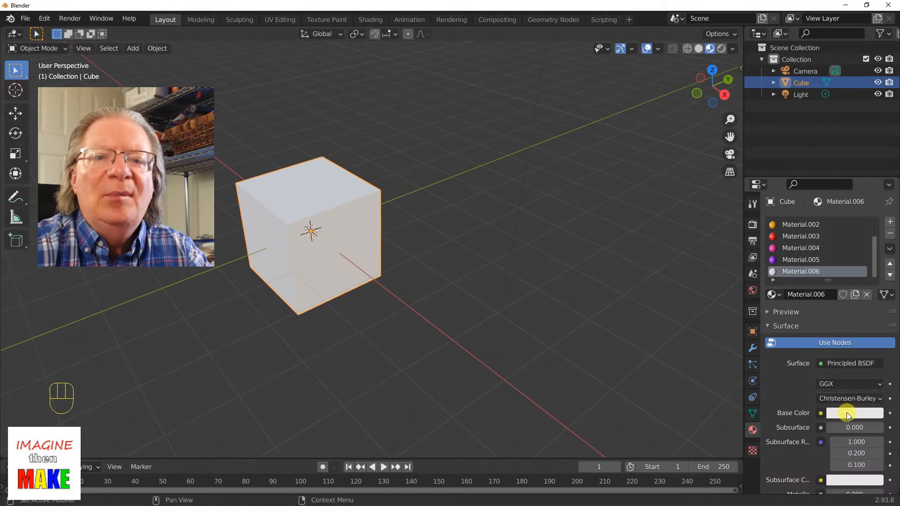
left_click(848, 414)
mouse_move(822, 287)
left_mouse_down()
mouse_move(839, 250)
mouse_move(830, 245)
left_mouse_up()
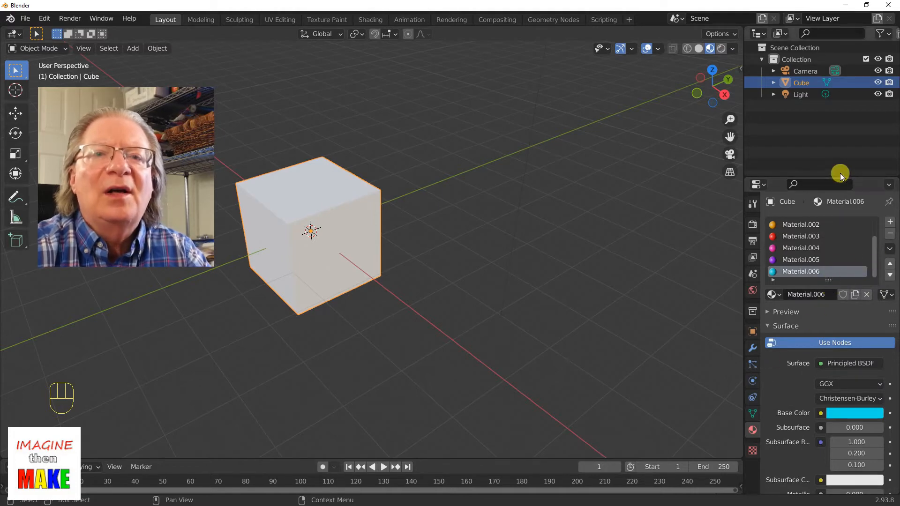
Step: Enlarge the properties editor and lengthen the material slot list to fit all seven of the cube's materials
left_click_drag(864, 174, 857, 123)
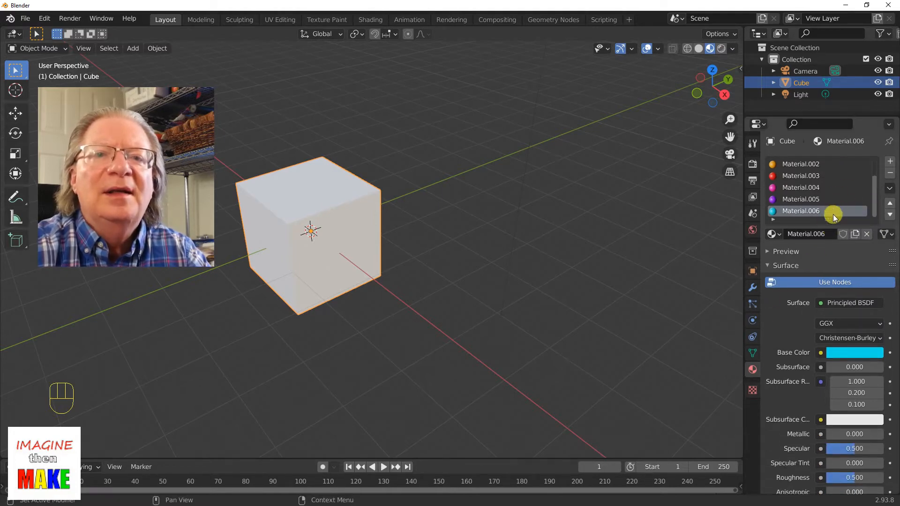
left_click_drag(828, 220, 842, 277)
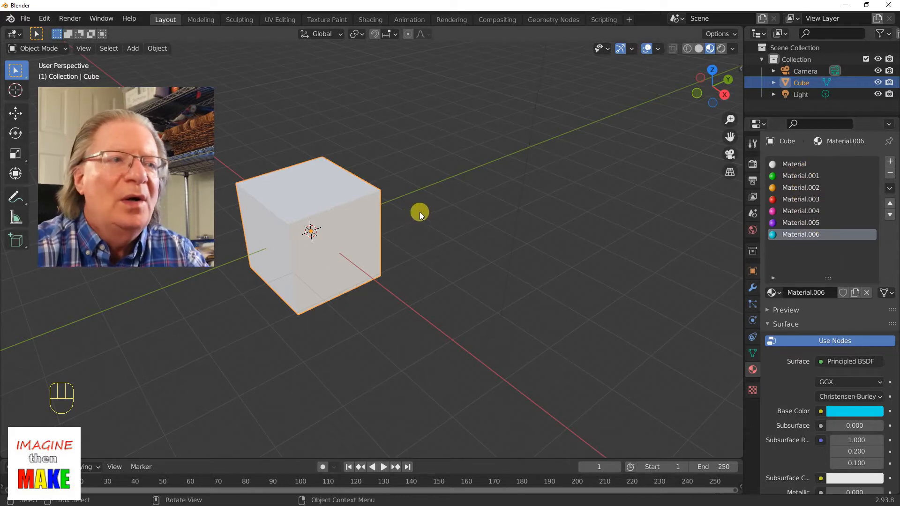
mouse_move(424, 211)
middle_mouse_down()
mouse_move(396, 241)
mouse_move(389, 230)
mouse_move(417, 203)
mouse_move(429, 208)
middle_mouse_up()
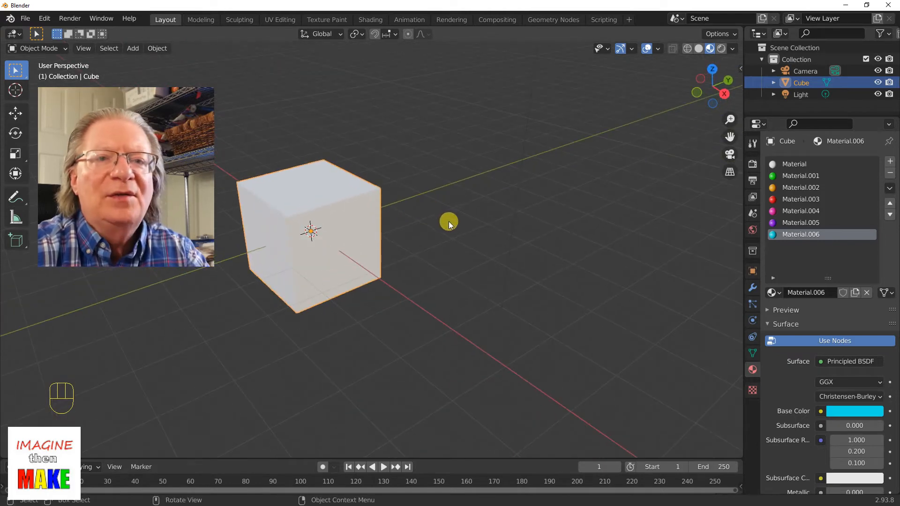
Step: Switch the cube to Edit Mode and make the green Material.001 the active material slot
left_click(797, 176)
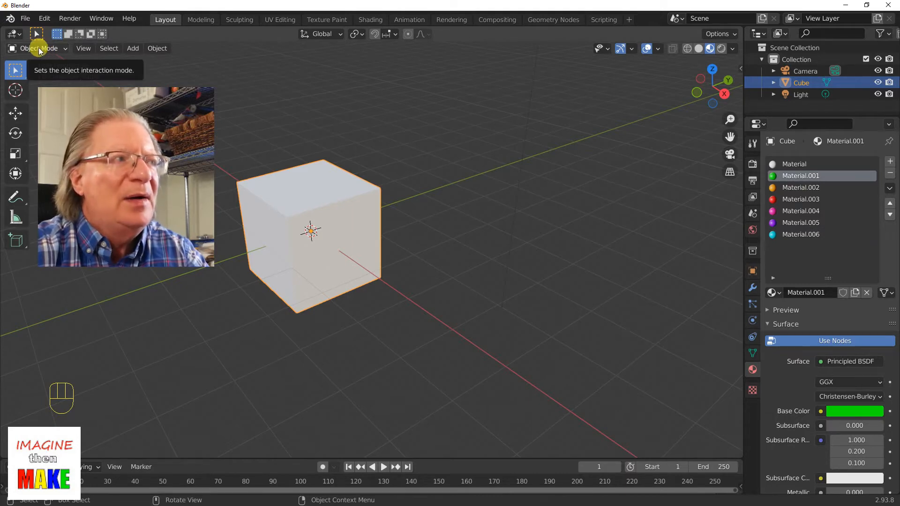
left_click_drag(57, 49, 51, 77)
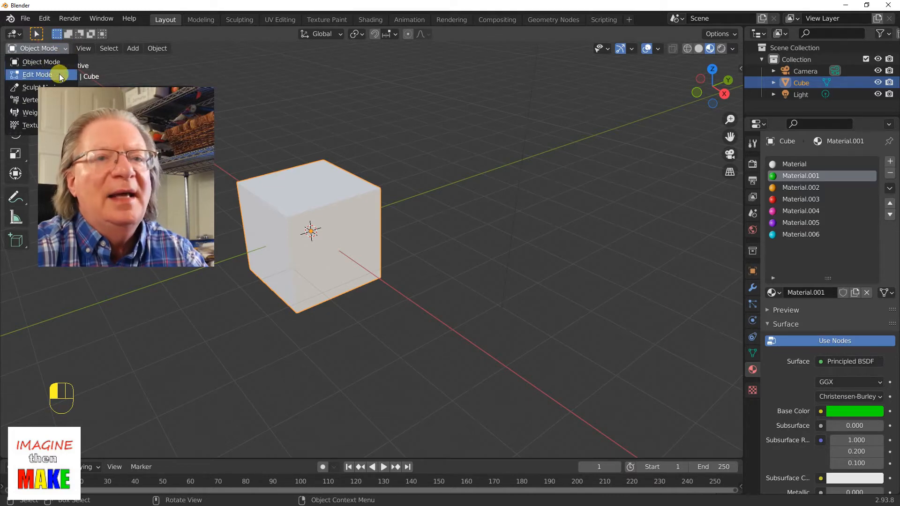
left_click_drag(59, 74, 59, 74)
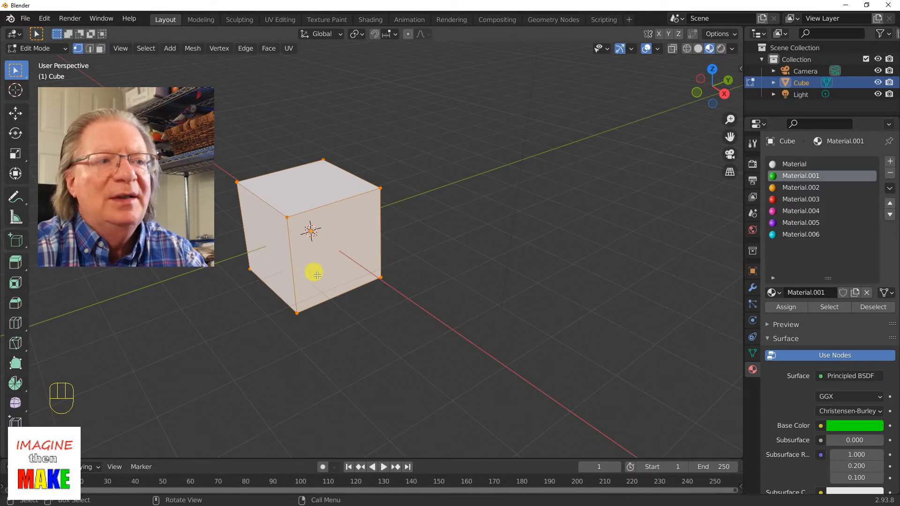
left_click(793, 165)
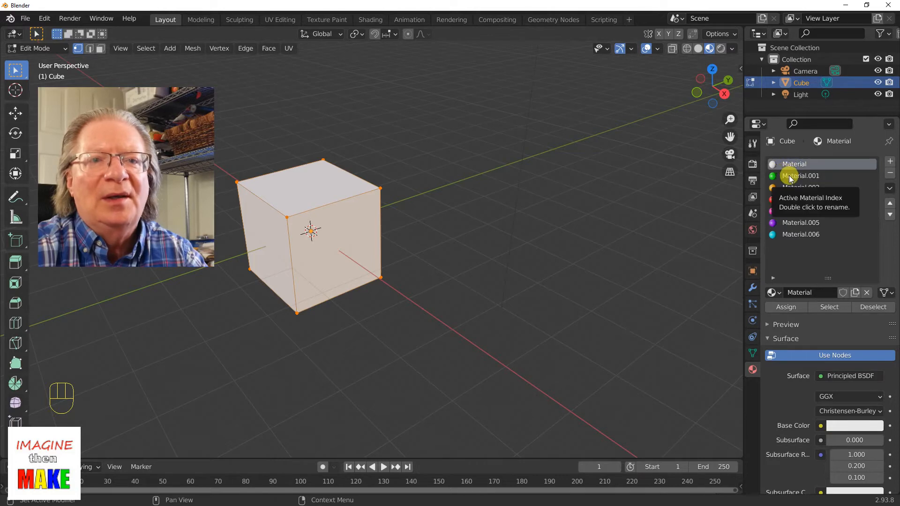
left_click(789, 175)
Step: Select the four vertices of the cube's +X side face and assign the green Material.001 to it
mouse_move(471, 196)
middle_mouse_down()
mouse_move(486, 195)
mouse_move(468, 187)
middle_mouse_up()
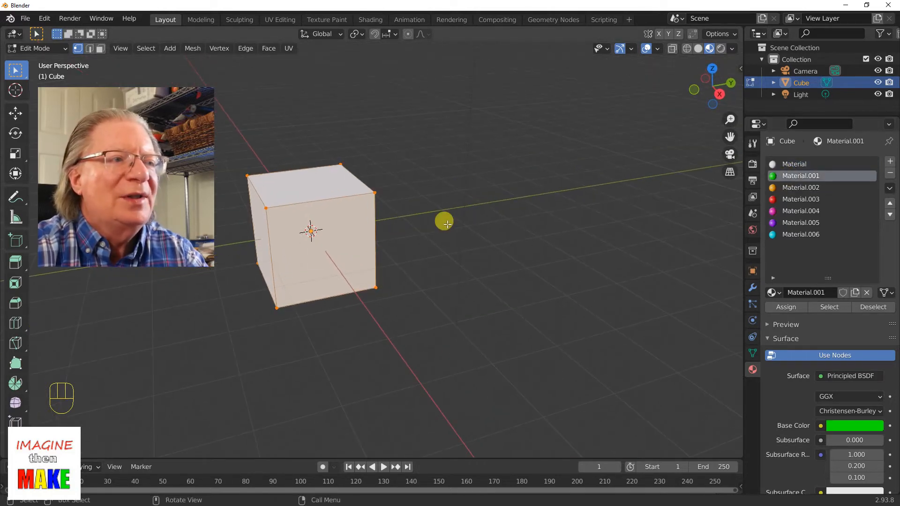
scroll(444, 220, "up", 3)
middle_click_drag(445, 220, 520, 210, "shift")
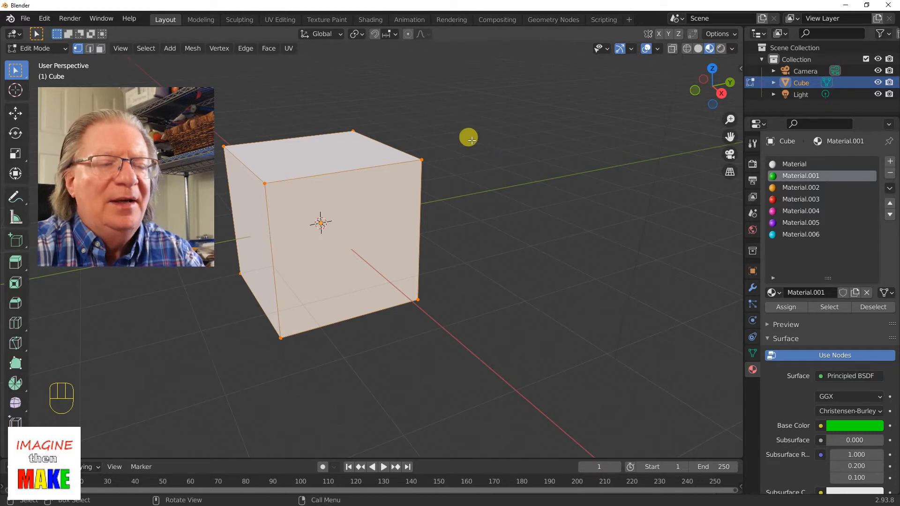
left_click_drag(472, 141, 250, 349)
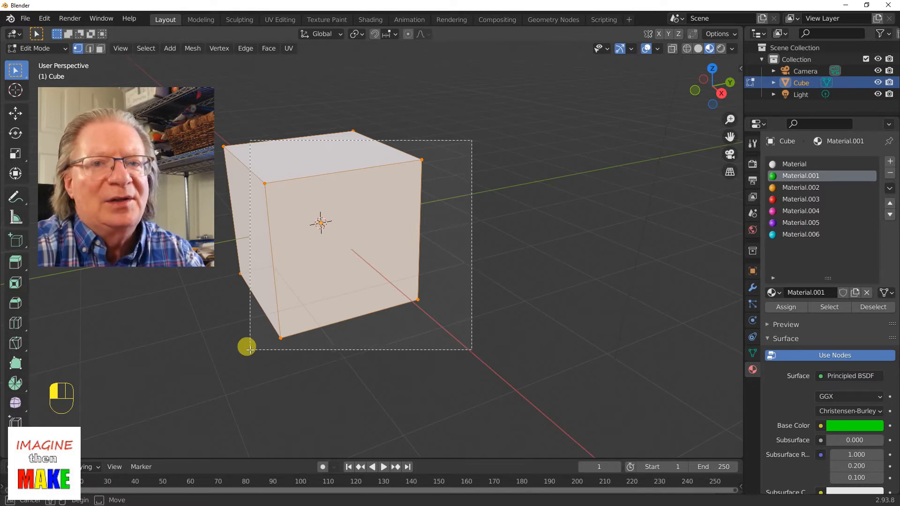
left_click_drag(250, 350, 250, 350)
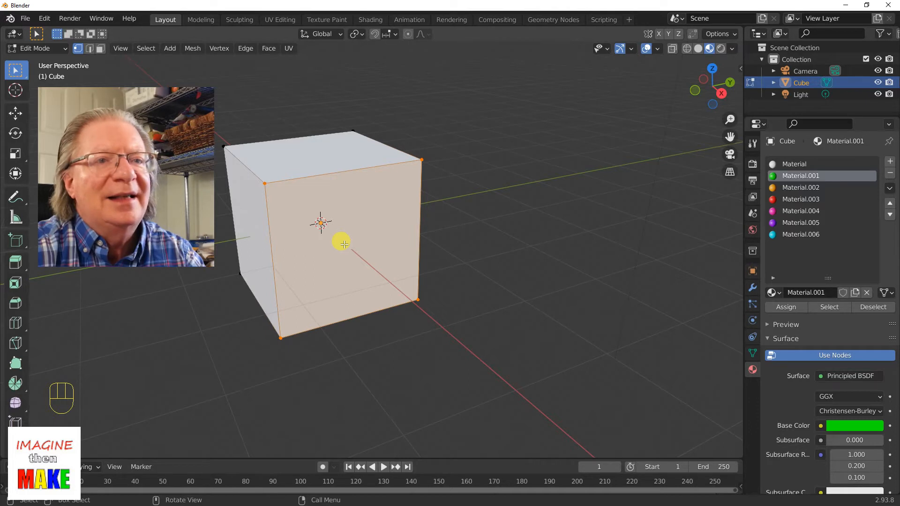
left_click(801, 177)
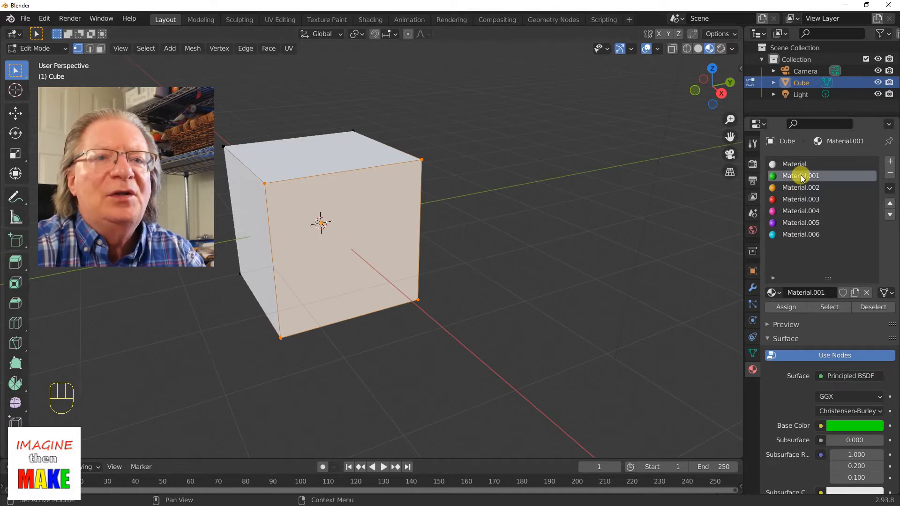
left_click(785, 309)
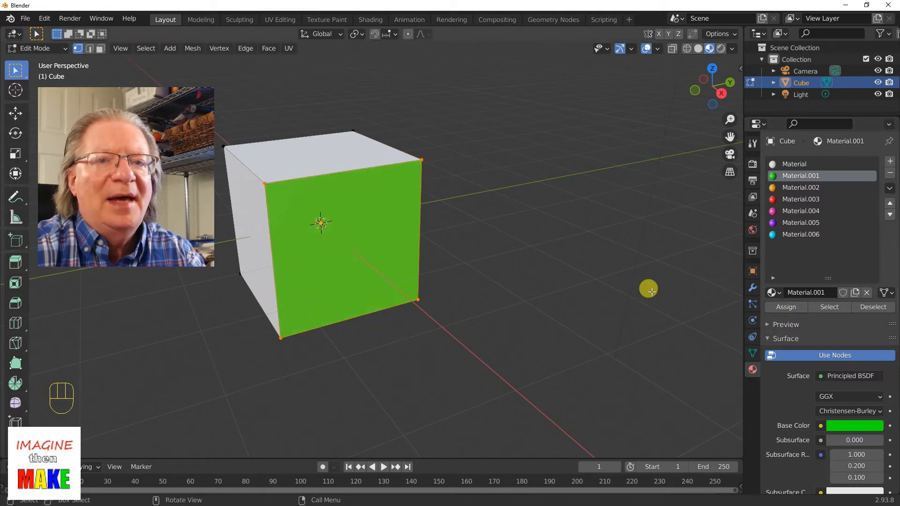
Step: Select the vertices of the cube's +Y side face and assign the orange Material.002 to it
middle_click_drag(654, 284, 512, 283)
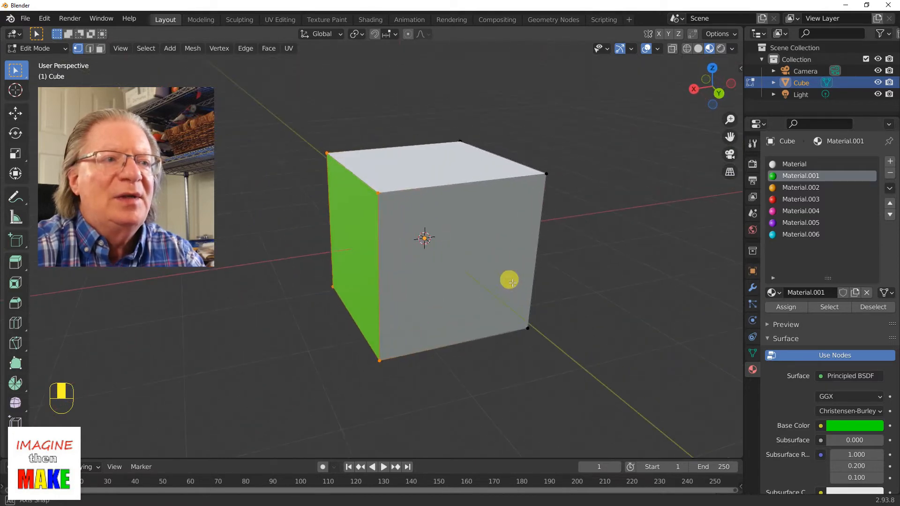
left_click_drag(594, 151, 364, 382)
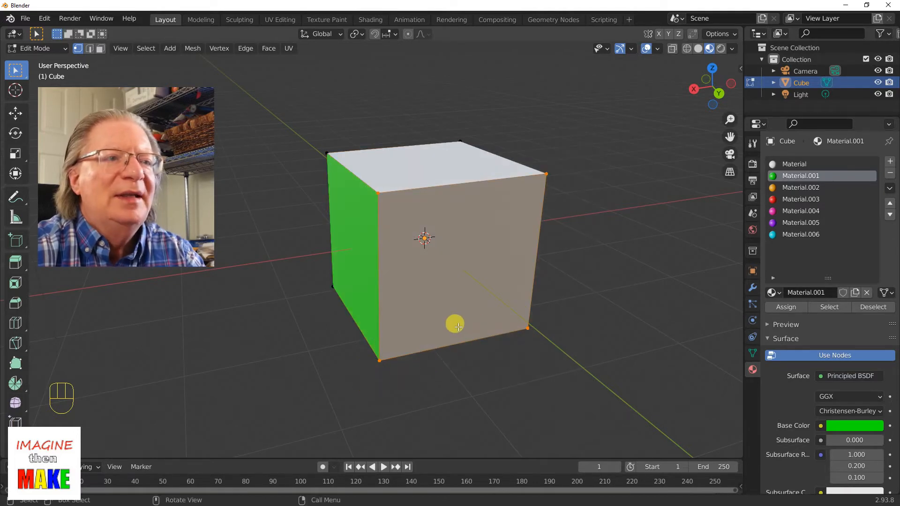
left_click(800, 188)
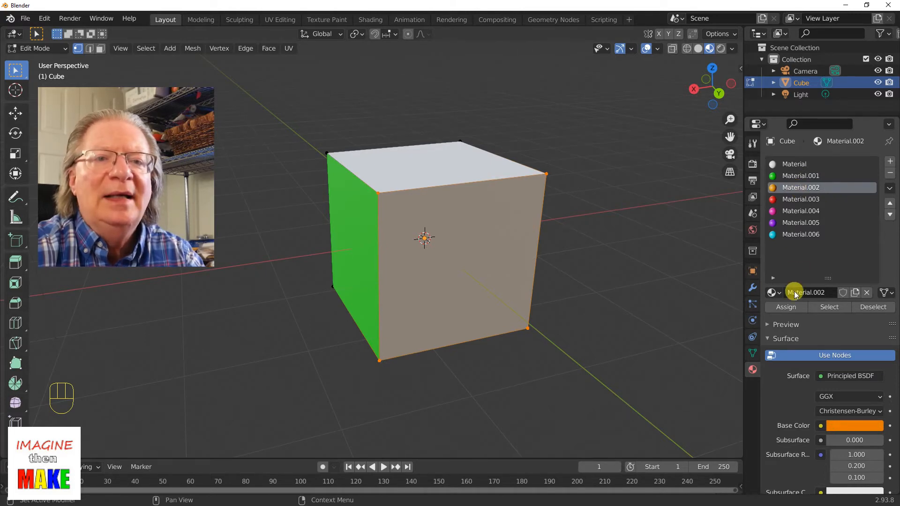
Step: Select the vertices of the cube's -X side face and assign the red Material.003 to it
middle_click_drag(629, 280, 515, 280)
middle_click_drag(588, 285, 498, 251, "shift")
middle_click_drag(581, 232, 572, 237, "shift")
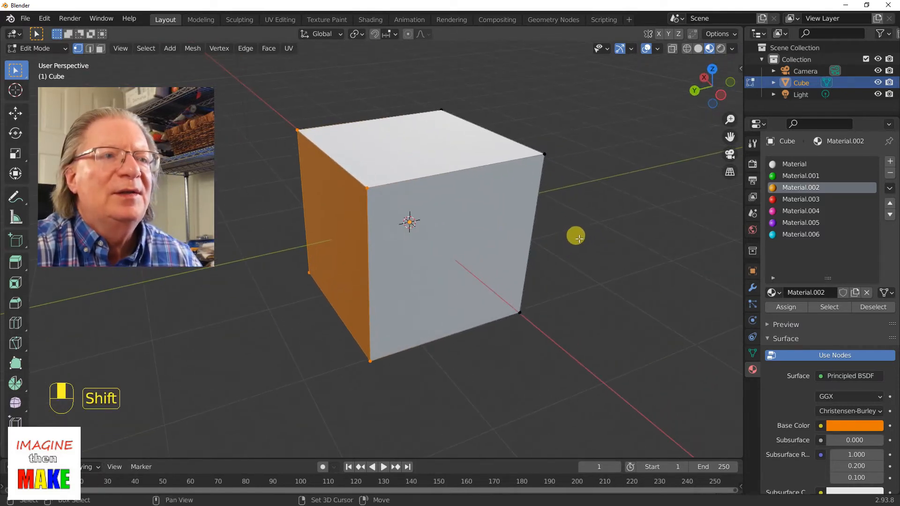
left_click_drag(604, 137, 355, 383)
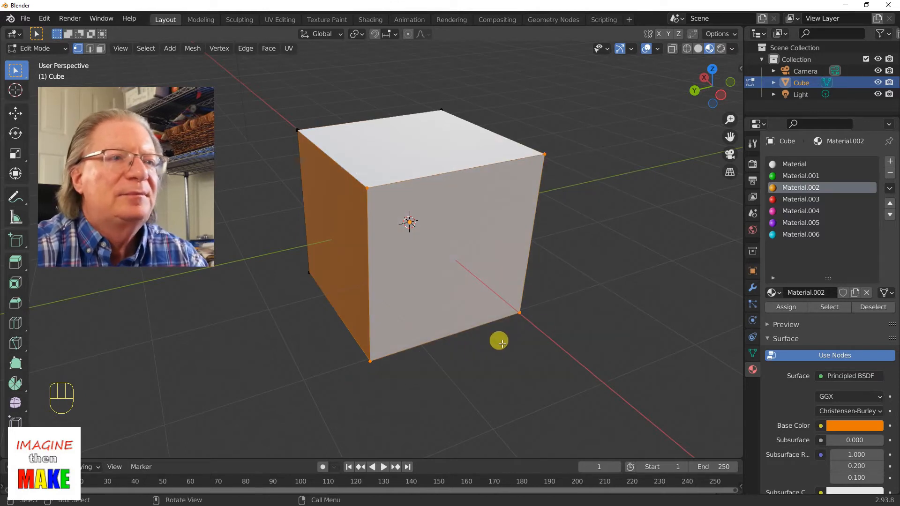
left_click(805, 200)
left_click(786, 309)
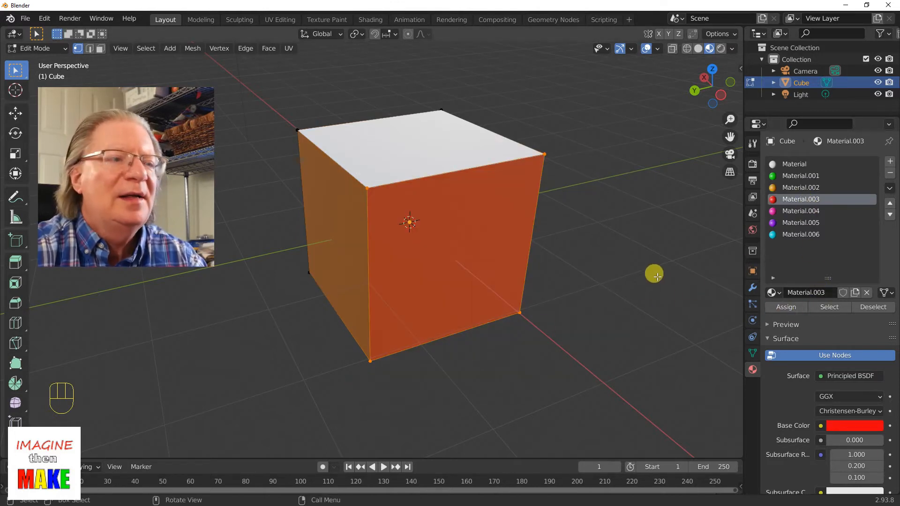
Step: Select the vertices of the cube's -Y side face and assign the pink Material.004 to it
middle_click_drag(659, 275, 432, 263)
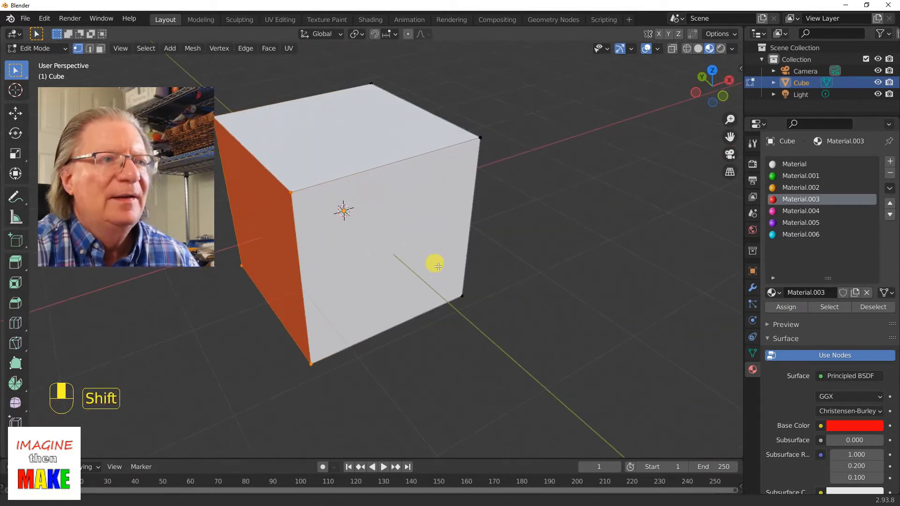
middle_click_drag(486, 265, 477, 227, "shift")
left_click_drag(516, 98, 245, 356)
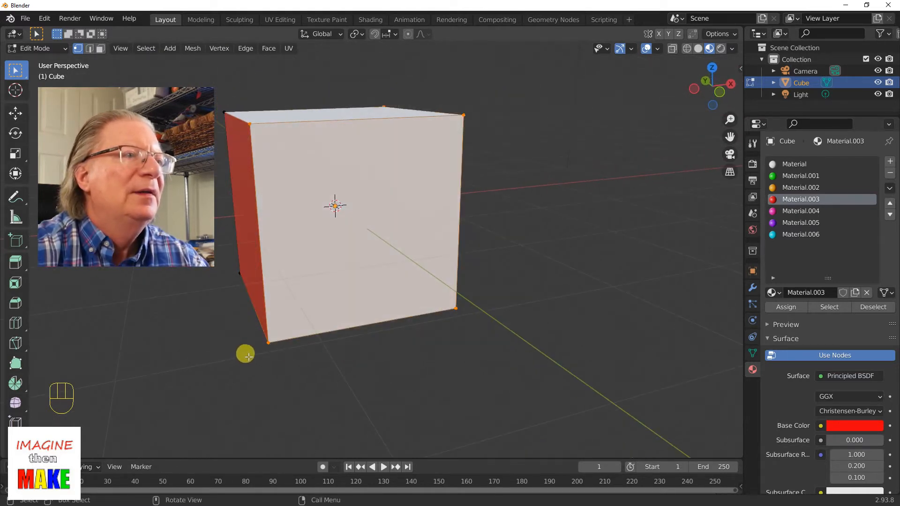
left_click(792, 212)
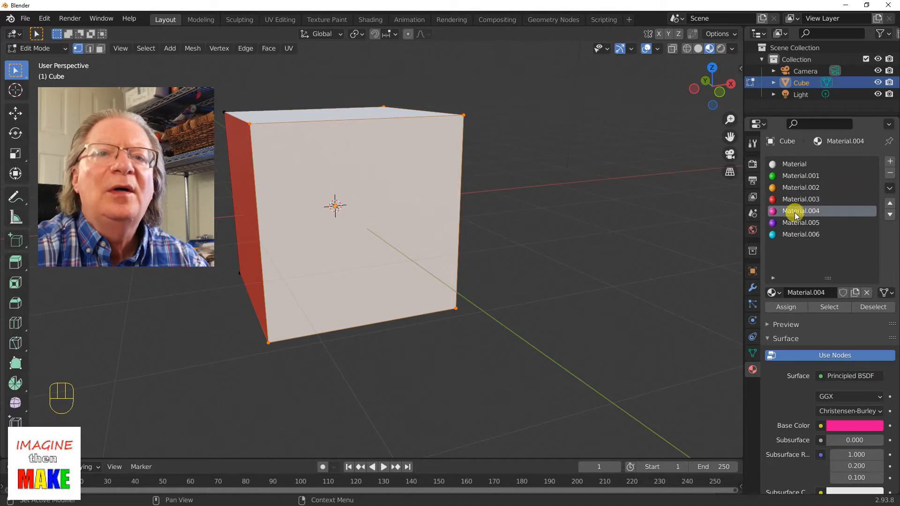
left_click(786, 307)
Step: Select the vertices of the cube's bottom face and assign the cyan Material.006 to it
middle_click_drag(605, 249, 573, 141)
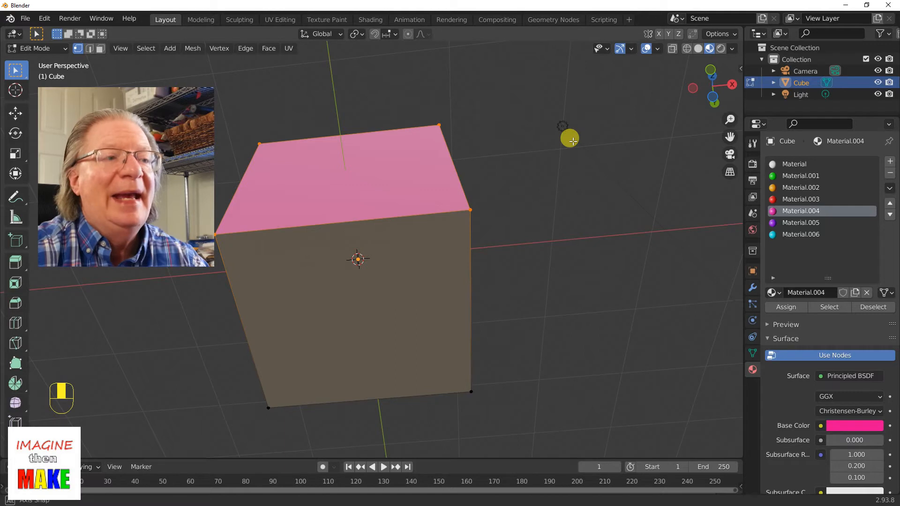
middle_click_drag(573, 141, 562, 286)
scroll(571, 223, "down", 2)
scroll(570, 221, "down", 3)
middle_click_drag(595, 207, 477, 313, "shift")
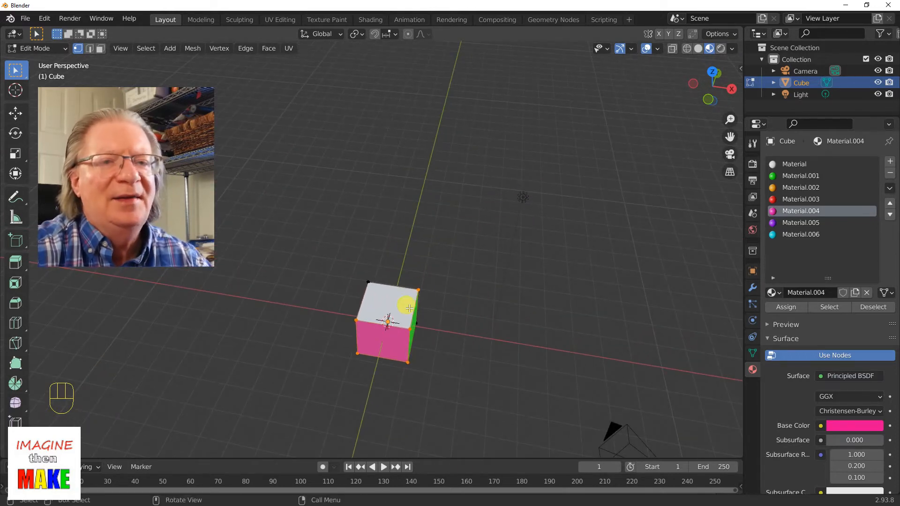
middle_click_drag(492, 316, 373, 307)
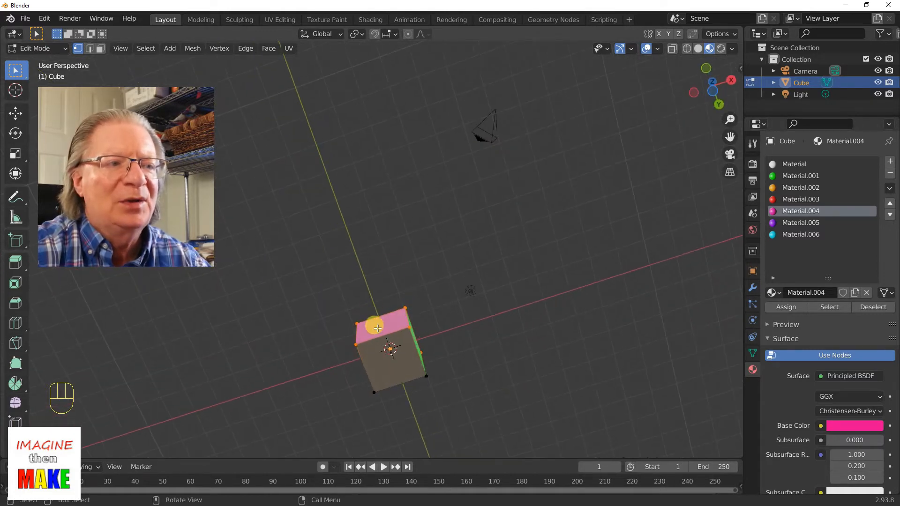
middle_click_drag(509, 319, 473, 225, "shift")
scroll(408, 257, "up", 5)
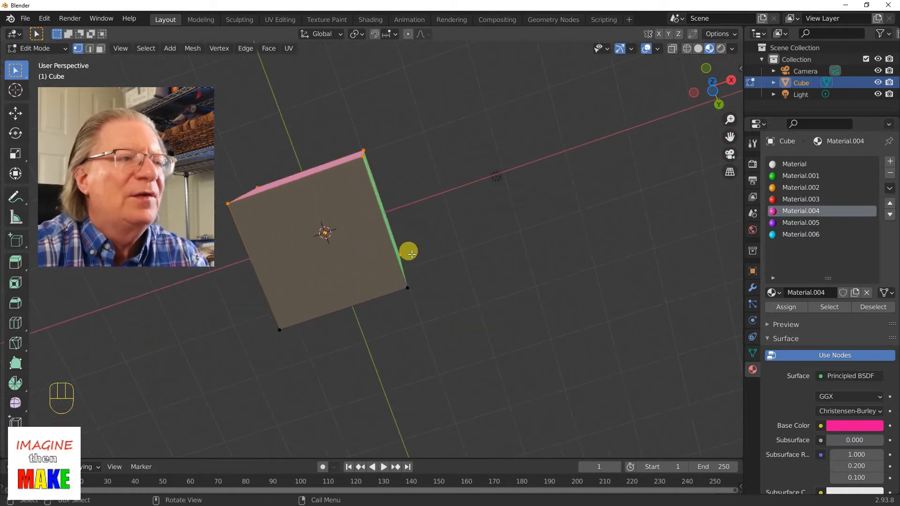
middle_click_drag(417, 251, 465, 248, "shift")
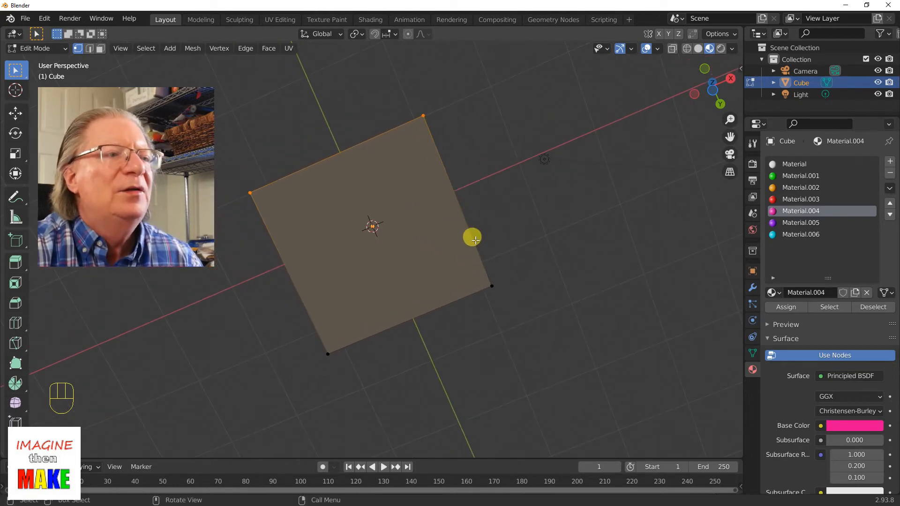
left_click_drag(495, 87, 226, 386)
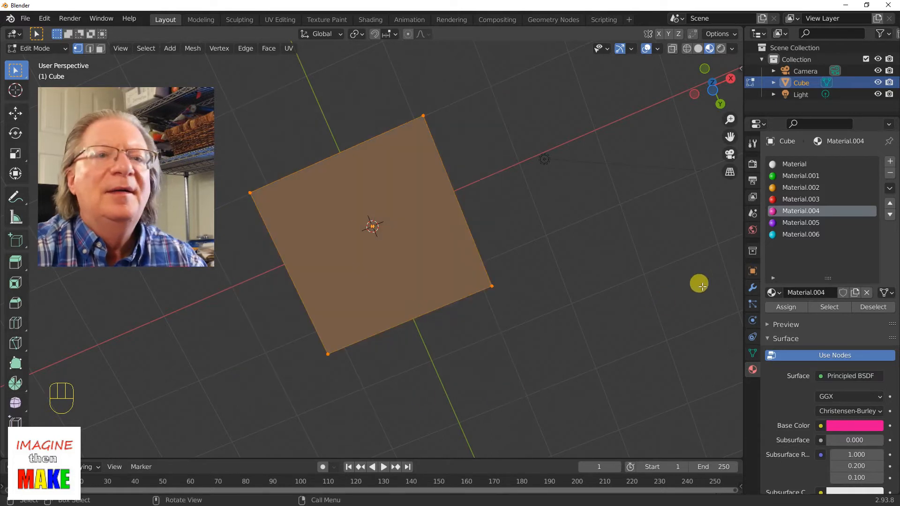
left_click(791, 235)
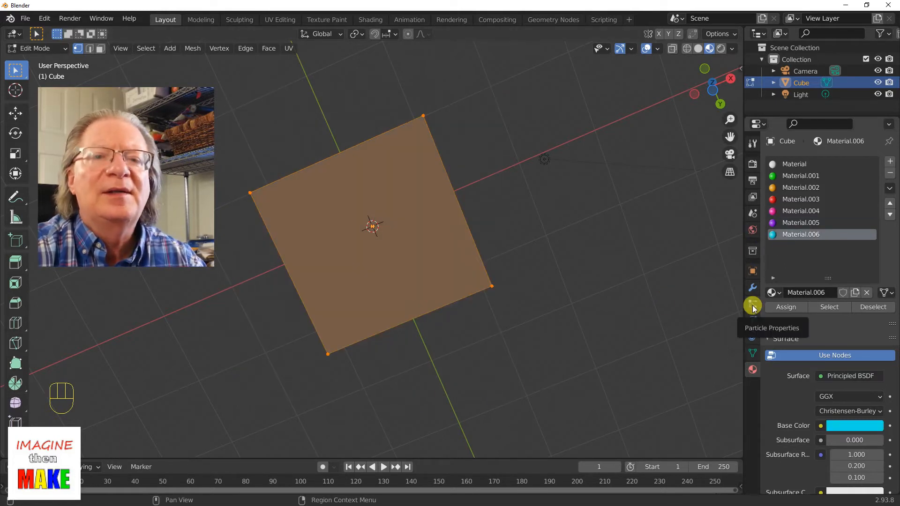
left_click(781, 307)
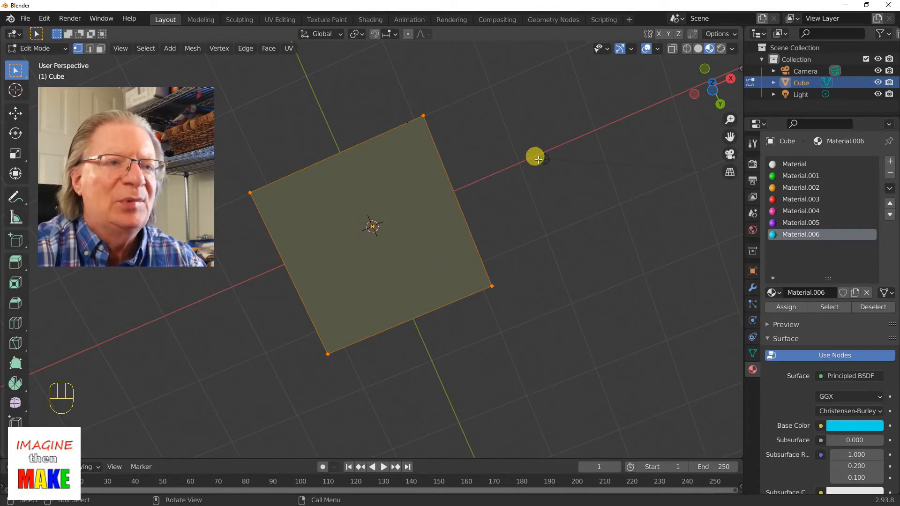
Step: From the top orthographic view, select the cube's top face vertices and assign the purple Material.005 to it
middle_click_drag(538, 159, 522, 361)
middle_click_drag(557, 308, 596, 300, "shift")
scroll(569, 348, "down", 3)
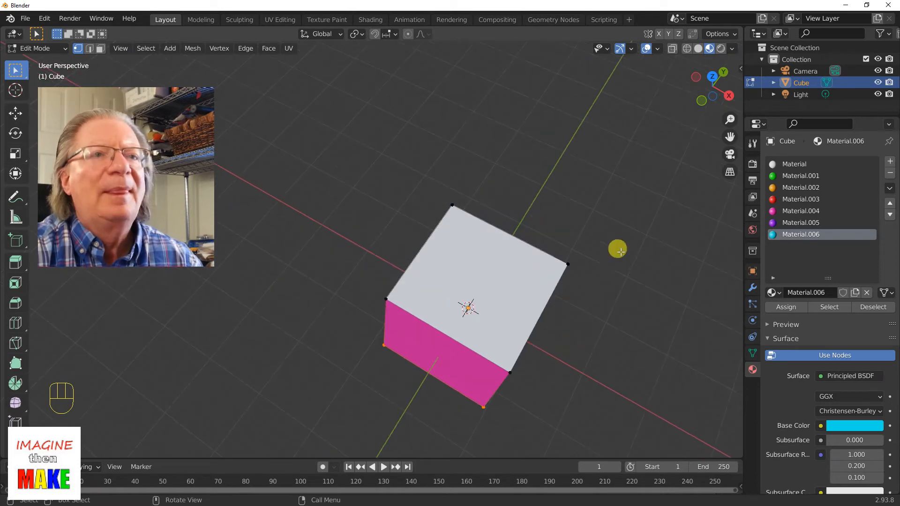
left_click(712, 80)
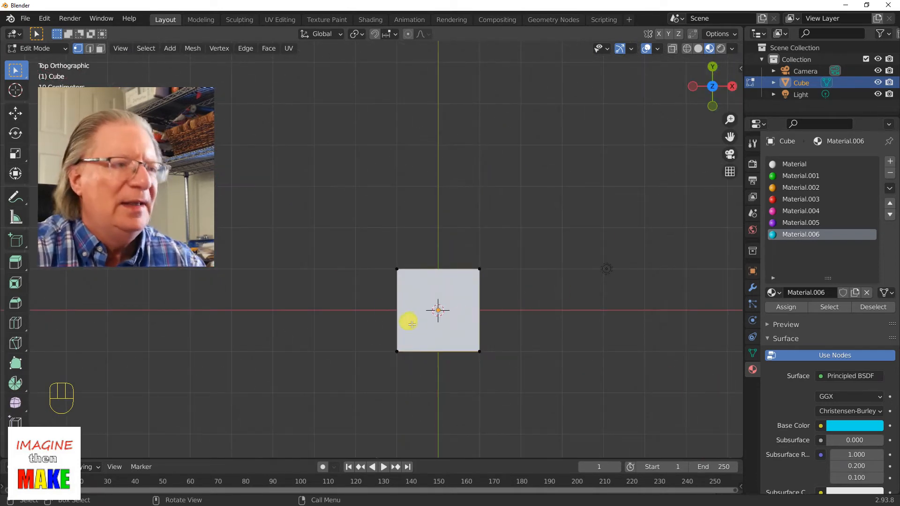
left_click_drag(373, 263, 524, 369)
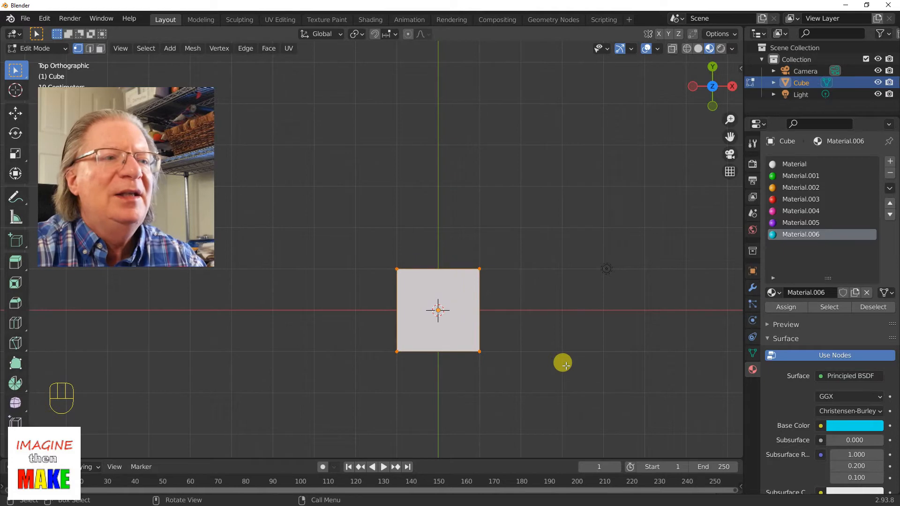
left_click(797, 223)
left_click(765, 307)
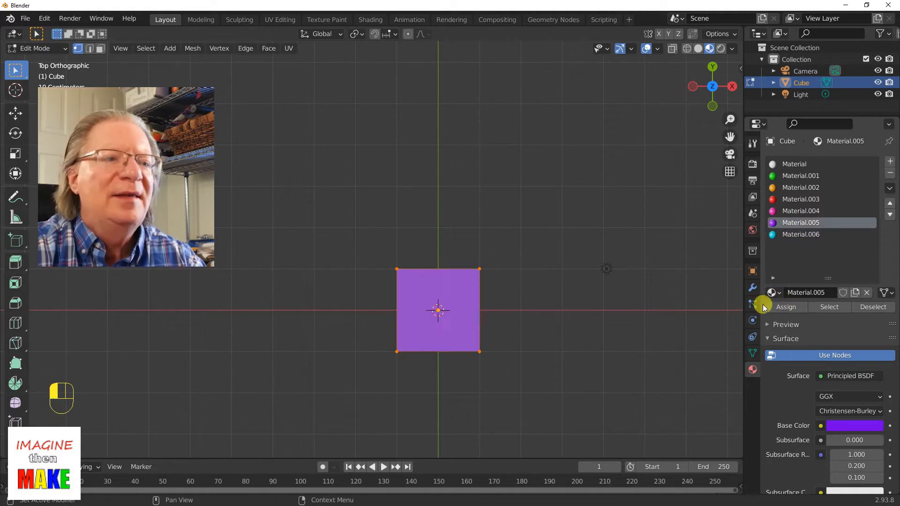
mouse_move(589, 251)
middle_mouse_down()
mouse_move(567, 157)
mouse_move(598, 237)
middle_mouse_up()
middle_click_drag(611, 314, 500, 232, "shift")
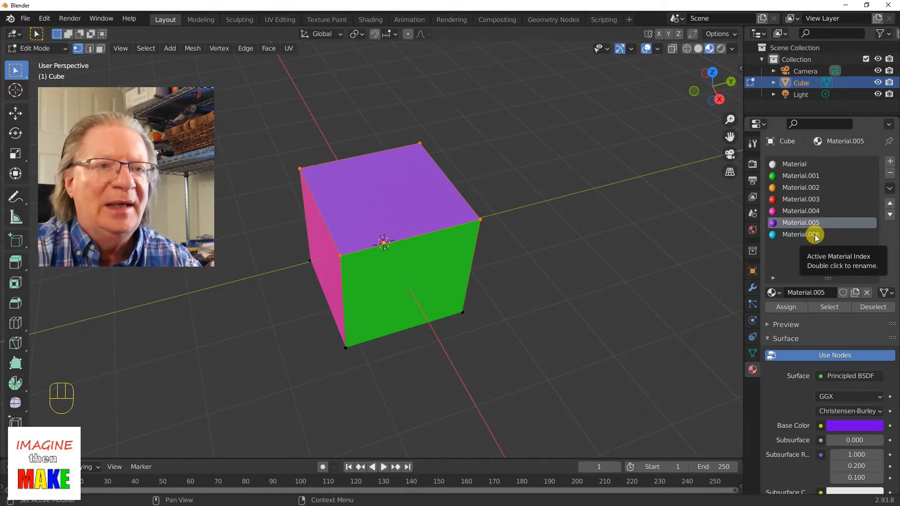
Step: Save the file as "2022-04-01 six sided cube colored.blend" in the Documents\Blender folder
middle_click_drag(572, 275, 580, 260)
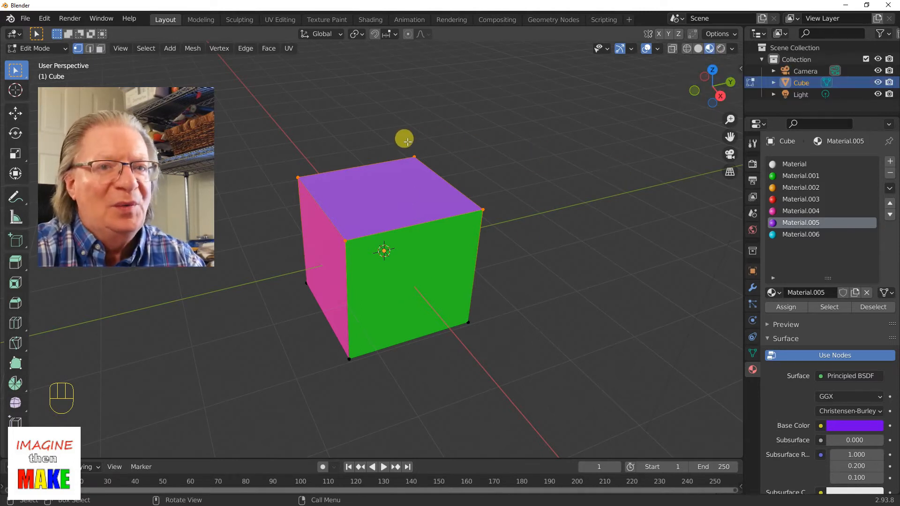
mouse_move(554, 183)
middle_mouse_down()
mouse_move(497, 203)
mouse_move(526, 203)
mouse_move(559, 155)
mouse_move(568, 181)
middle_mouse_up()
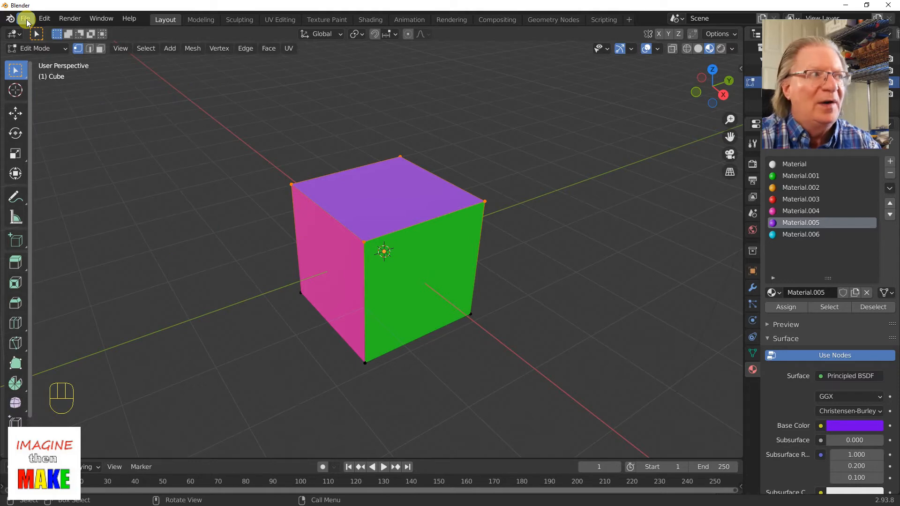
left_click(26, 20)
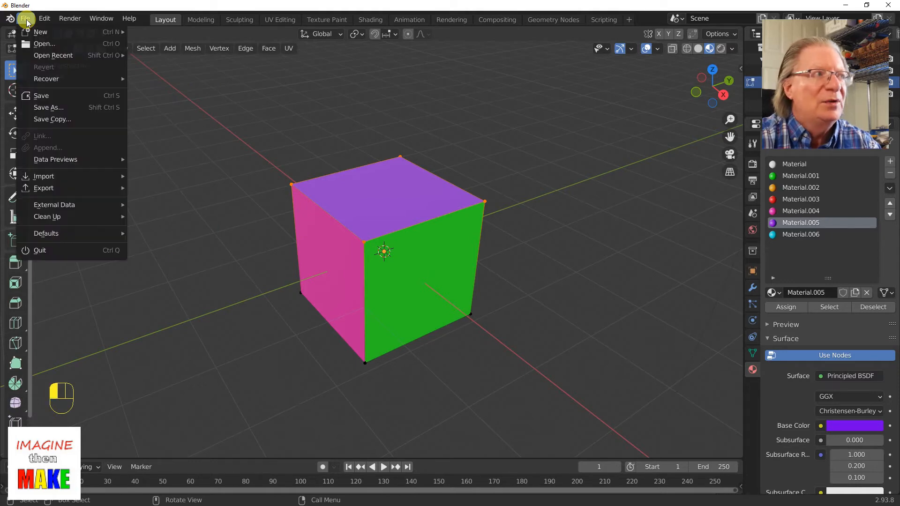
left_click(45, 104)
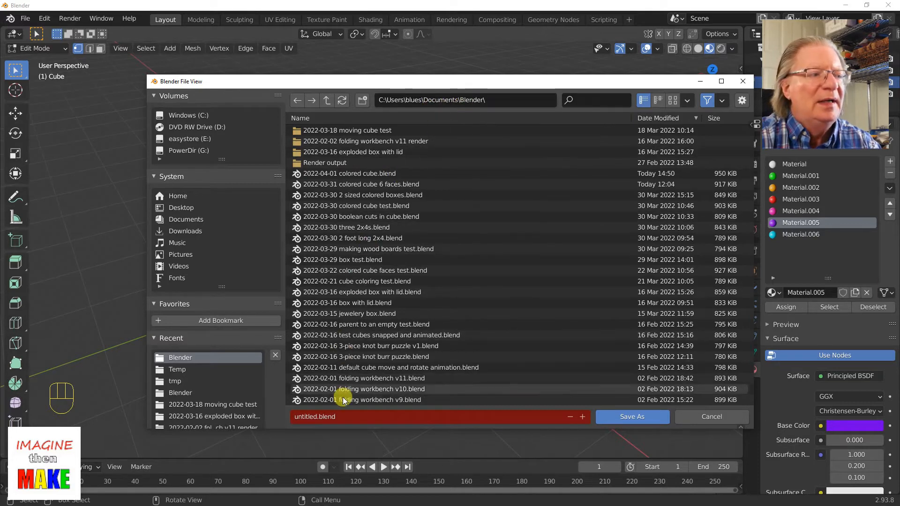
left_click(348, 418)
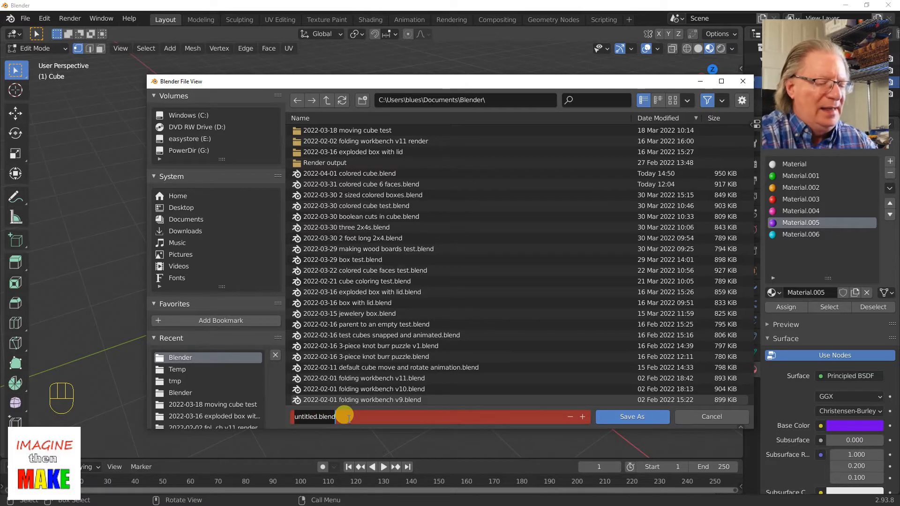
type("2022-04-01 six sided cube color")
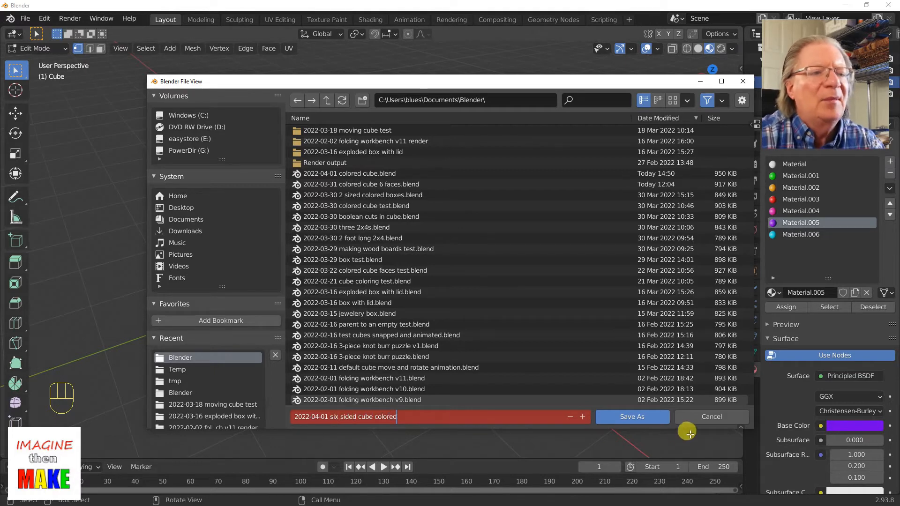
left_click(653, 417)
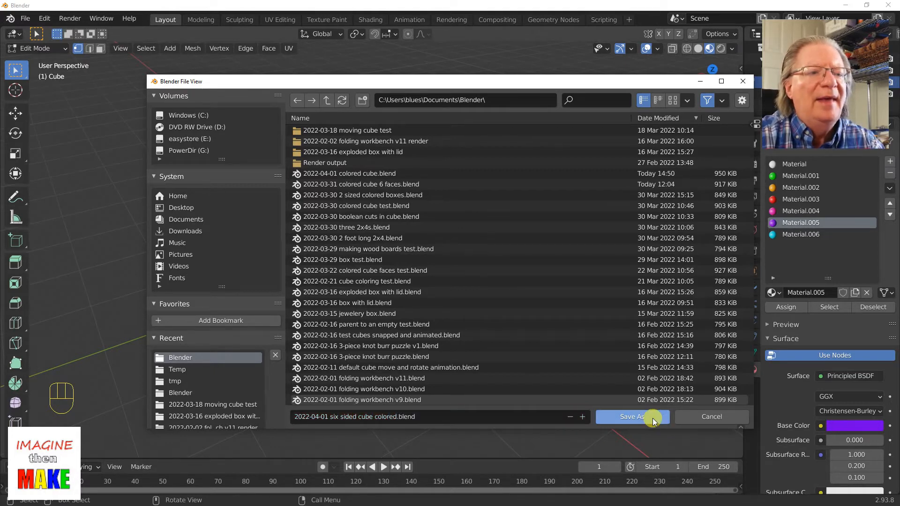
left_click(652, 419)
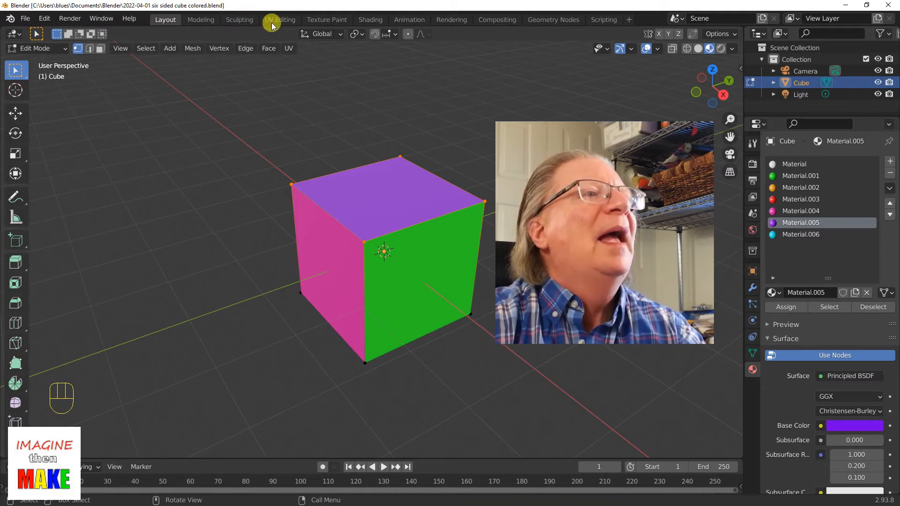
Step: Return the cube to Object Mode and save the current file again
middle_click_drag(553, 202, 554, 220)
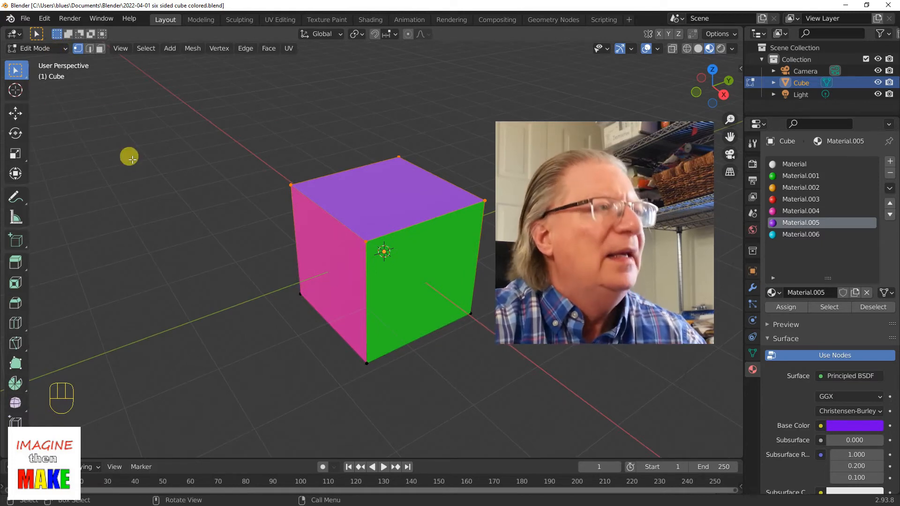
key("Tab")
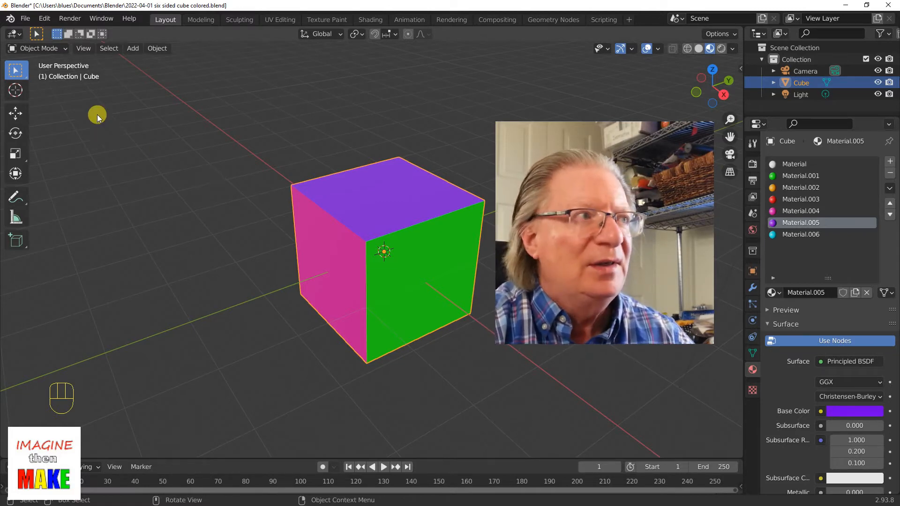
left_click(23, 18)
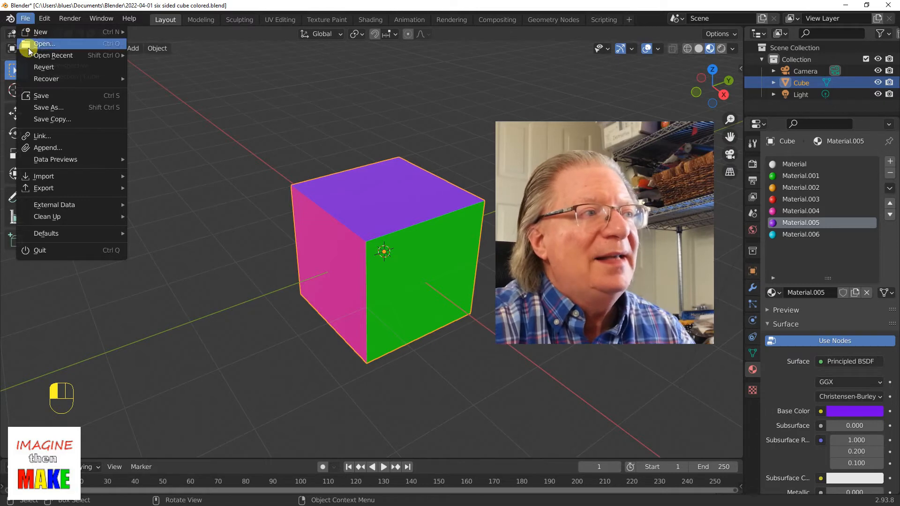
left_click(103, 98)
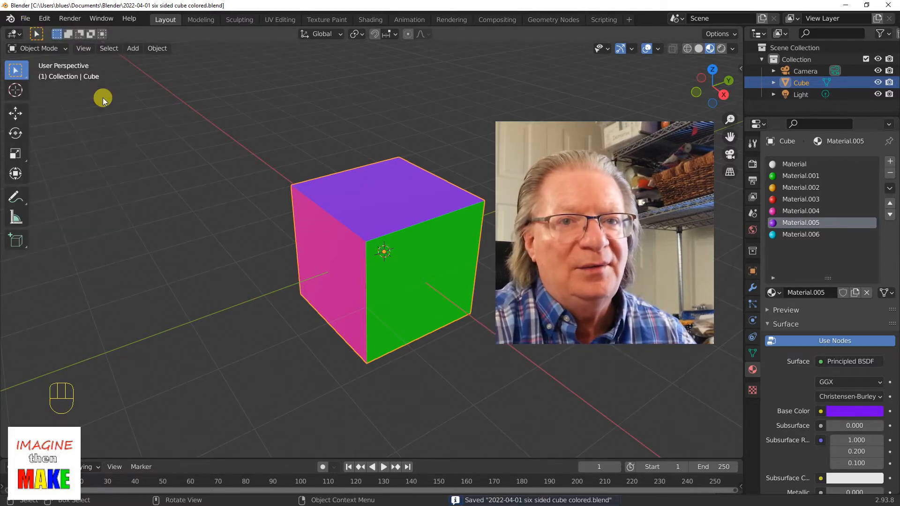
Step: Review the Save & Load preferences, including the Auto Save options, and close the preferences
left_click(44, 19)
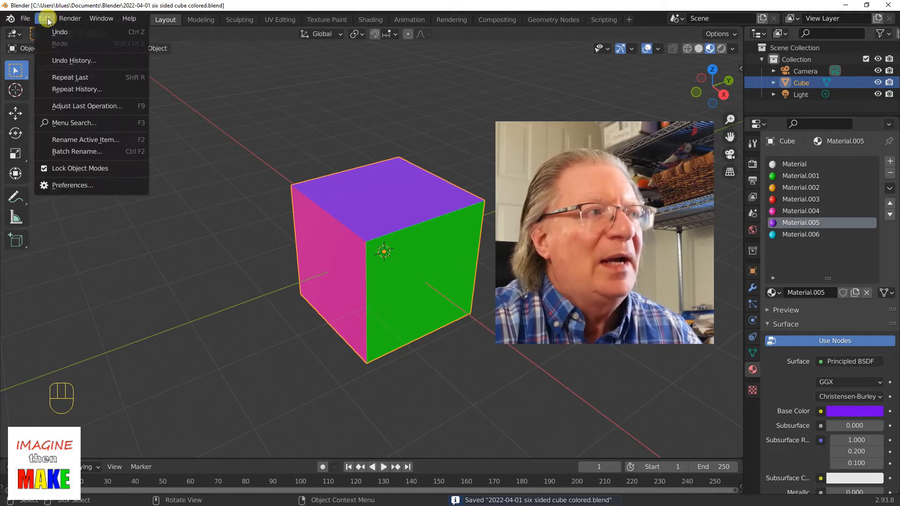
left_click(73, 185)
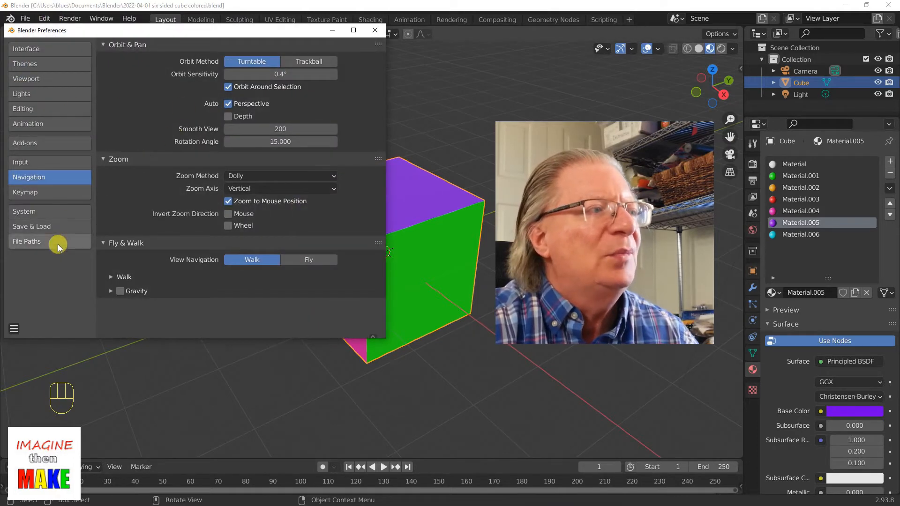
left_click(53, 229)
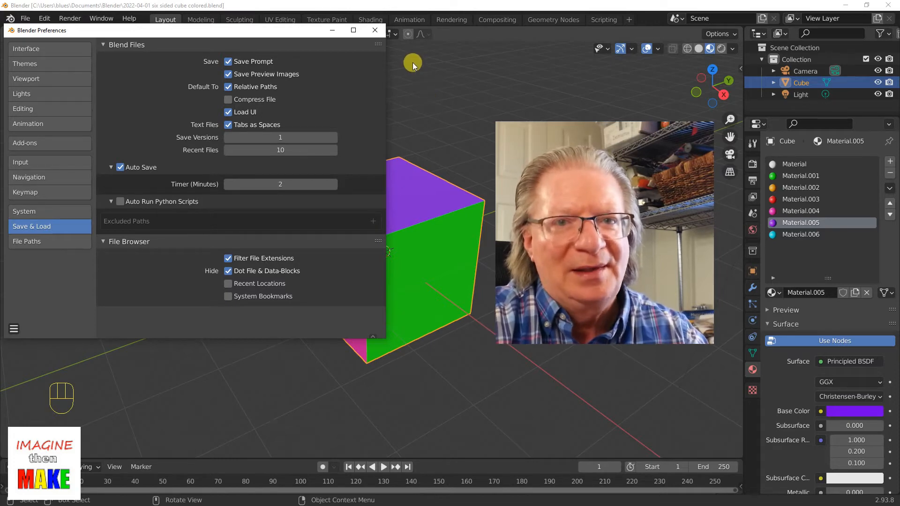
left_click(374, 31)
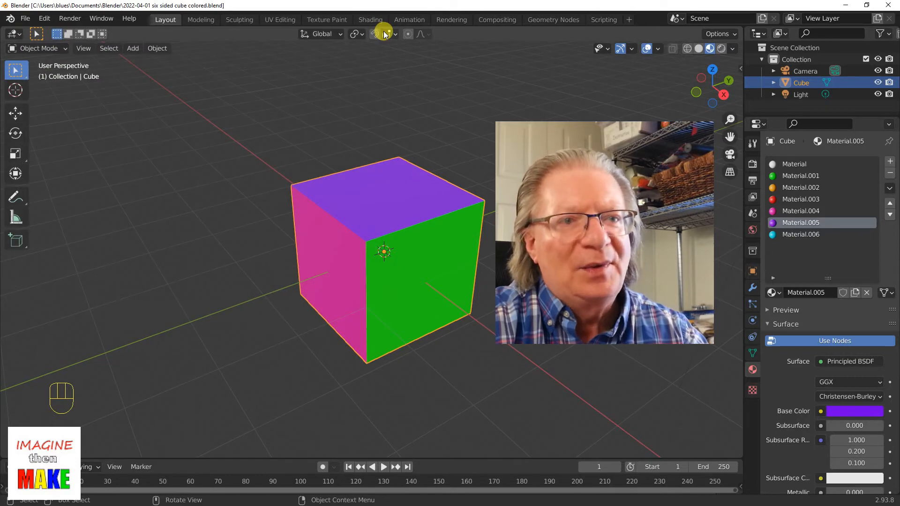
Step: Start a new General file with the default scene
mouse_move(529, 199)
middle_mouse_down()
mouse_move(496, 164)
mouse_move(484, 112)
mouse_move(482, 205)
mouse_move(508, 323)
mouse_move(539, 328)
mouse_move(542, 403)
mouse_move(474, 246)
mouse_move(435, 192)
mouse_move(539, 206)
middle_mouse_up()
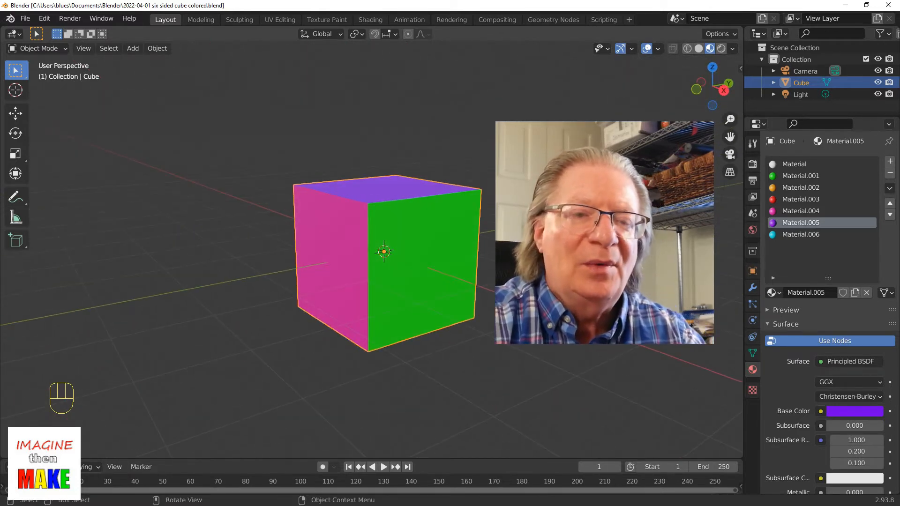
left_click(25, 18)
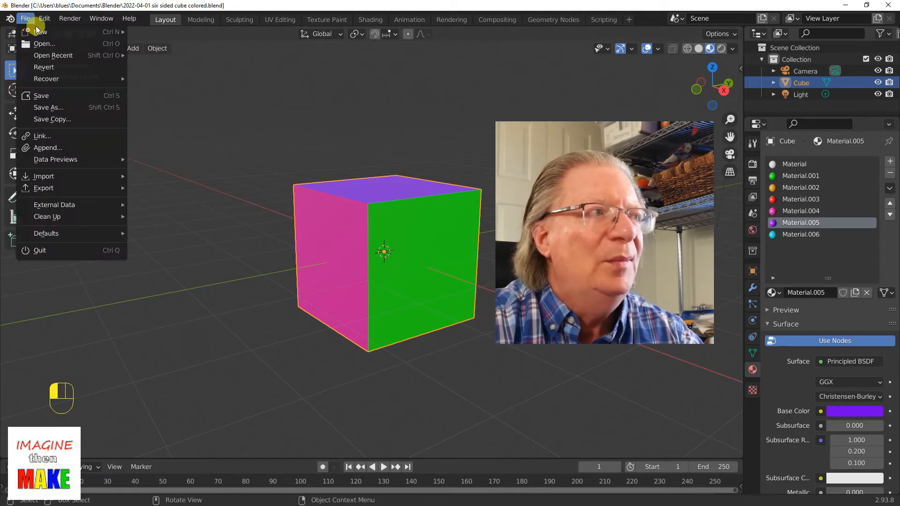
mouse_move(38, 31)
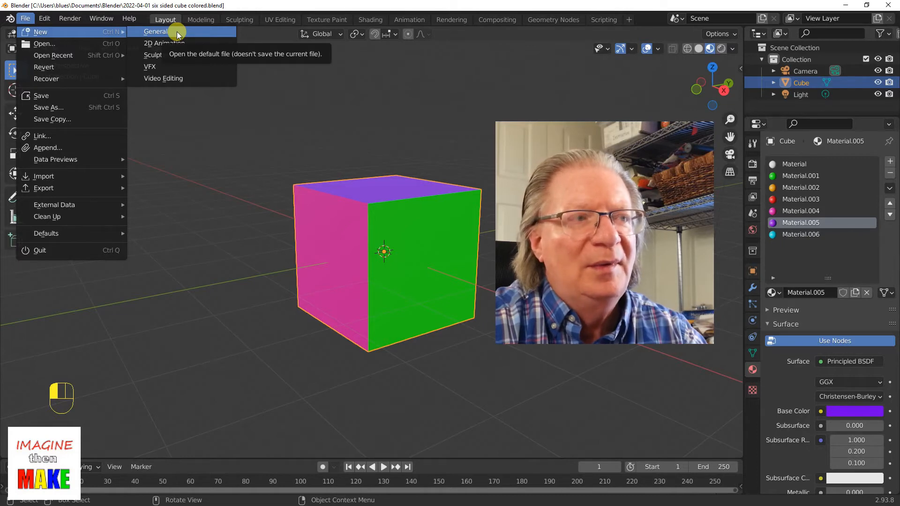
left_click(177, 34)
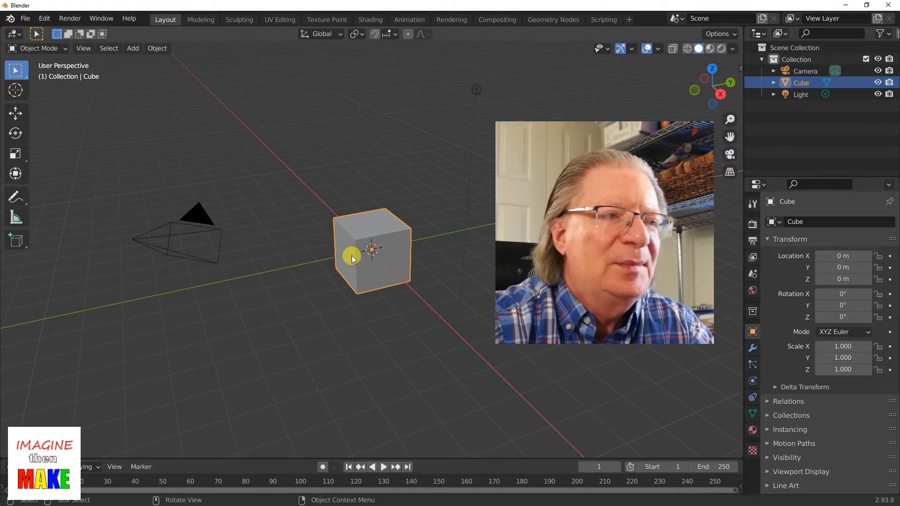
Step: Place the 3D cursor in empty space away from the cube and hide the camera and light in the viewport
middle_click_drag(354, 259, 387, 258)
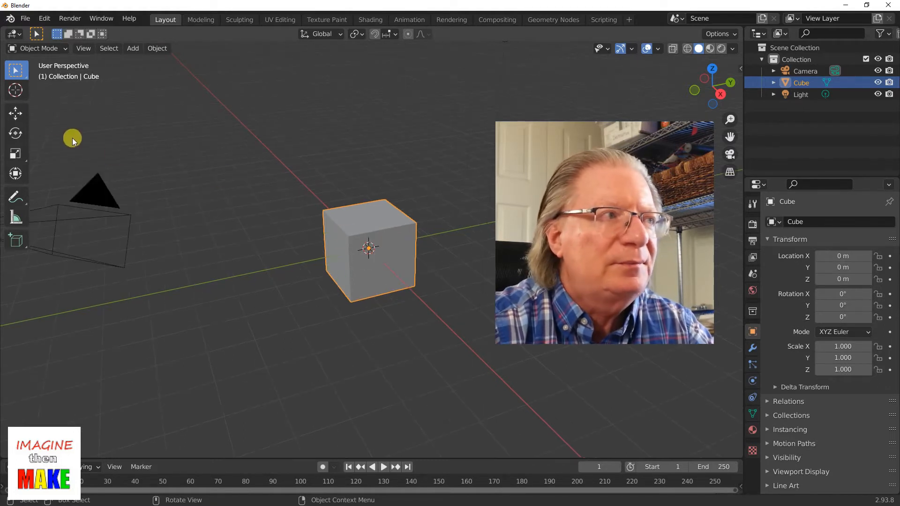
left_click(15, 90)
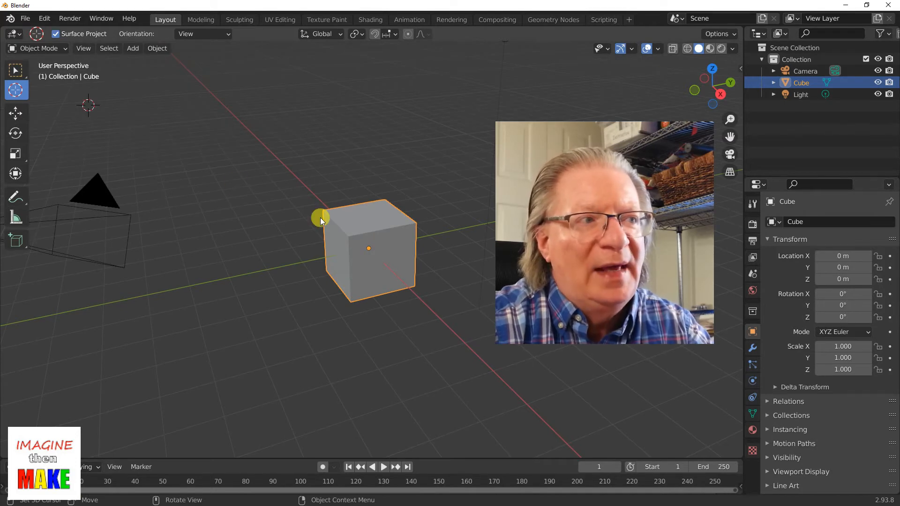
left_click(879, 71)
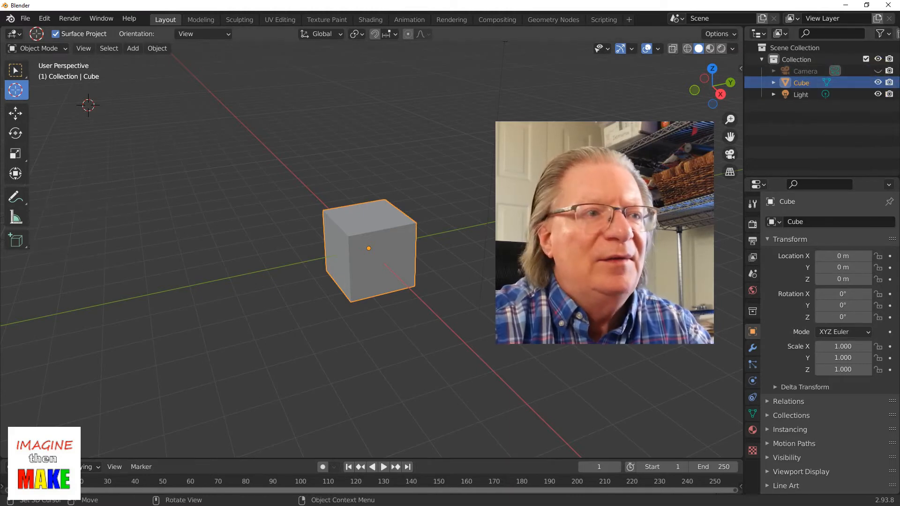
middle_click_drag(389, 300, 479, 123)
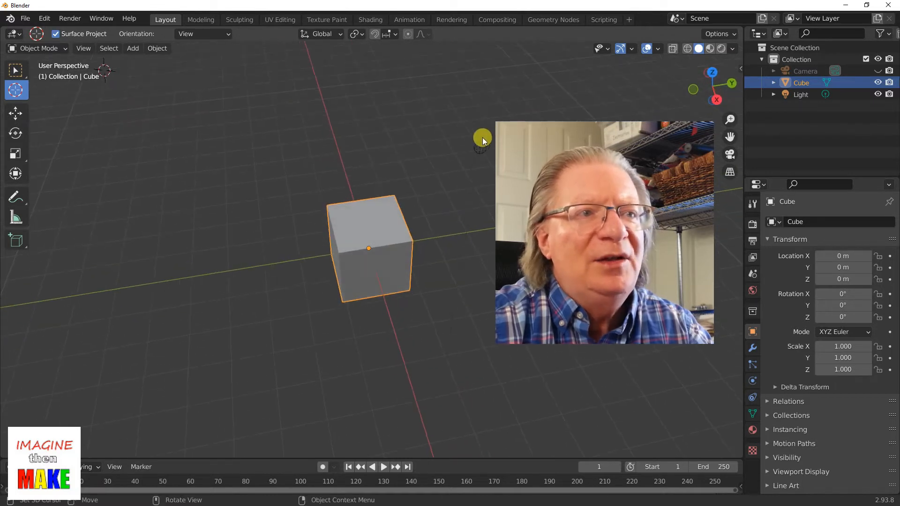
middle_click_drag(539, 188, 542, 172)
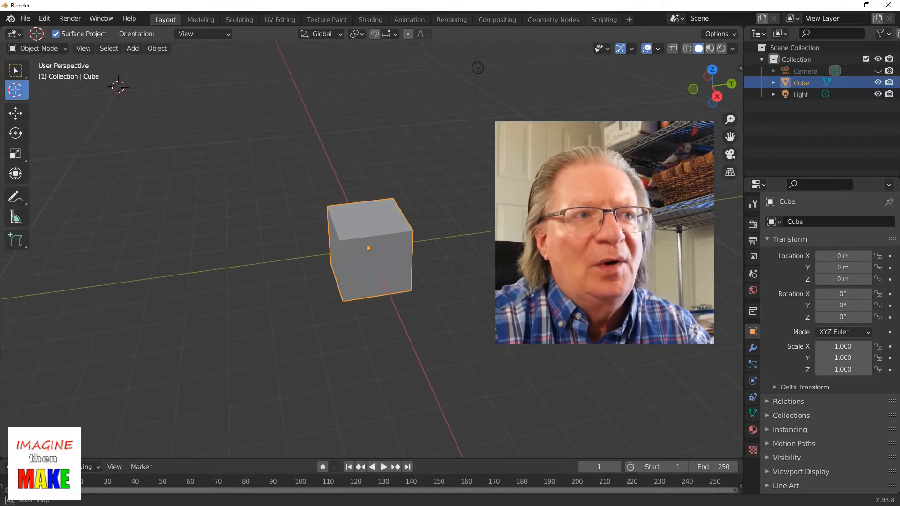
left_click(877, 93)
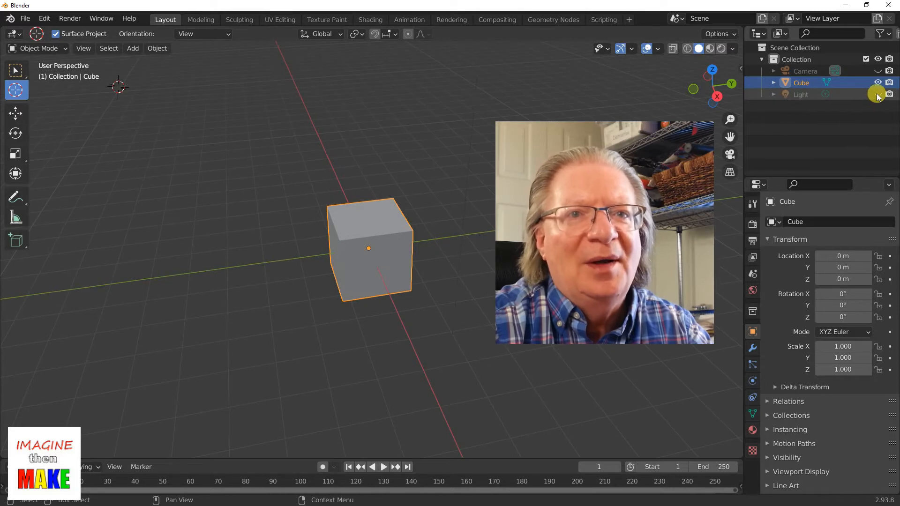
Step: Enable the Statistics overlay in the viewport
middle_click_drag(475, 195, 493, 183)
scroll(415, 247, "up", 3)
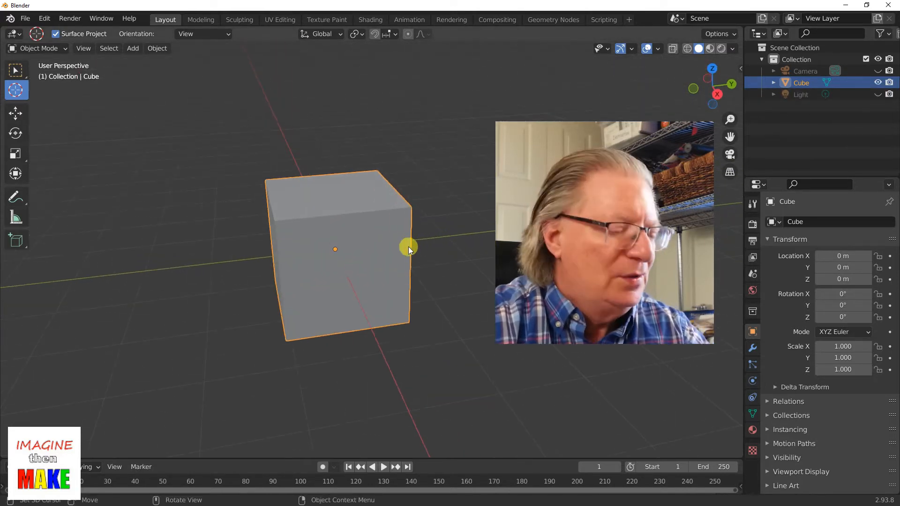
middle_click_drag(388, 251, 462, 252)
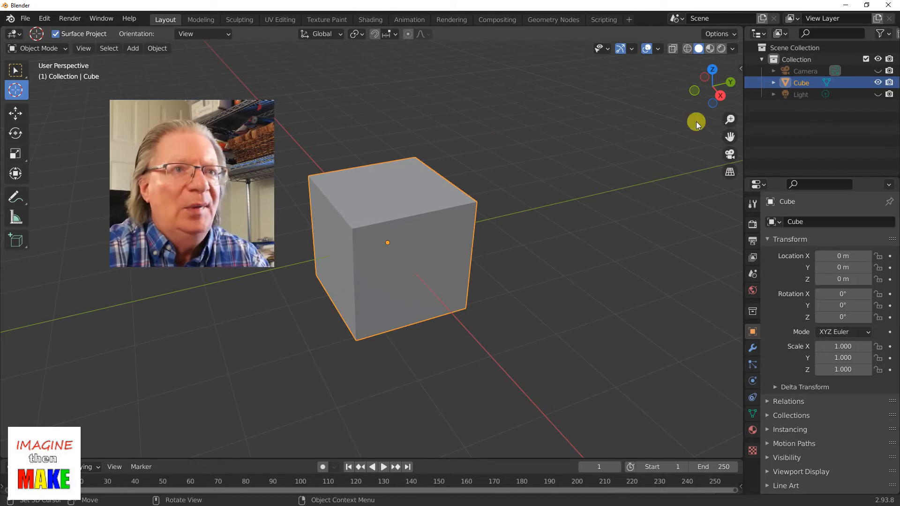
left_click(657, 49)
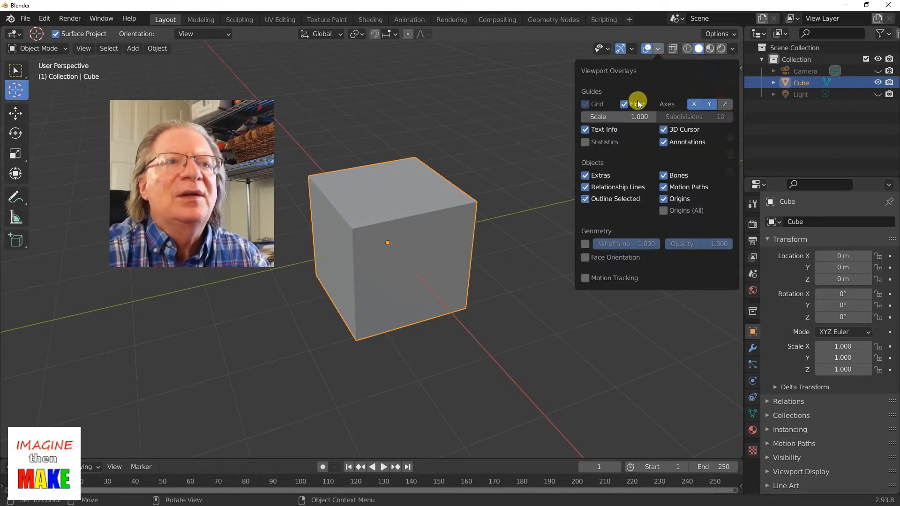
left_click(634, 48)
left_click(634, 49)
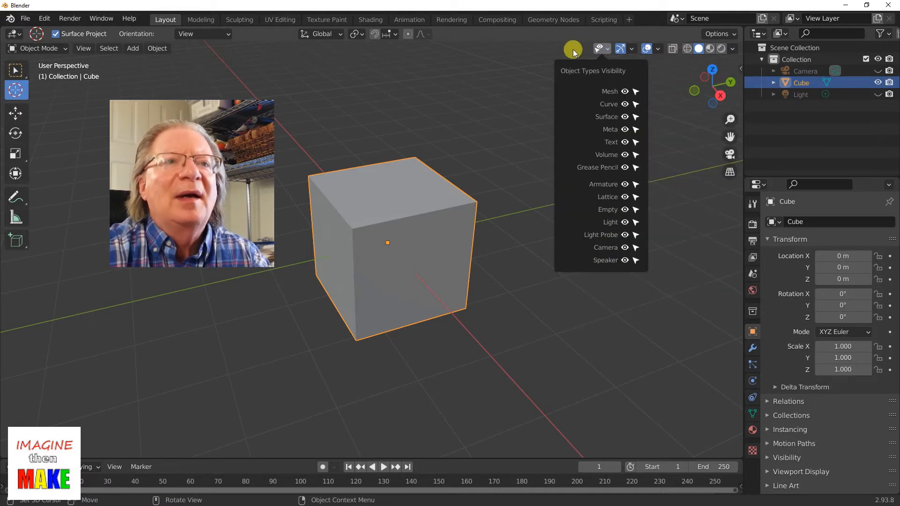
left_click(658, 49)
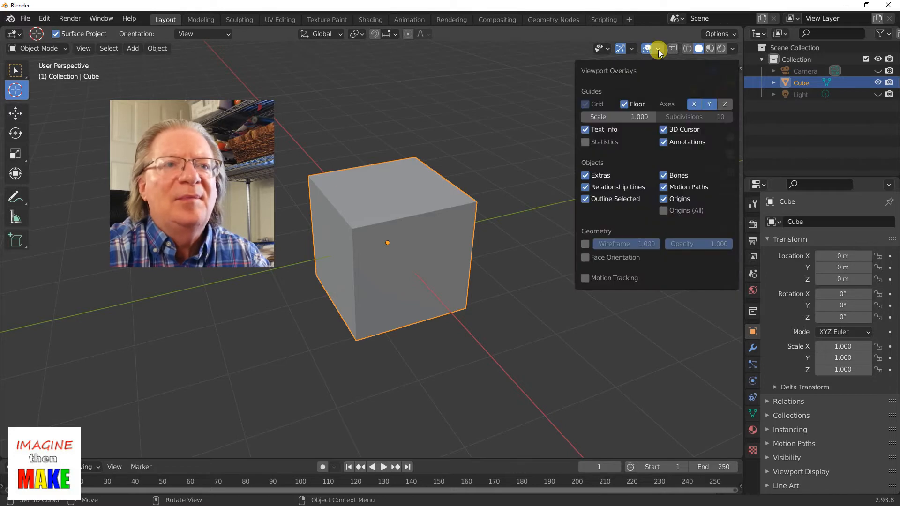
left_click(585, 142)
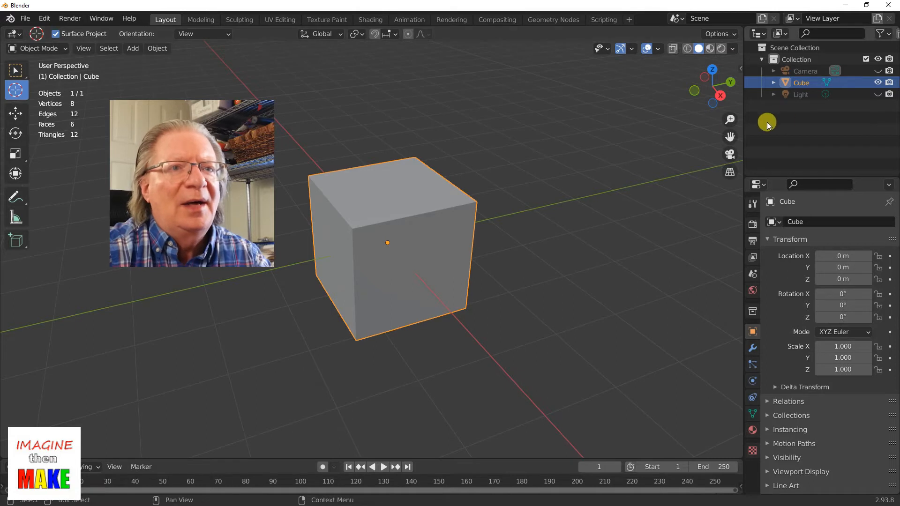
Step: Deselect the cube and reposition the 3D cursor in empty space well away from it
left_click(786, 120)
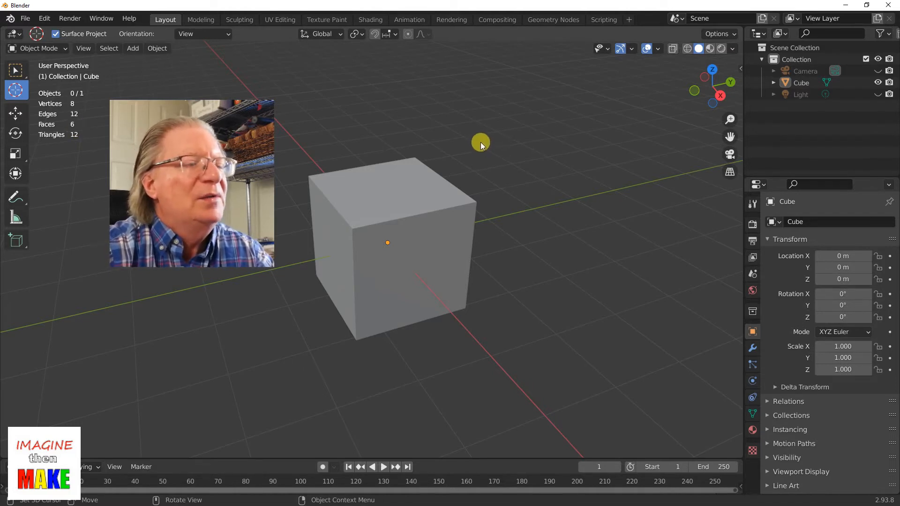
left_click(415, 197)
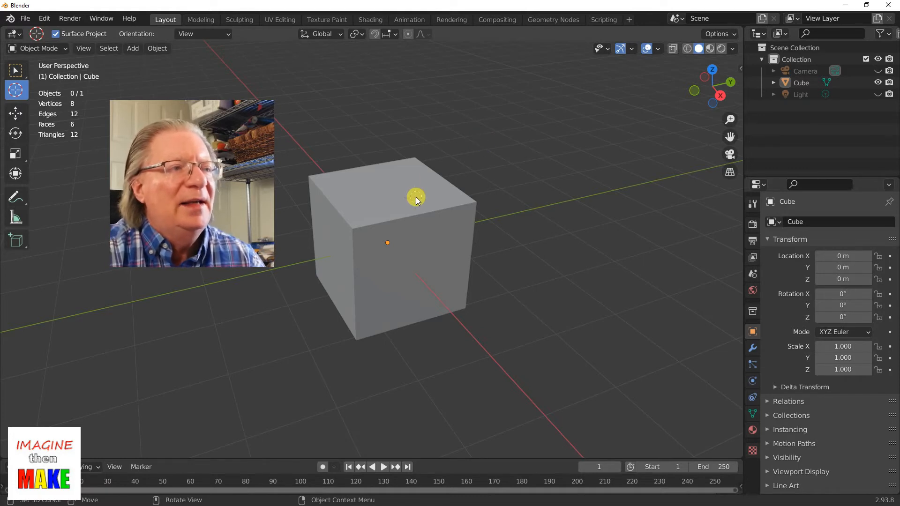
left_click(169, 60)
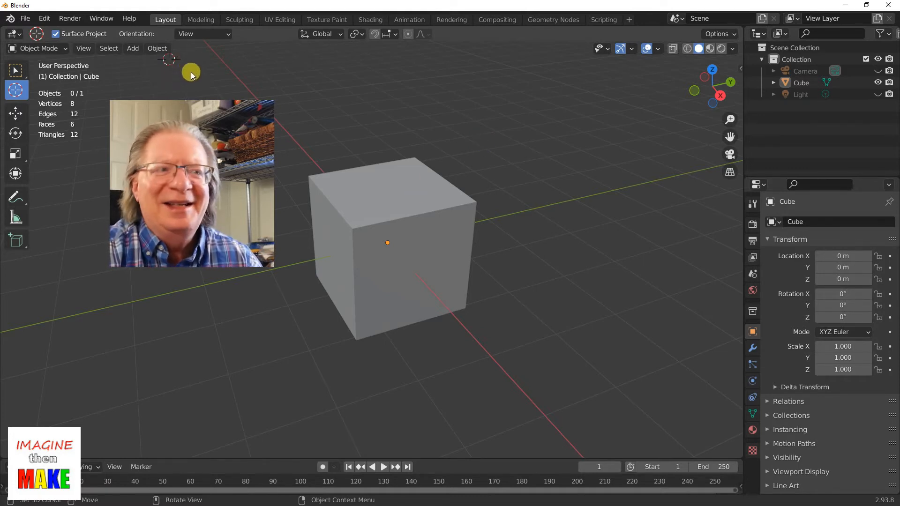
Step: Reposition the 3D cursor in empty space beside the cube and select the cube with the Select Box tool
left_click(140, 76)
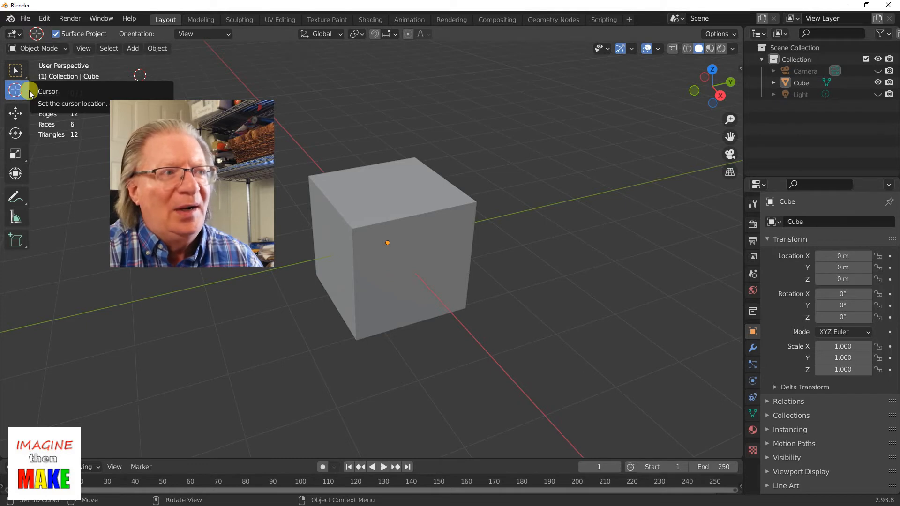
left_click(432, 216)
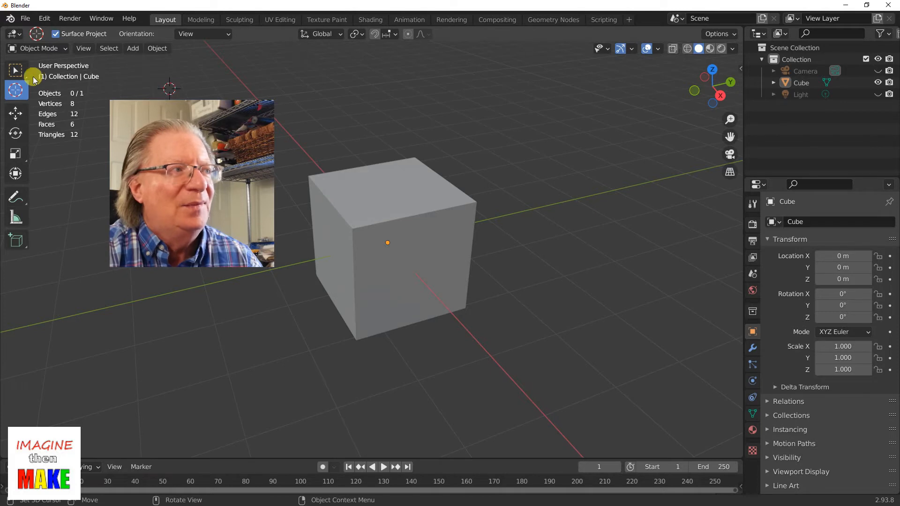
left_click(15, 70)
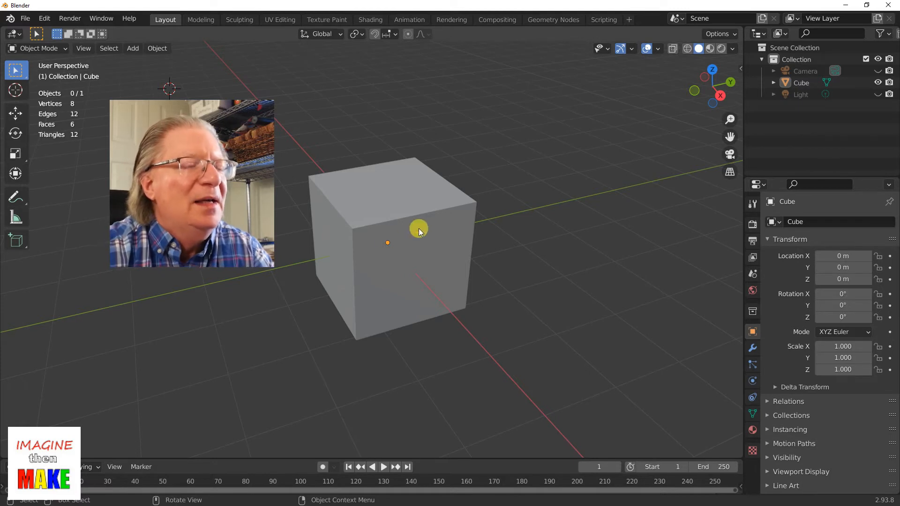
left_click(418, 204)
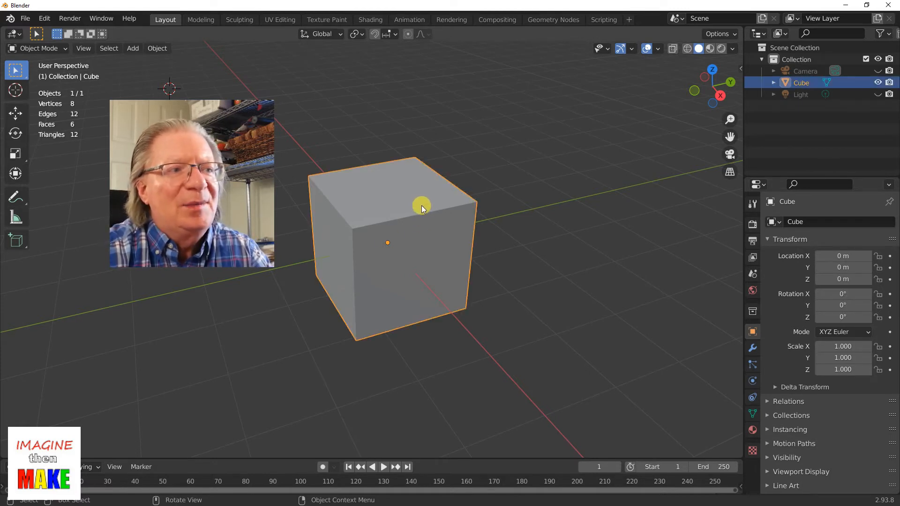
left_click(699, 148)
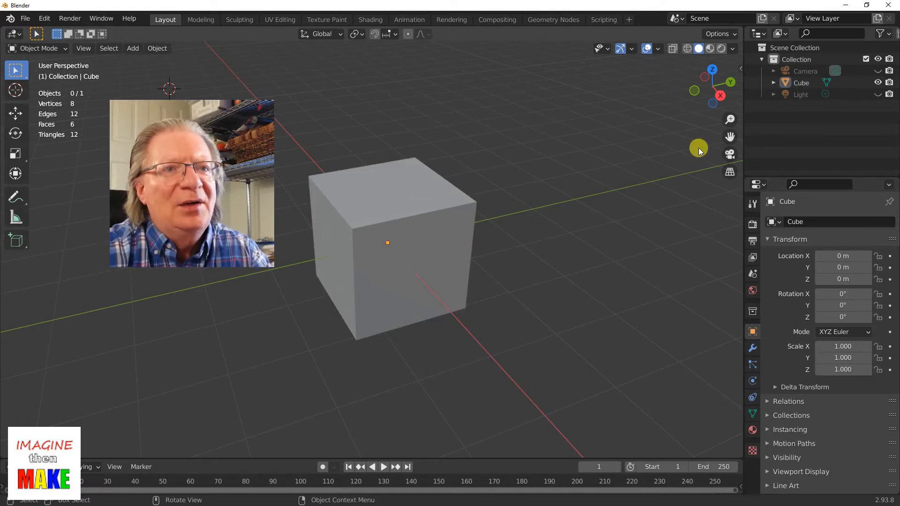
left_click(791, 82)
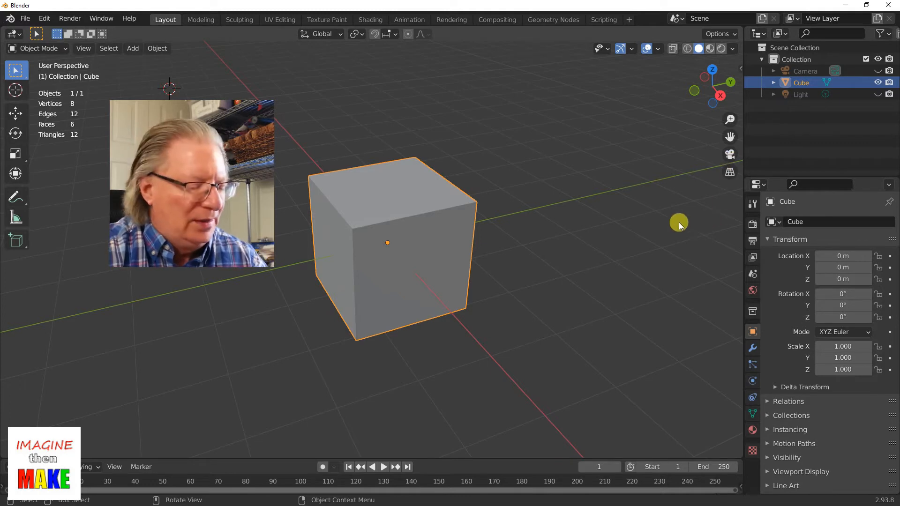
Step: Enable the Screencast Keys display in the viewport, then deselect the cube and hide its settings again
key("n")
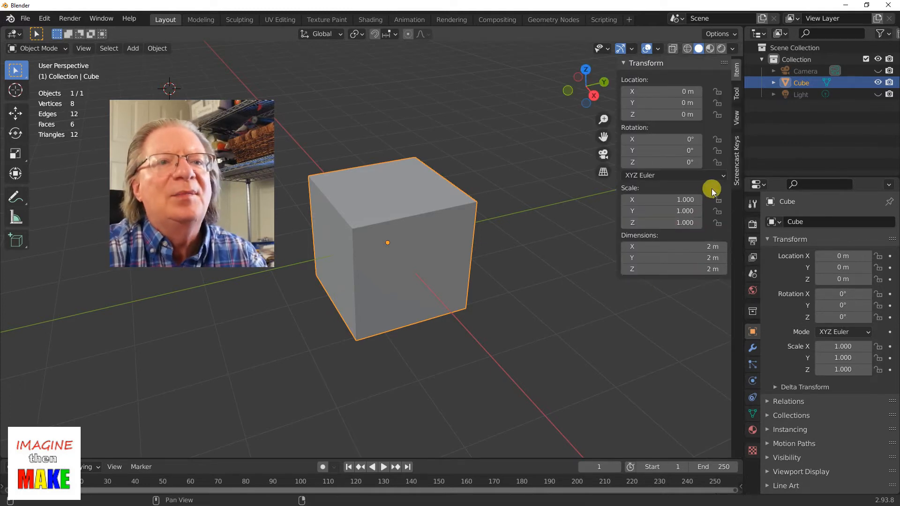
left_click(735, 173)
left_click(628, 67)
left_click(524, 235)
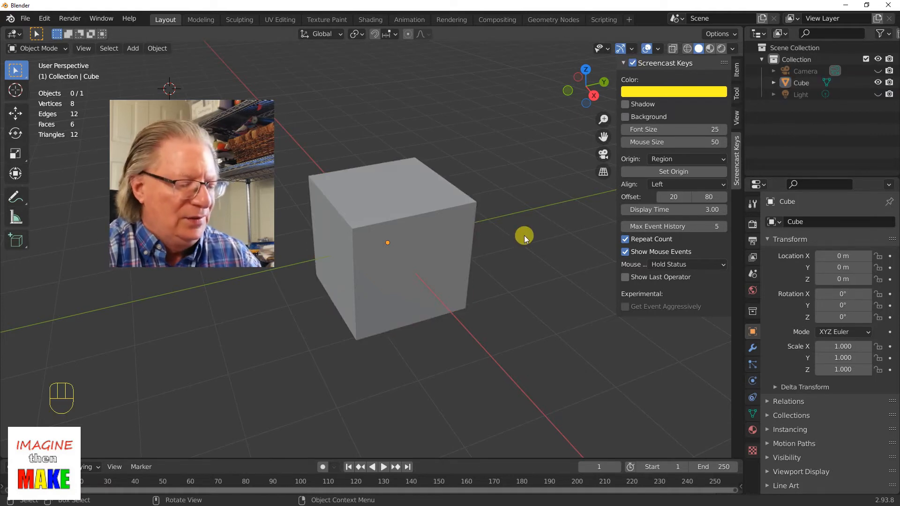
key("n")
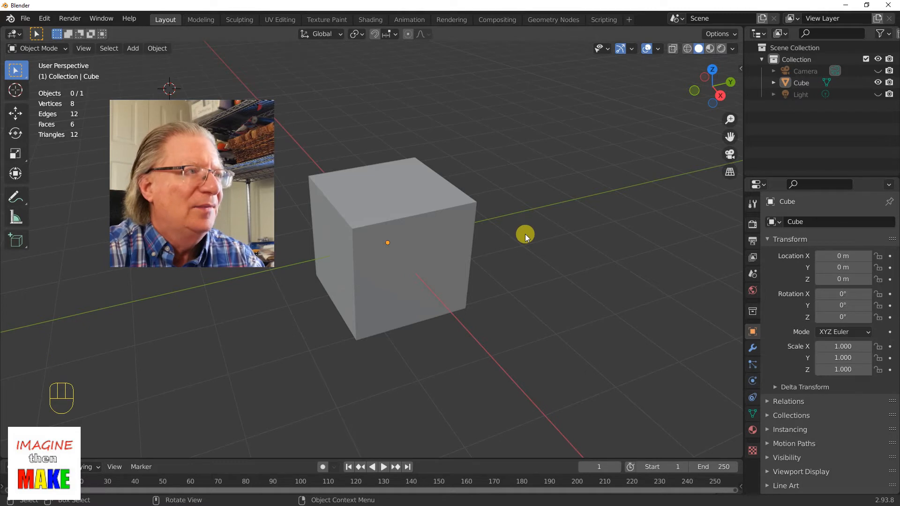
Step: Select the cube, enter Edit Mode and bring the Loop Cut tool into reach
left_click(442, 242)
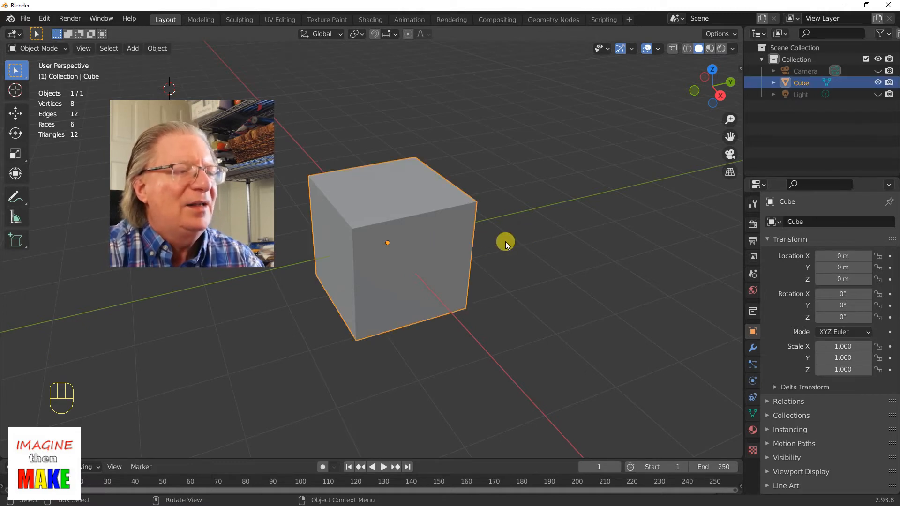
key("Tab")
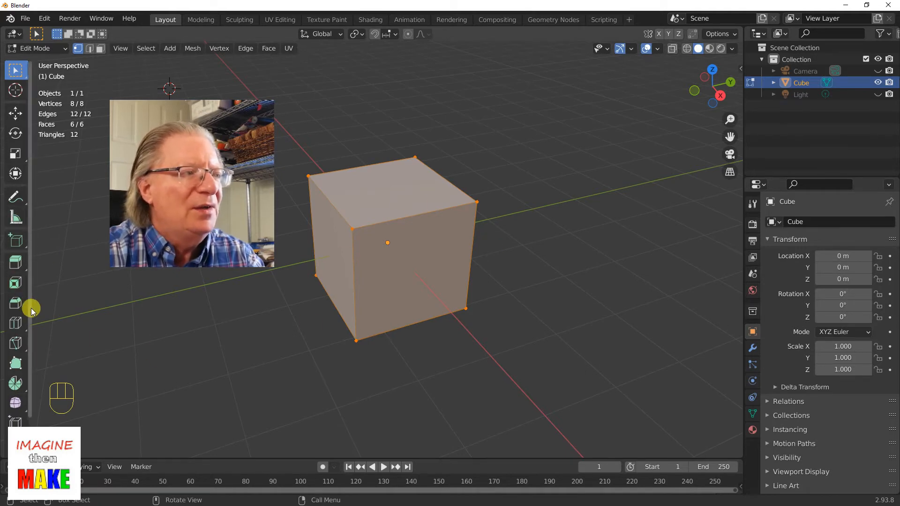
scroll(31, 310, "down", 3)
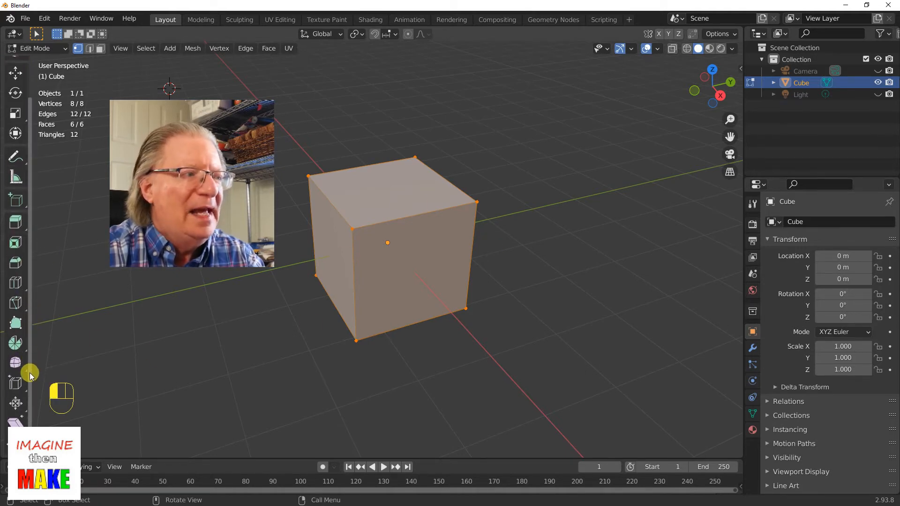
scroll(30, 370, "up", 3)
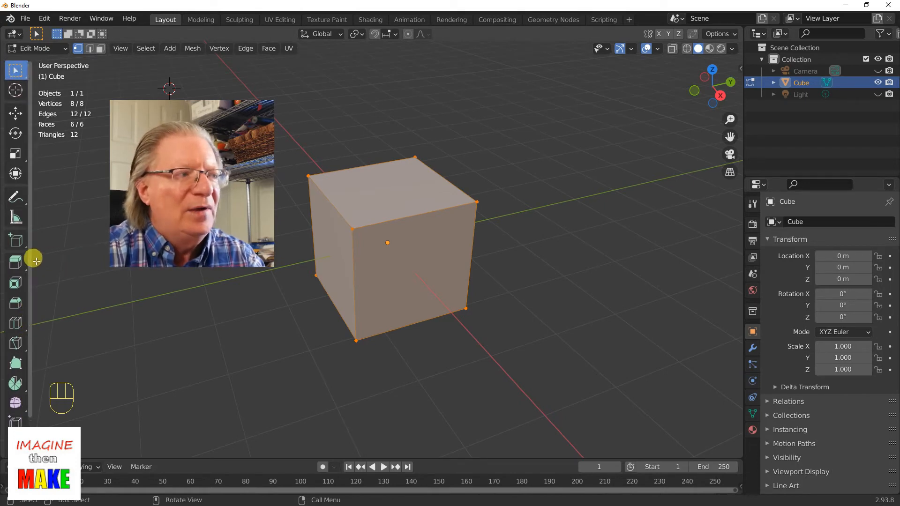
scroll(31, 262, "down", 2)
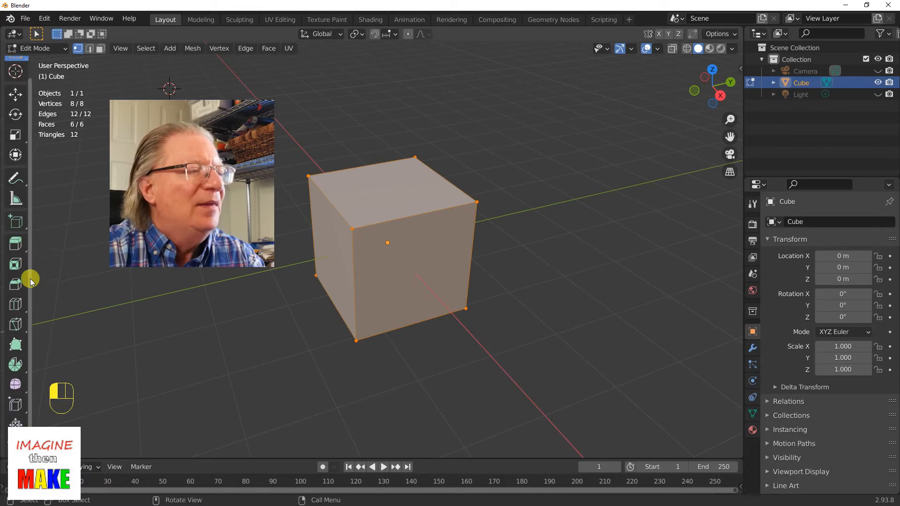
left_click_drag(30, 282, 35, 283)
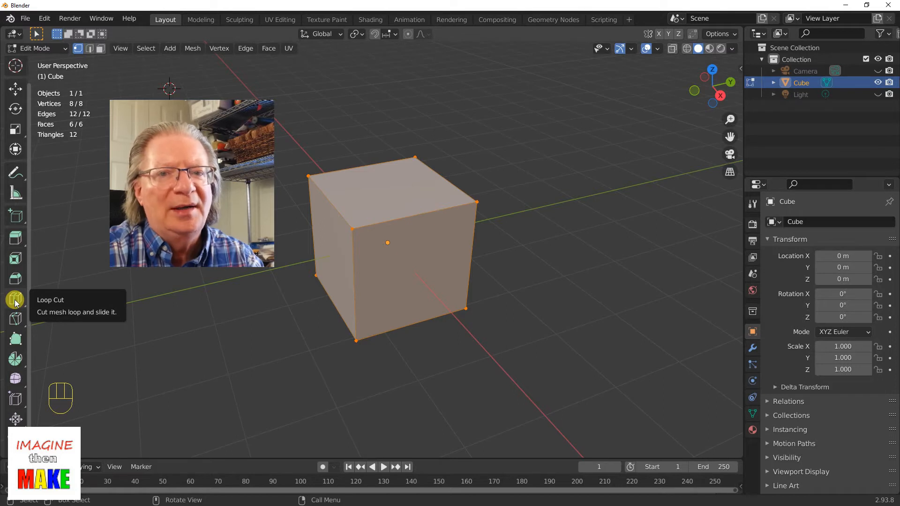
Step: Add one horizontal and one vertical loop cut through the middle of the cube, then deselect all geometry using the Select Box tool
left_click(15, 300)
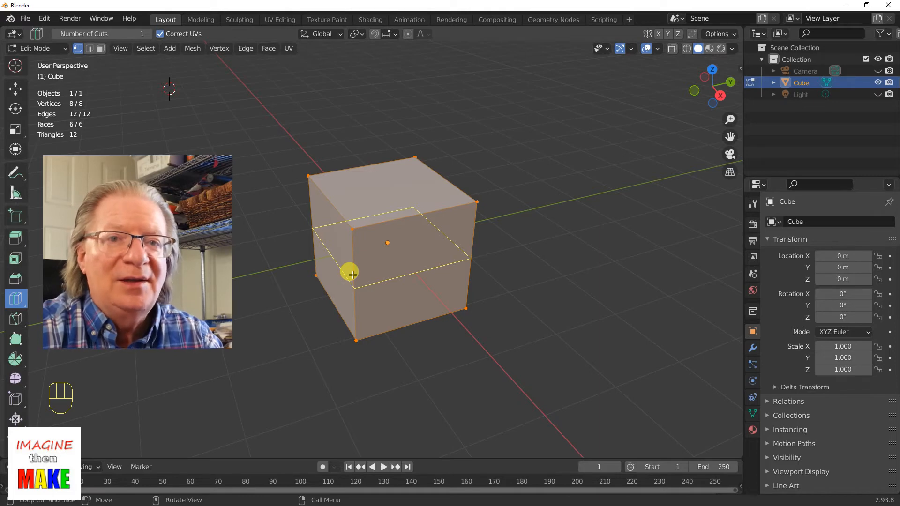
scroll(353, 274, "up", 2)
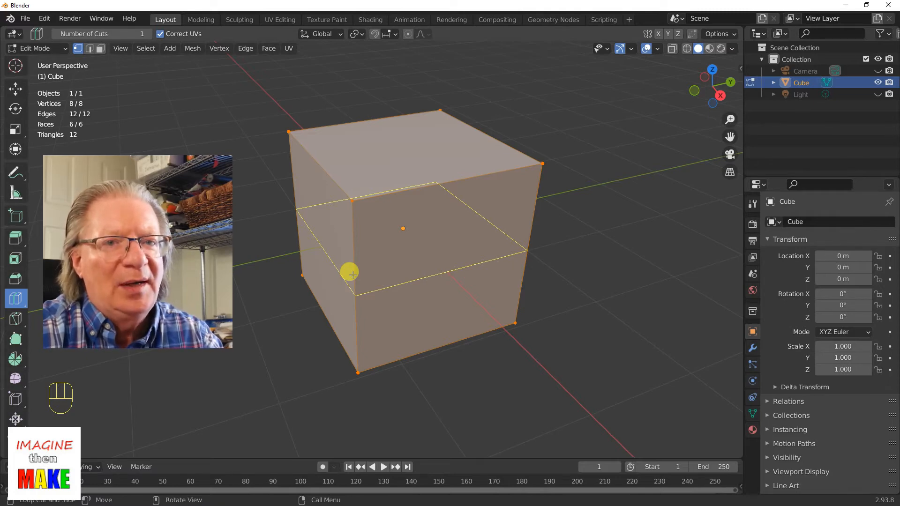
left_click(353, 275)
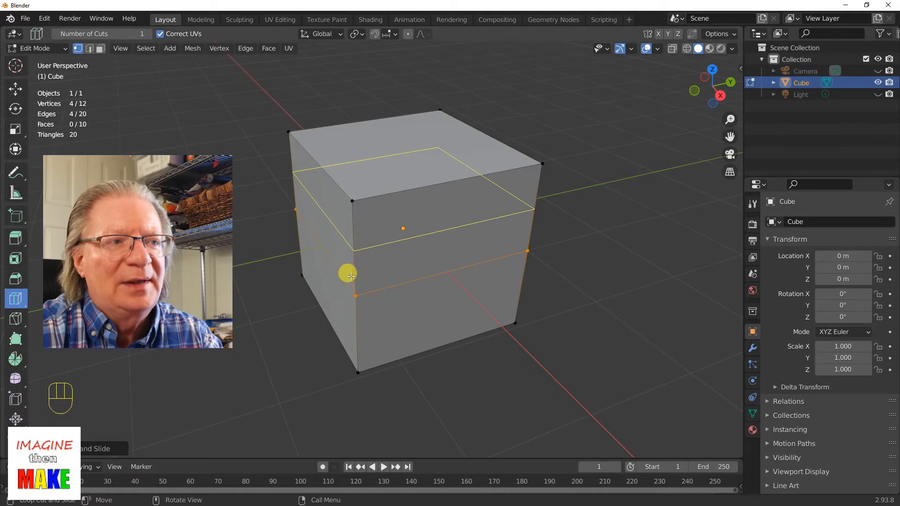
left_click(311, 313)
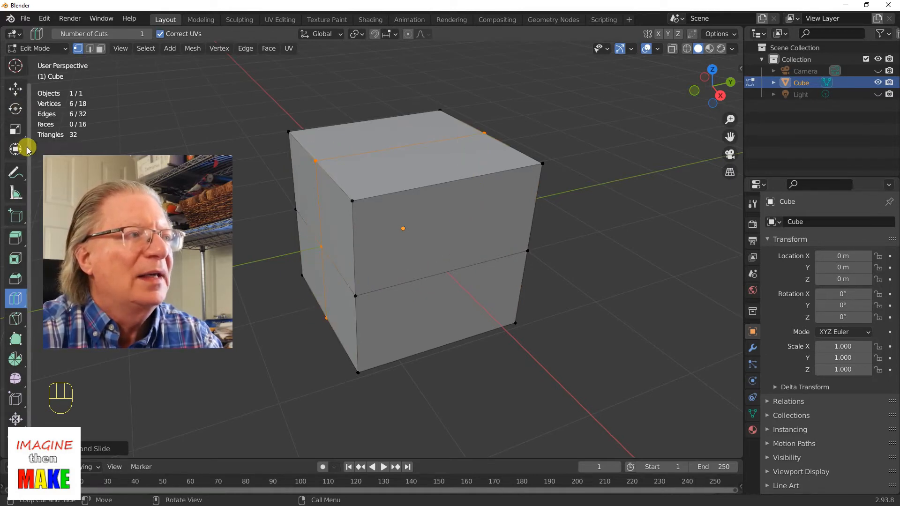
scroll(26, 123, "up", 2)
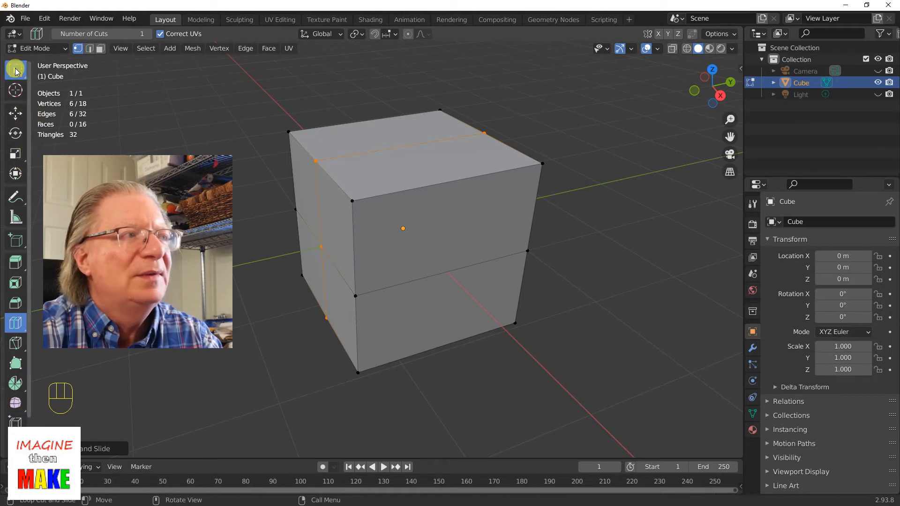
left_click(15, 71)
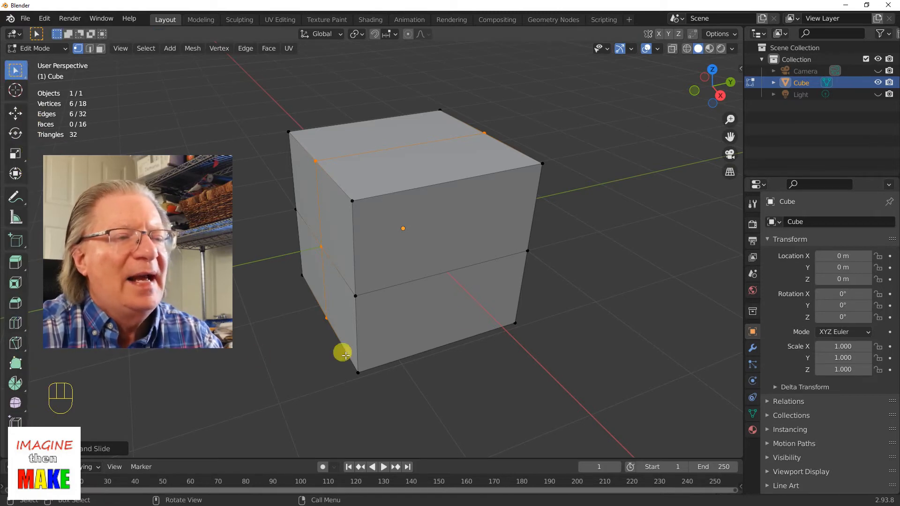
left_click(647, 216)
Step: Examine the loop cuts from all sides of the cube, finishing with the straight back view of the face divided into quarters
mouse_move(655, 251)
middle_mouse_down()
mouse_move(598, 326)
mouse_move(617, 259)
mouse_move(631, 249)
mouse_move(657, 255)
middle_mouse_up()
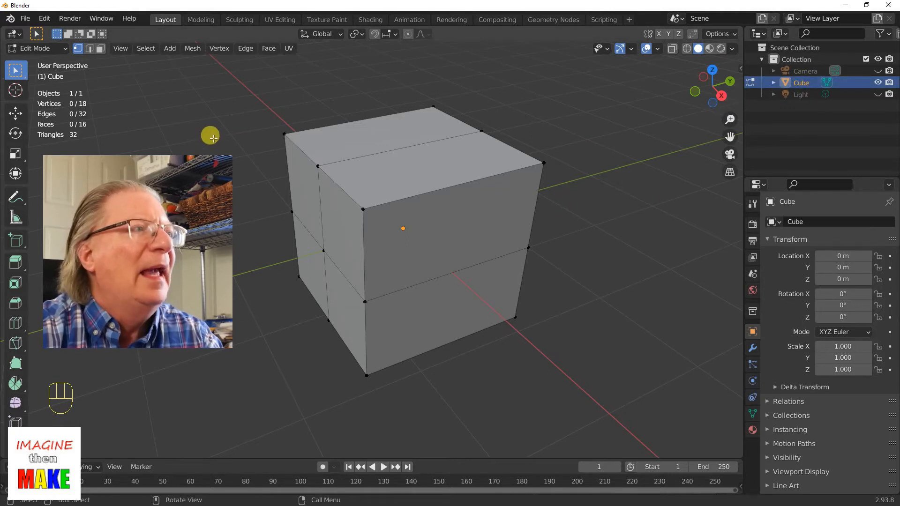
key("Tab")
key("Tab")
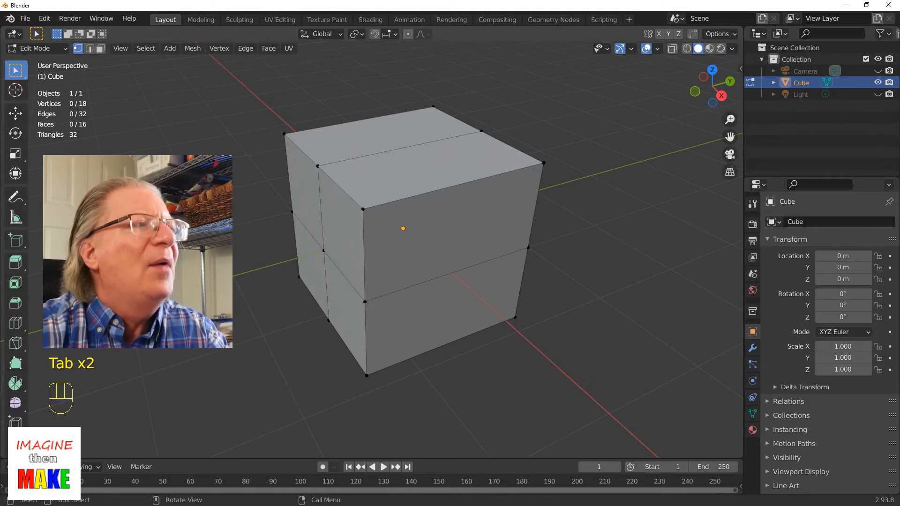
left_click(435, 172)
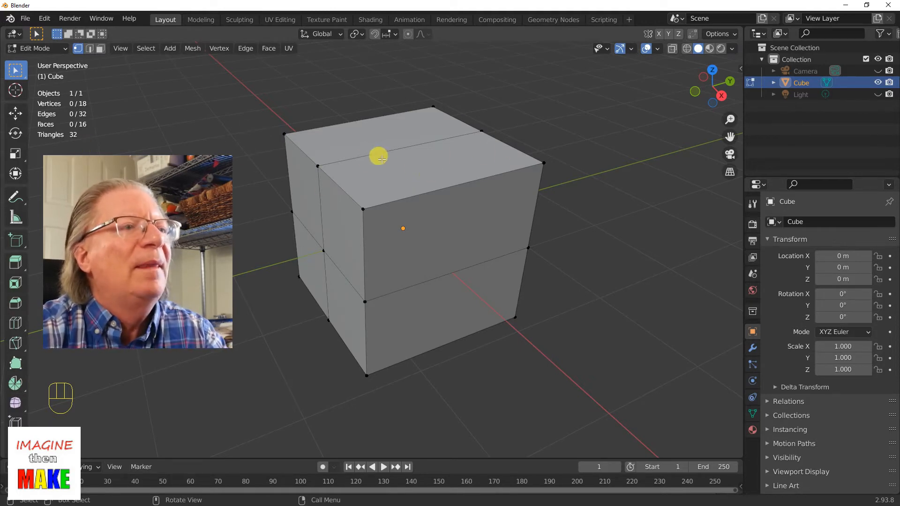
middle_click_drag(416, 289, 505, 250)
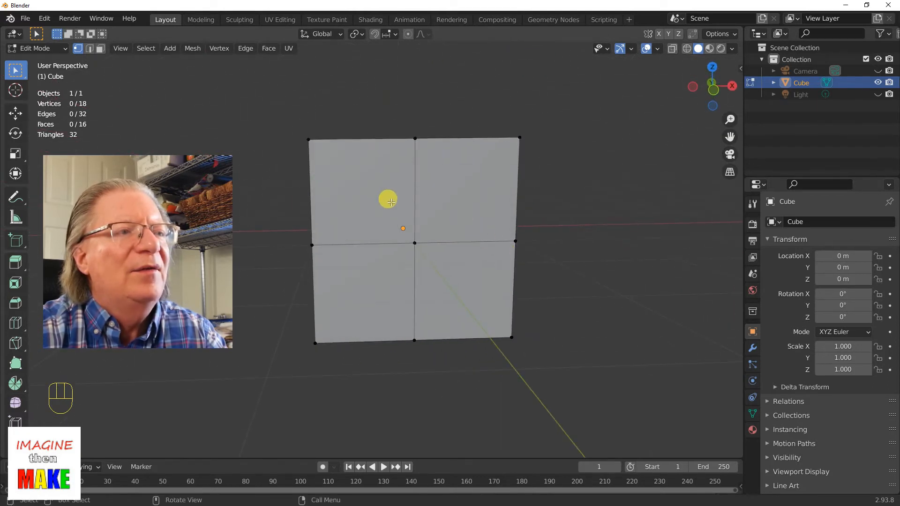
middle_click_drag(446, 256, 345, 239)
middle_click_drag(438, 258, 328, 261)
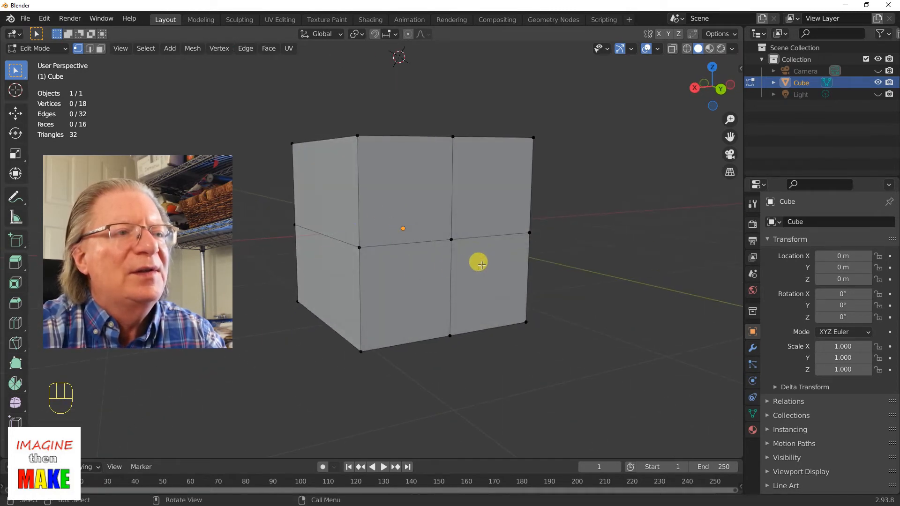
mouse_move(261, 253)
middle_mouse_down()
mouse_move(376, 258)
mouse_move(249, 254)
middle_mouse_up()
middle_click_drag(443, 263, 293, 261)
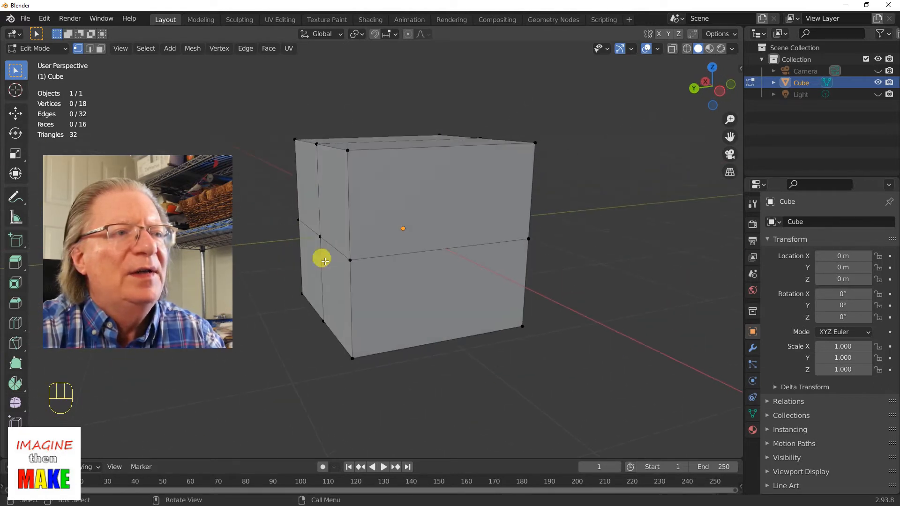
middle_click_drag(392, 237, 515, 231)
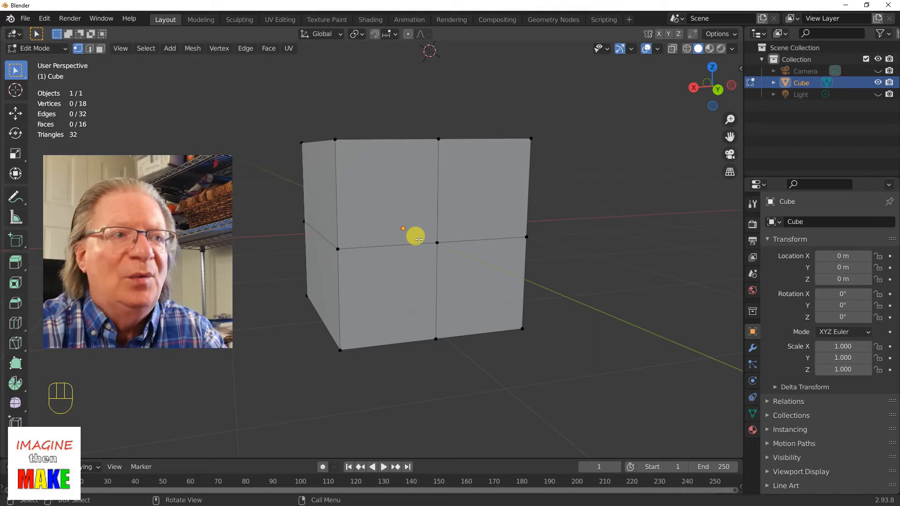
middle_click_drag(579, 216, 568, 240)
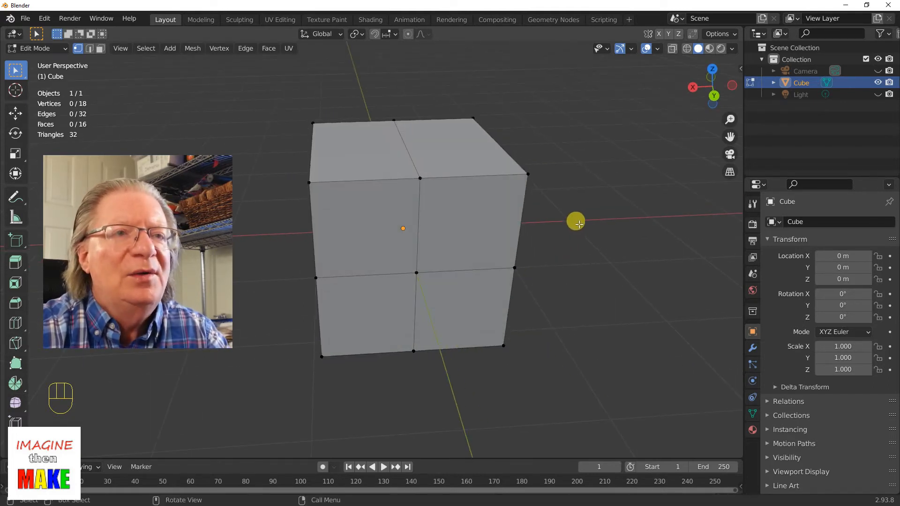
left_click(711, 96)
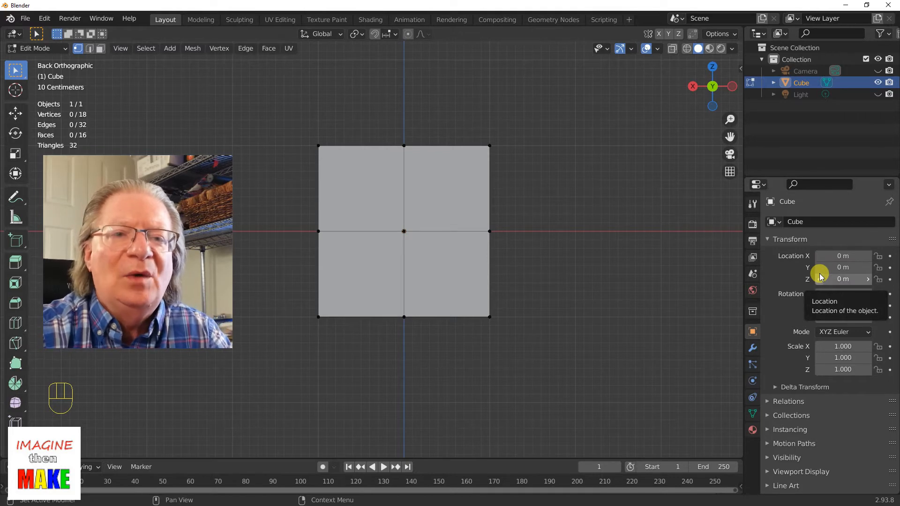
Step: Add a second material slot to the cube with a new material and set its base color to yellow-green
left_click(753, 430)
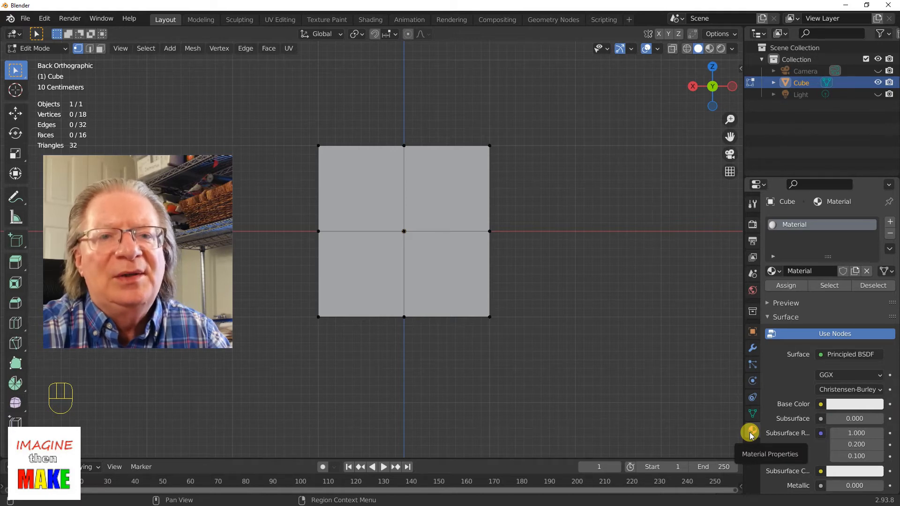
left_click(890, 224)
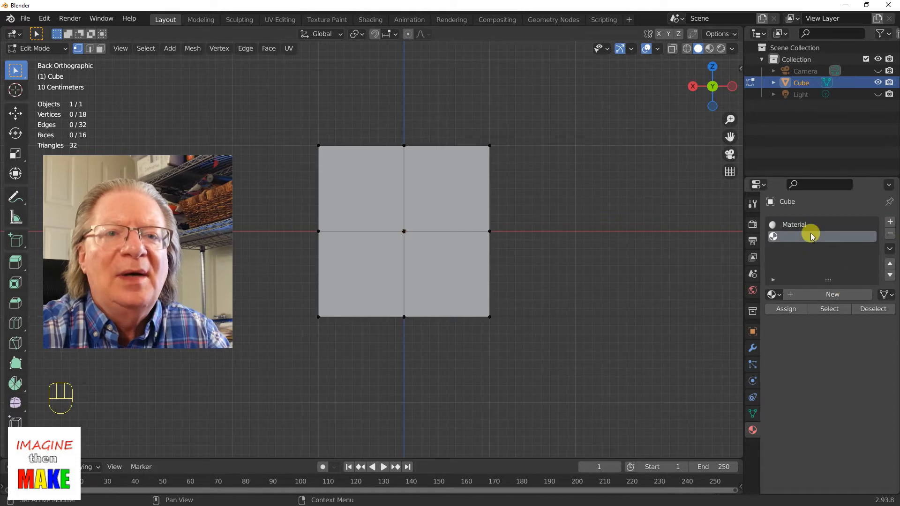
left_click(833, 296)
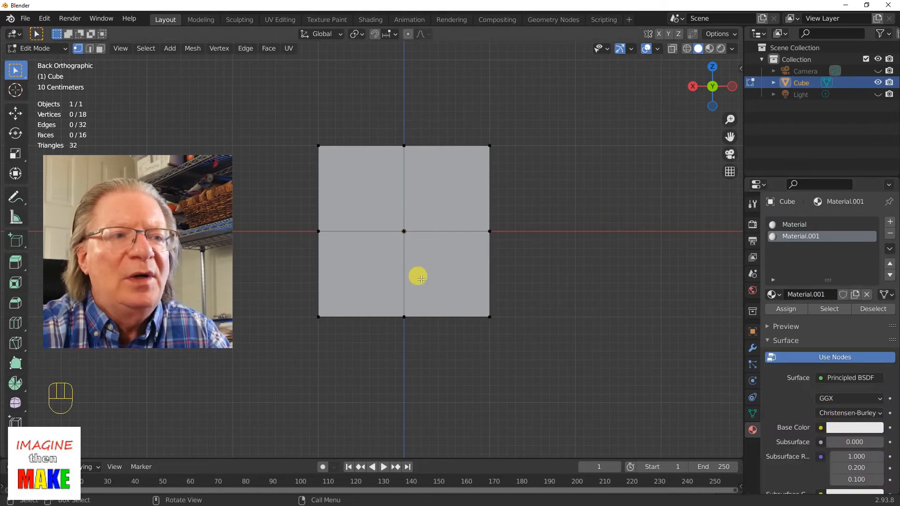
left_click(837, 427)
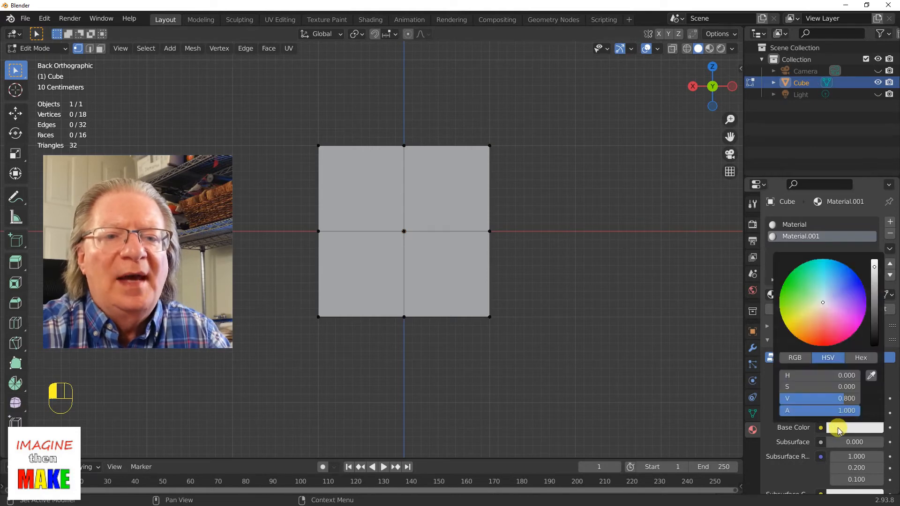
left_click_drag(820, 303, 781, 313)
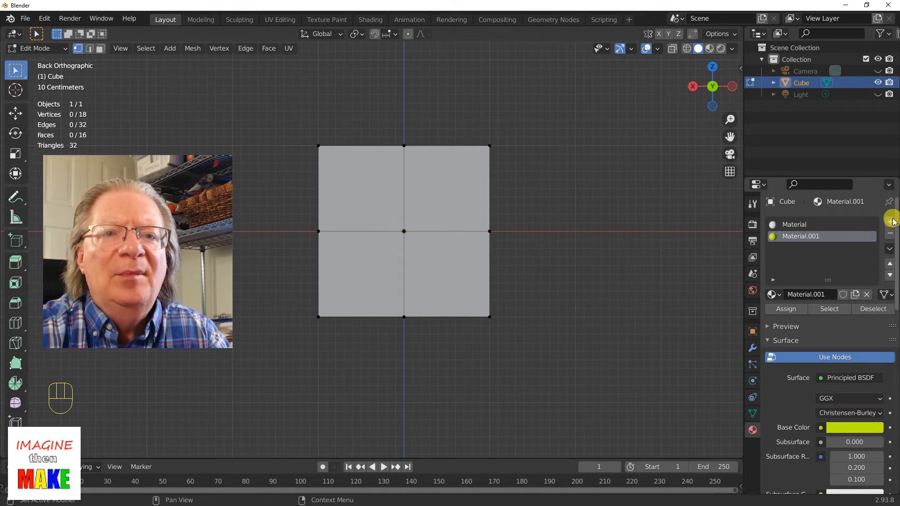
Step: Add a third material slot to the cube with a new material and set its base color to orange, hue about 0.015
left_click(891, 221)
left_click(843, 294)
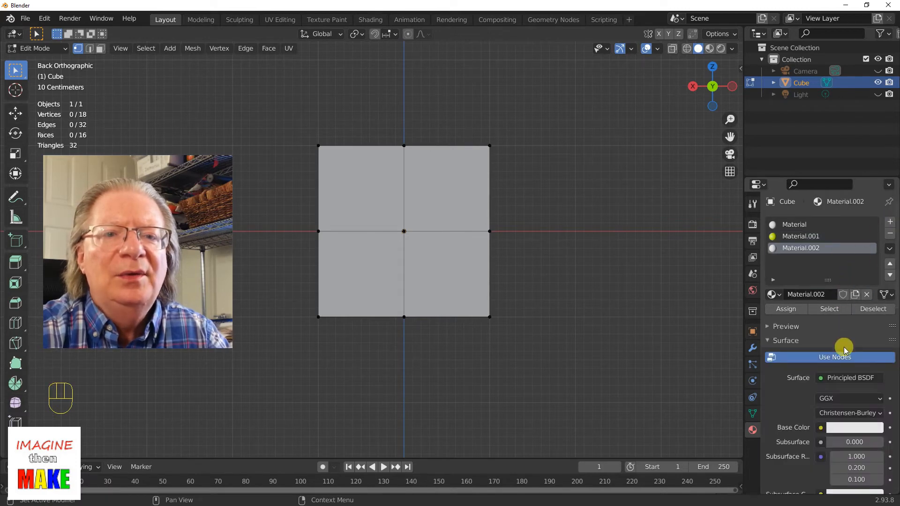
left_click(849, 432)
left_click_drag(823, 306, 811, 341)
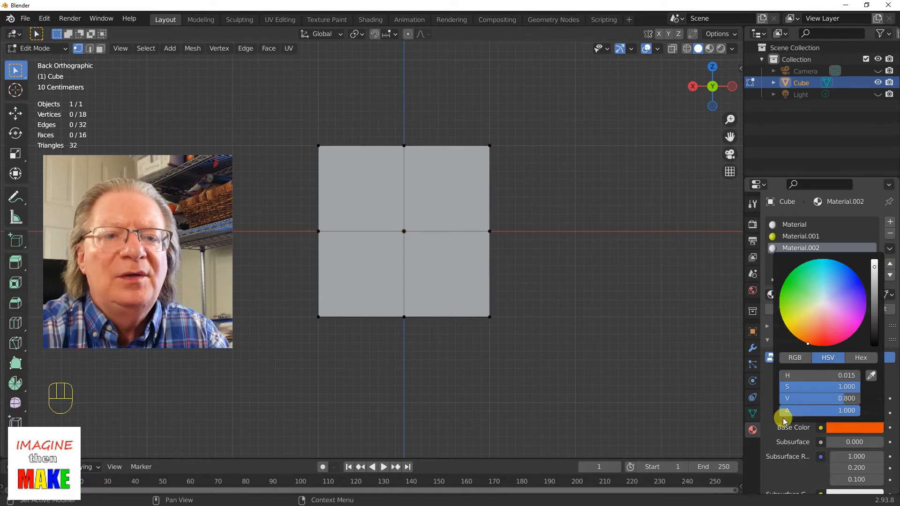
Step: Add a fourth material slot with a new material and set its base color to pink, hue about 0.968
left_click(889, 222)
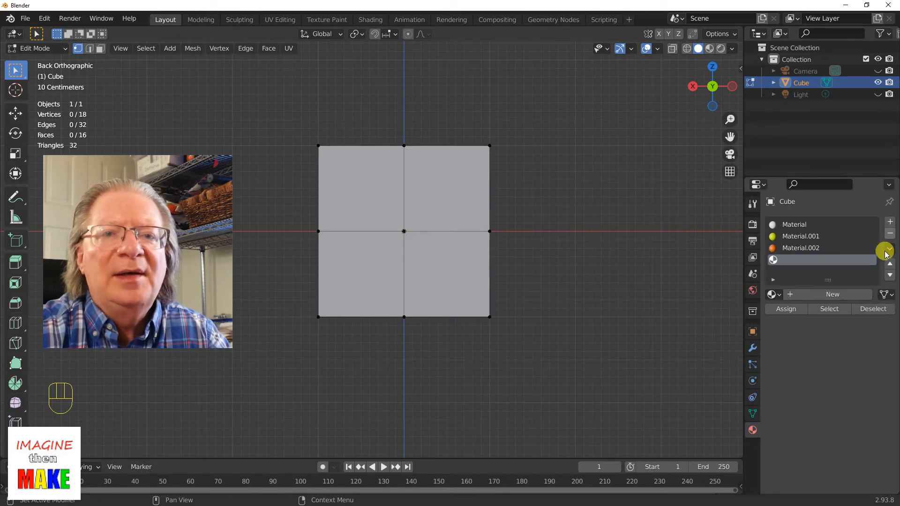
left_click(857, 296)
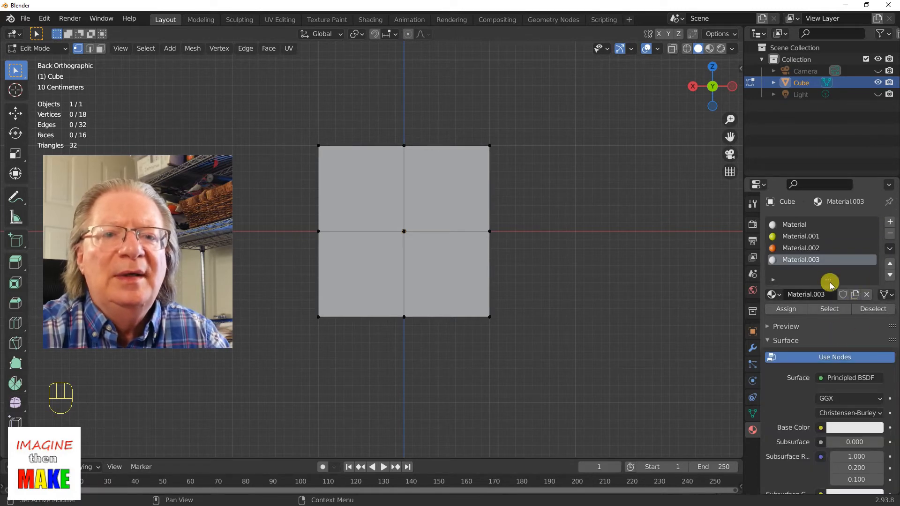
left_click(837, 427)
left_click_drag(825, 307, 842, 336)
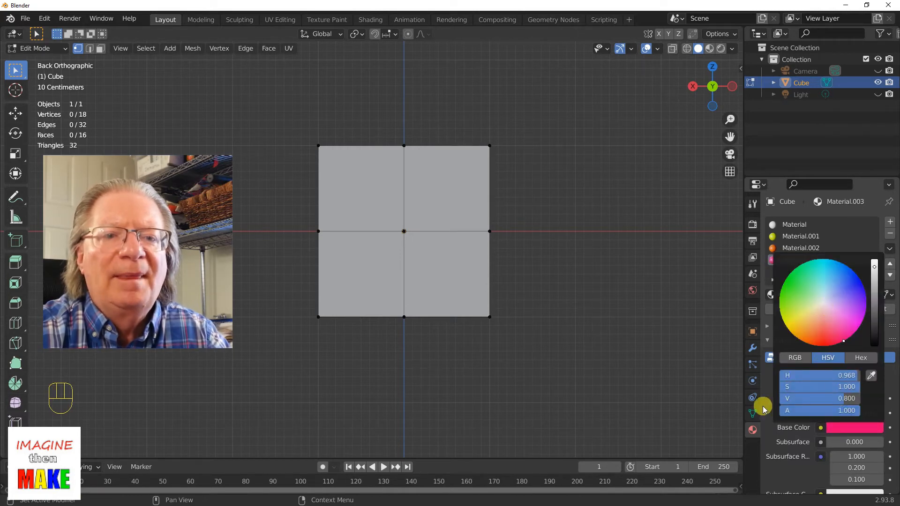
Step: Add a fifth material slot with a new material and set its base color to purple
left_click(890, 221)
left_click(843, 294)
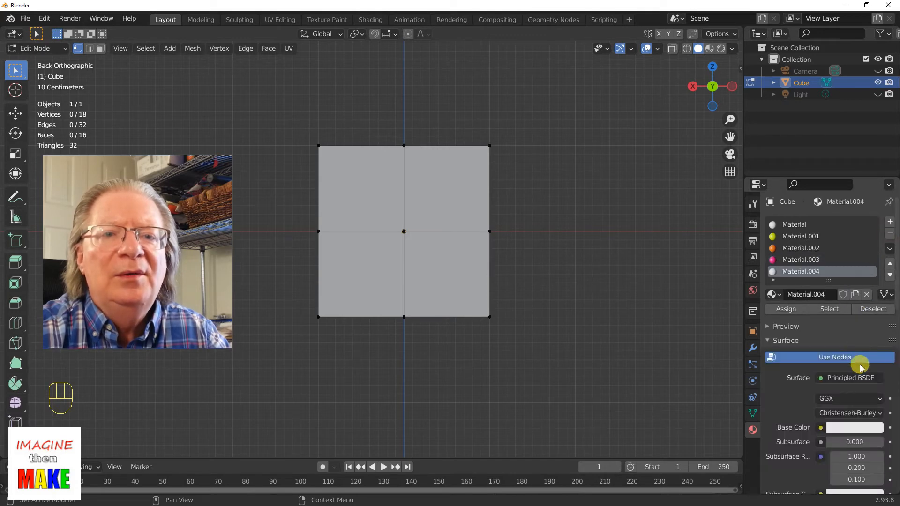
left_click(847, 428)
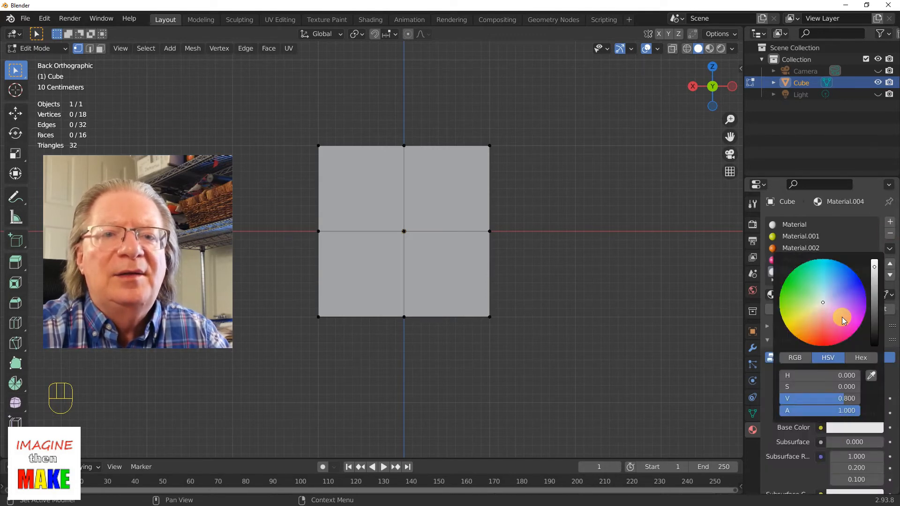
left_click_drag(826, 306, 864, 288)
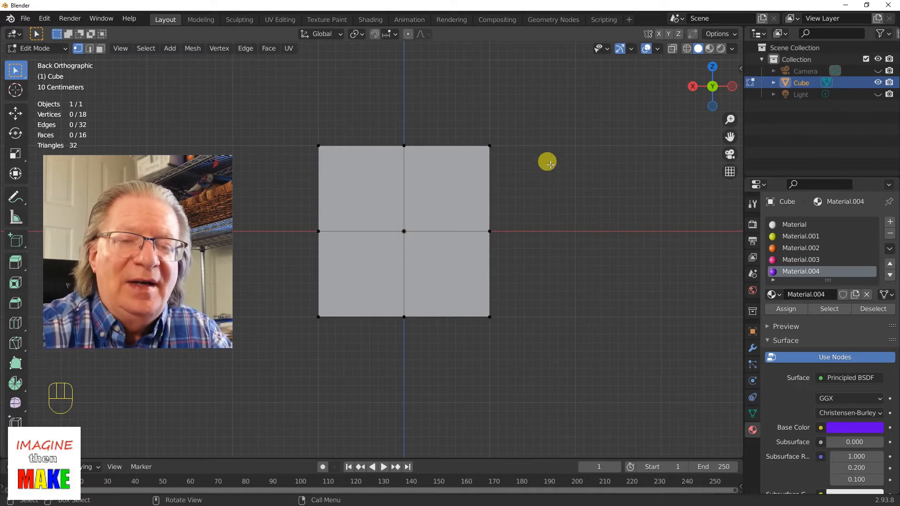
Step: Assign the yellow-green Material.001 to the upper-right quarter of the back face and check it in Material Preview shading
left_click_drag(529, 125, 386, 243)
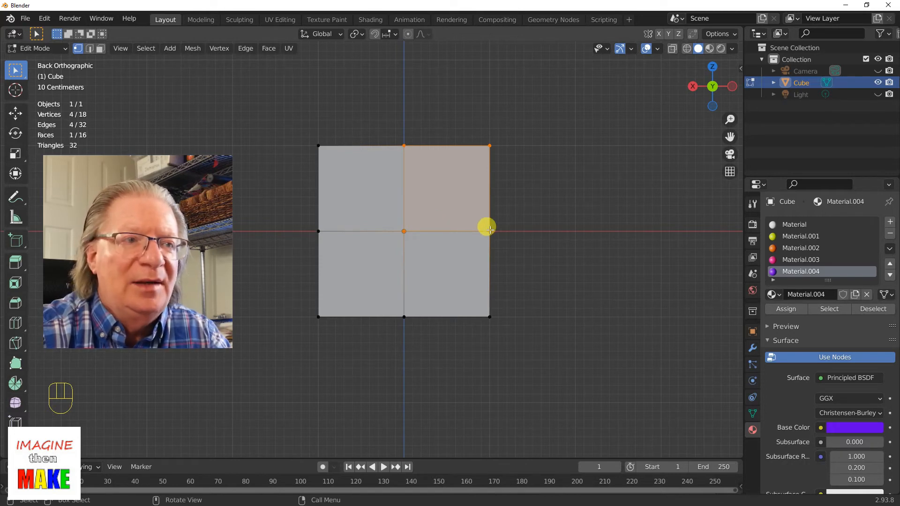
left_click(786, 236)
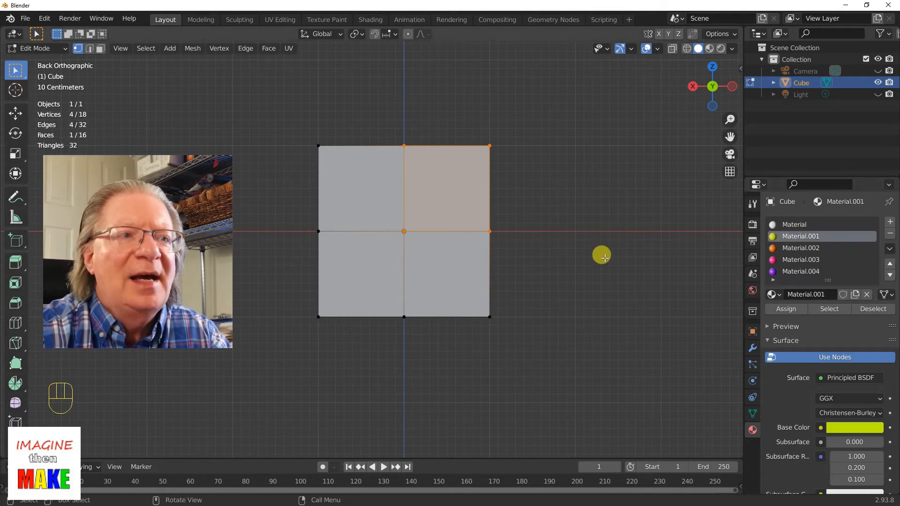
middle_click_drag(603, 210, 617, 191)
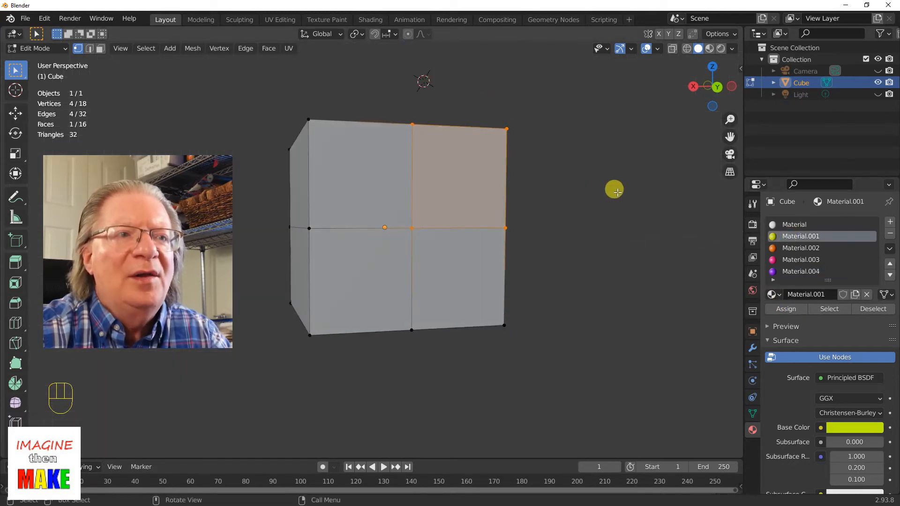
left_click(710, 48)
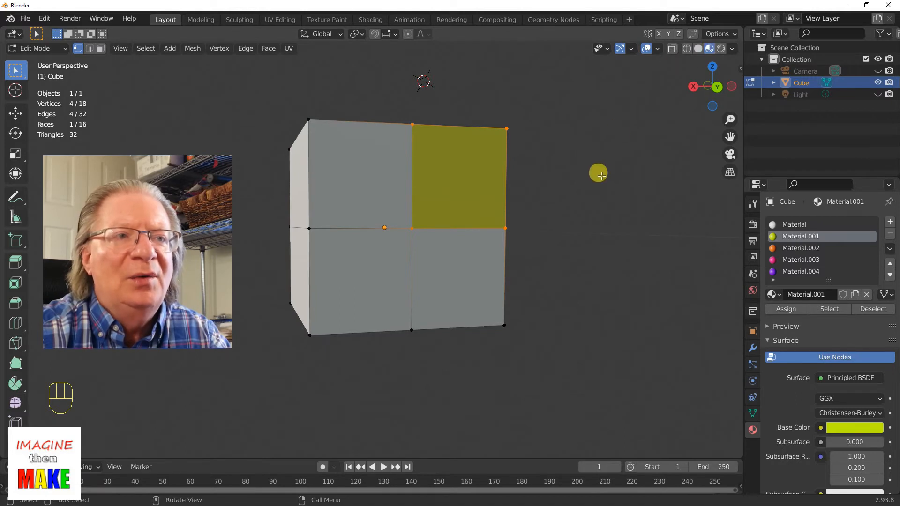
mouse_move(602, 165)
middle_mouse_down()
mouse_move(600, 195)
mouse_move(606, 177)
middle_mouse_up()
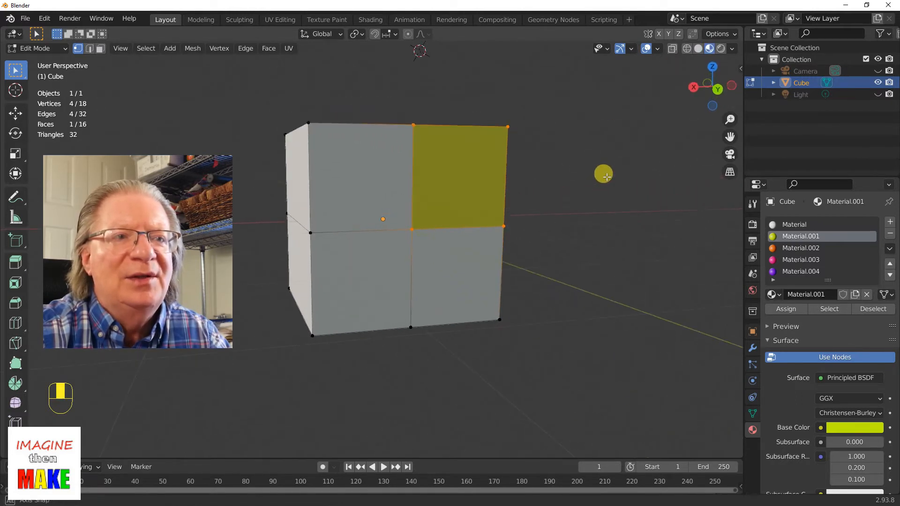
middle_click_drag(607, 176, 596, 177)
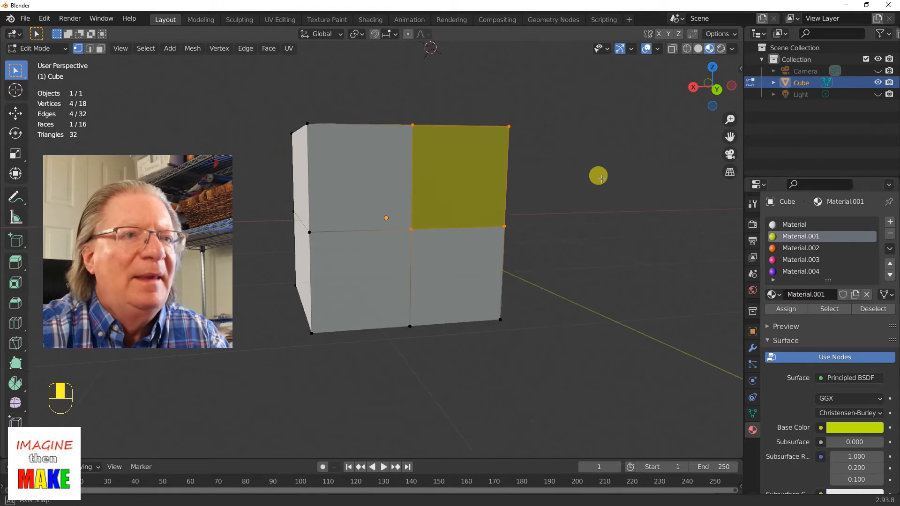
Step: In the straight back view, assign the orange Material.002 to the upper-left quarter of the face
left_click(715, 91)
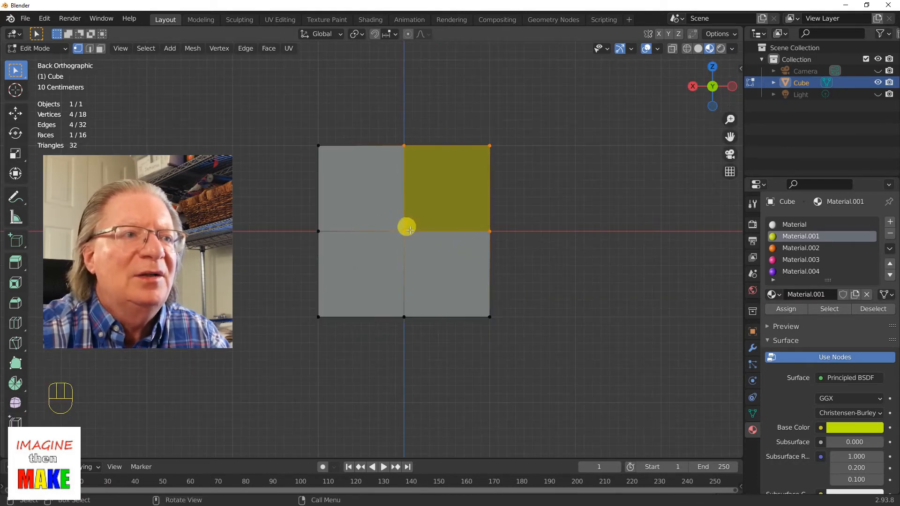
left_click_drag(287, 129, 417, 245)
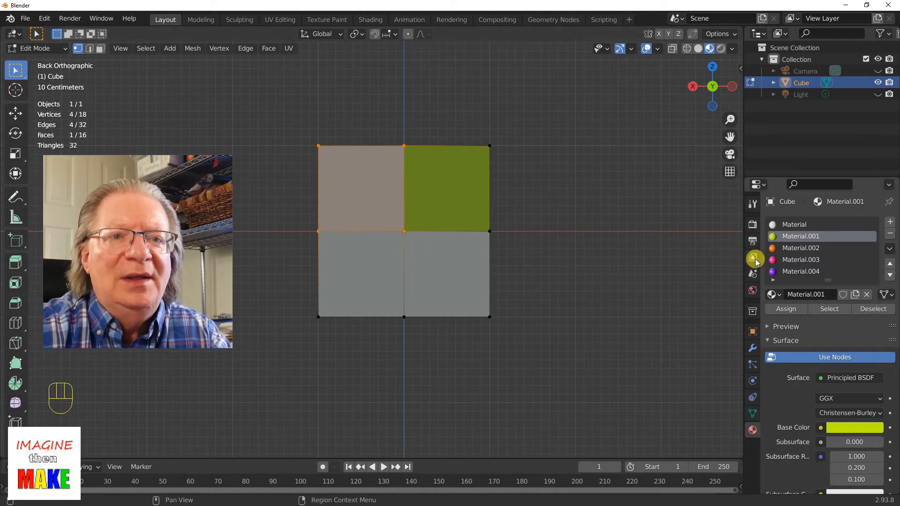
left_click(788, 250)
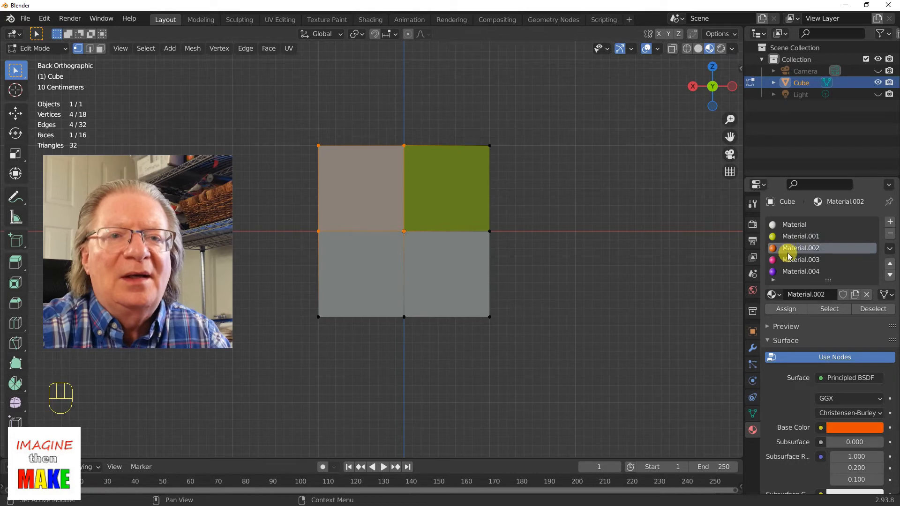
left_click(788, 309)
middle_click_drag(634, 270, 661, 284)
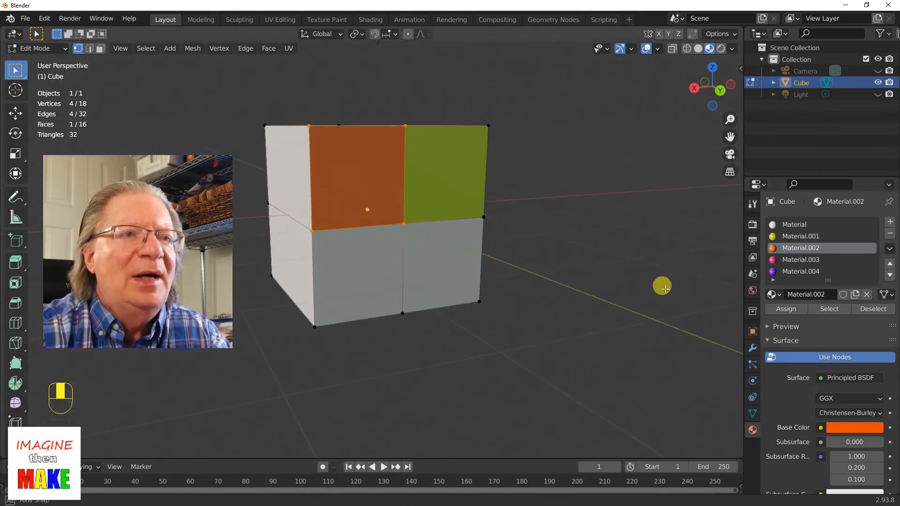
Step: Assign the pink Material.003 to the lower-left quarter of the back face
left_click(720, 93)
left_click_drag(302, 330, 415, 221)
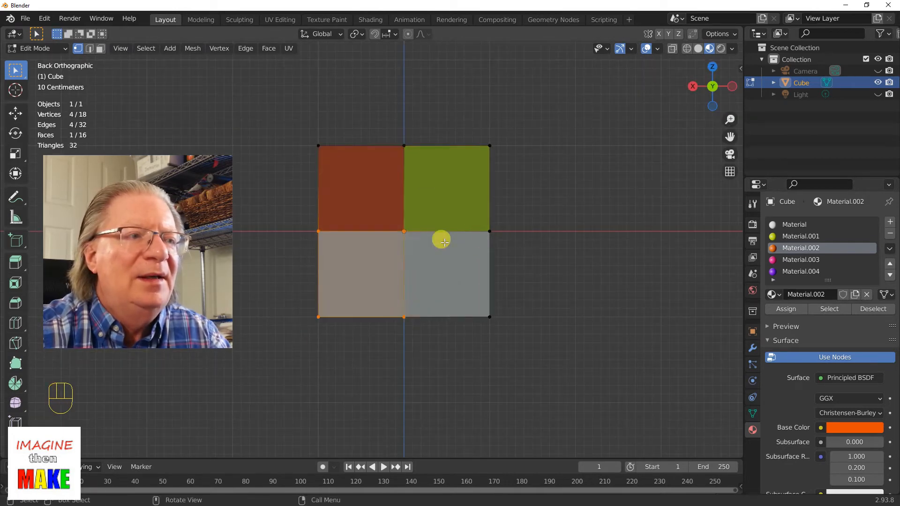
left_click(802, 261)
left_click(786, 309)
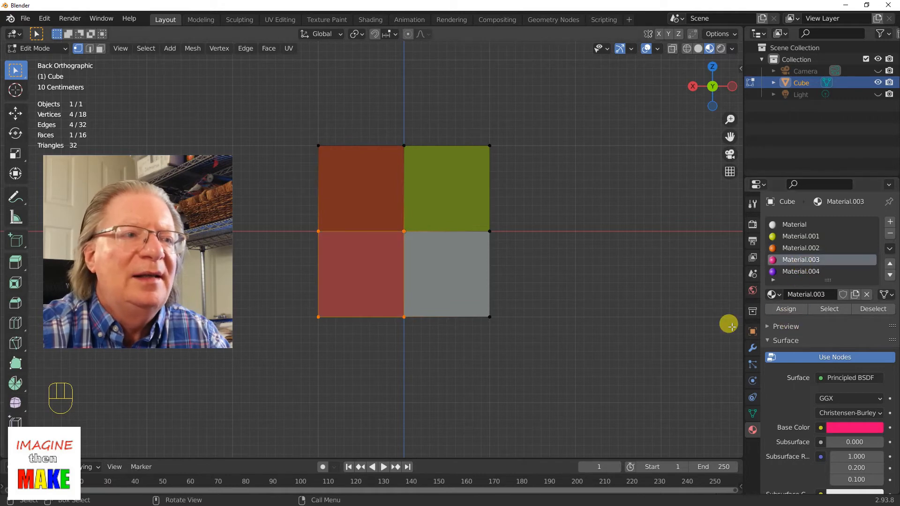
Step: Assign the purple Material.004 to the lower-right quarter of the back face, and clear the selection
left_click_drag(527, 342, 394, 225)
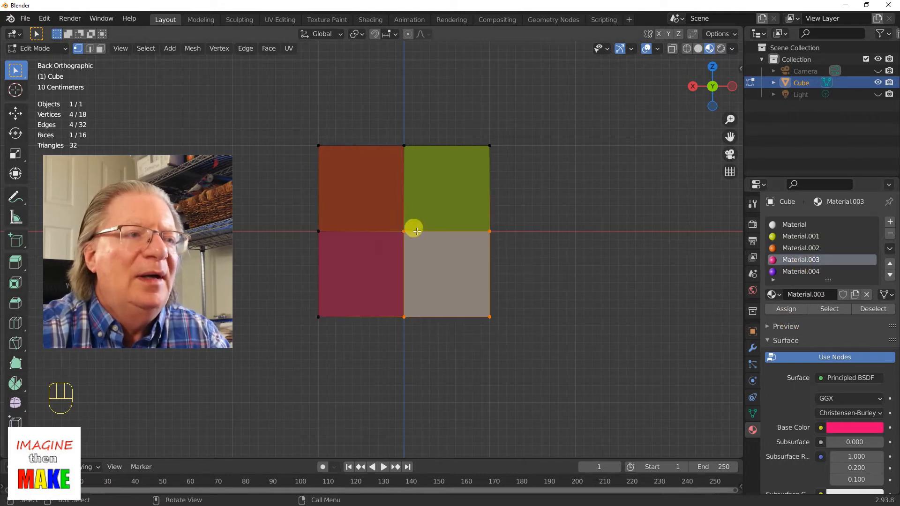
left_click(795, 273)
left_click(785, 309)
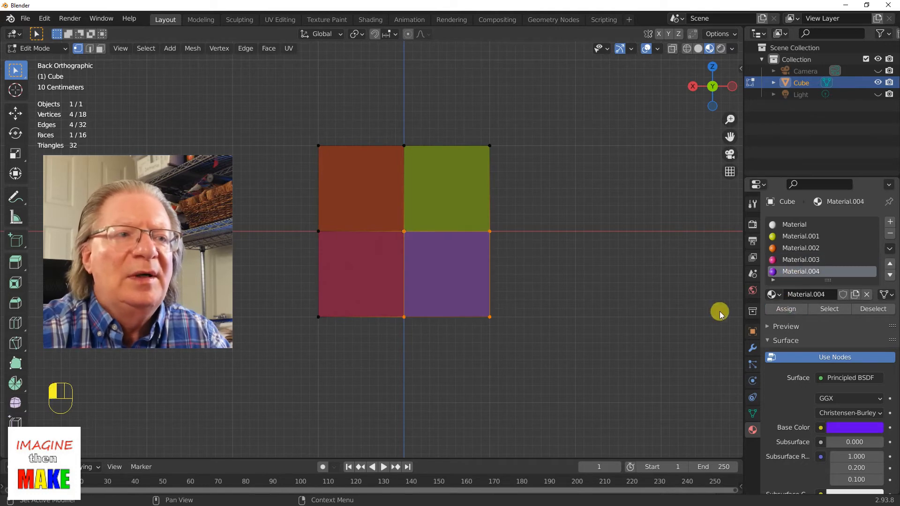
left_click(608, 264)
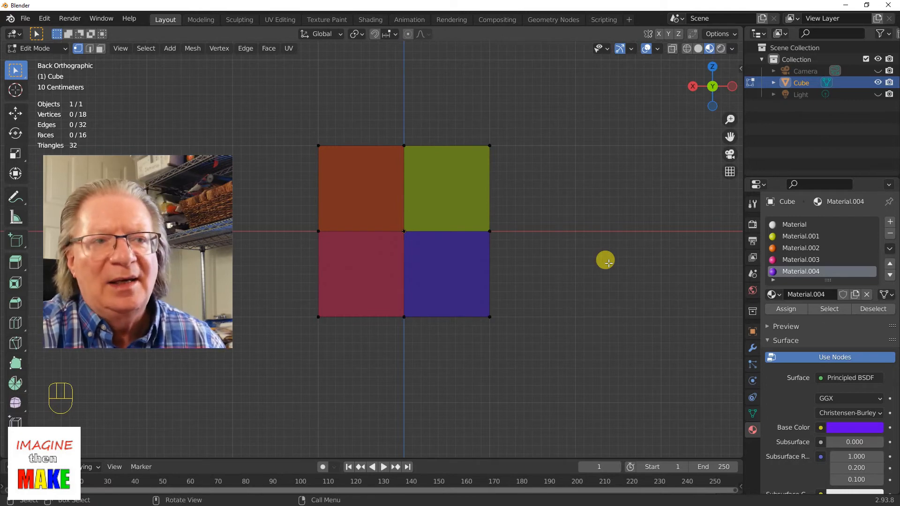
Step: Return to Object Mode, deselect everything and view the four-colored cube at an angle from above
key("Tab")
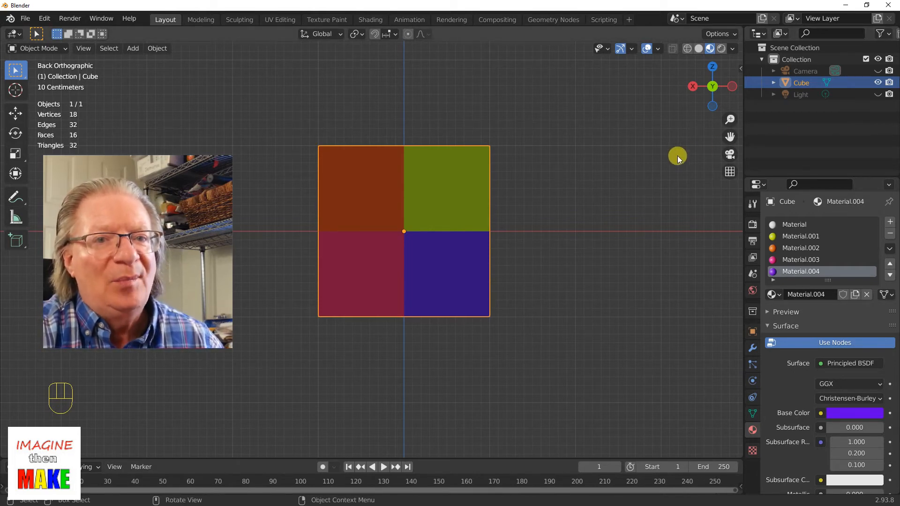
key("a")
key("a")
middle_click_drag(675, 153, 718, 203)
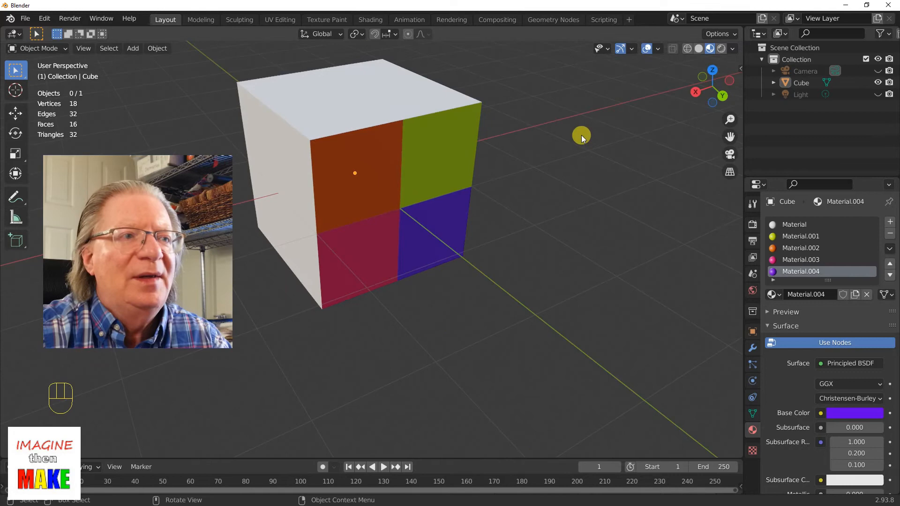
Step: Unhide the light and move it along the positive Y axis toward the side of the cube's colored face
middle_click_drag(590, 194, 634, 262, "shift")
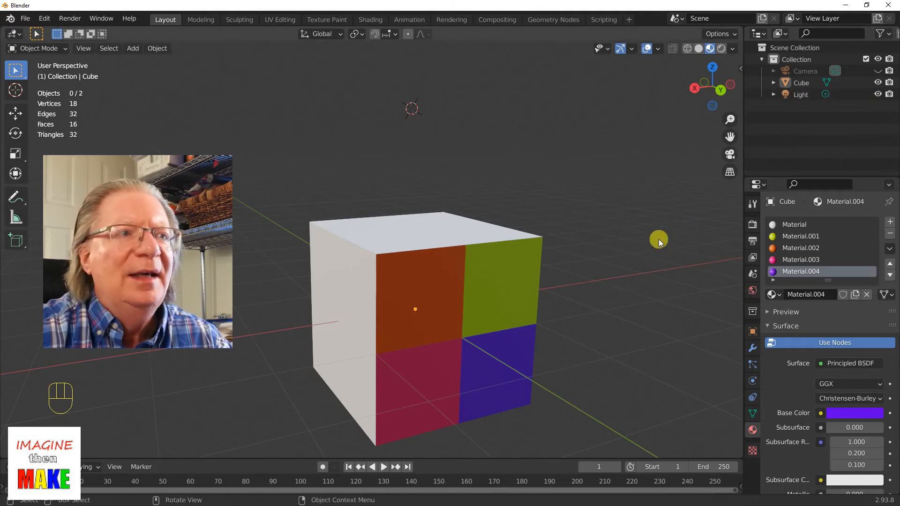
scroll(595, 178, "down", 4)
middle_click_drag(608, 175, 487, 186, "shift")
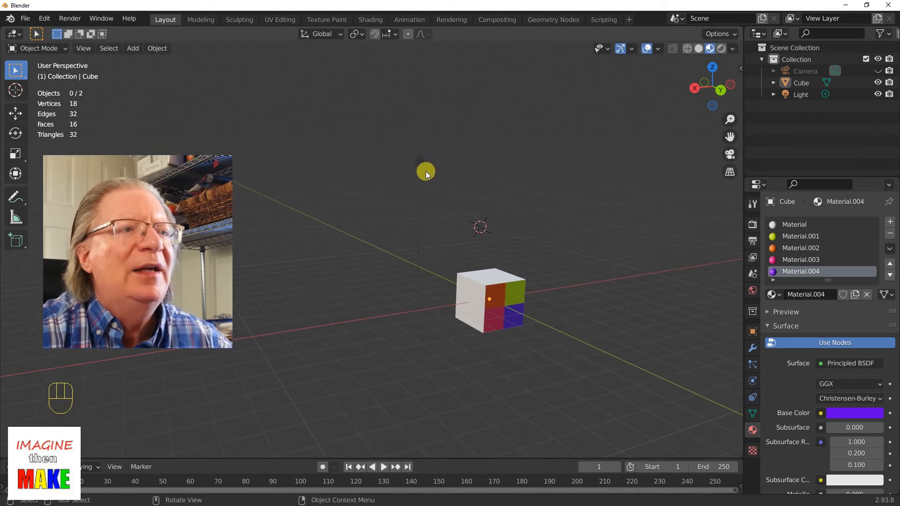
middle_click_drag(533, 197, 604, 227)
left_click(493, 178)
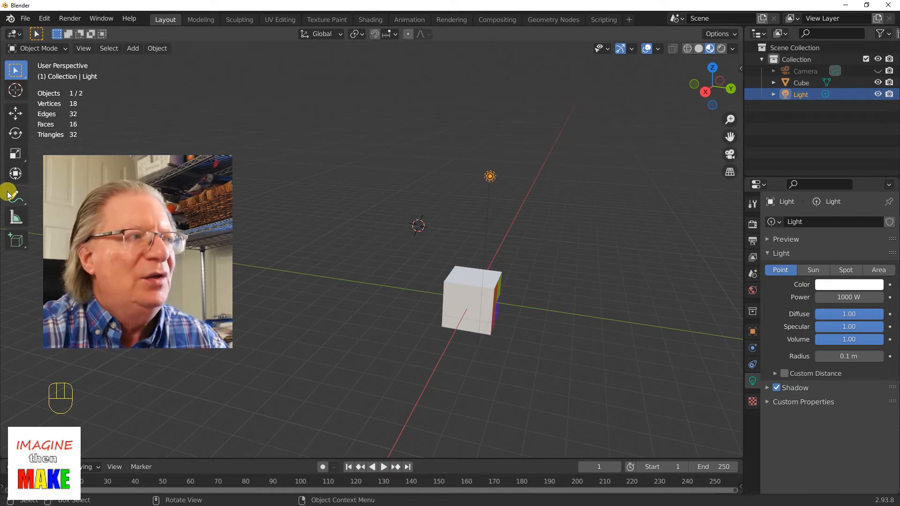
left_click(16, 114)
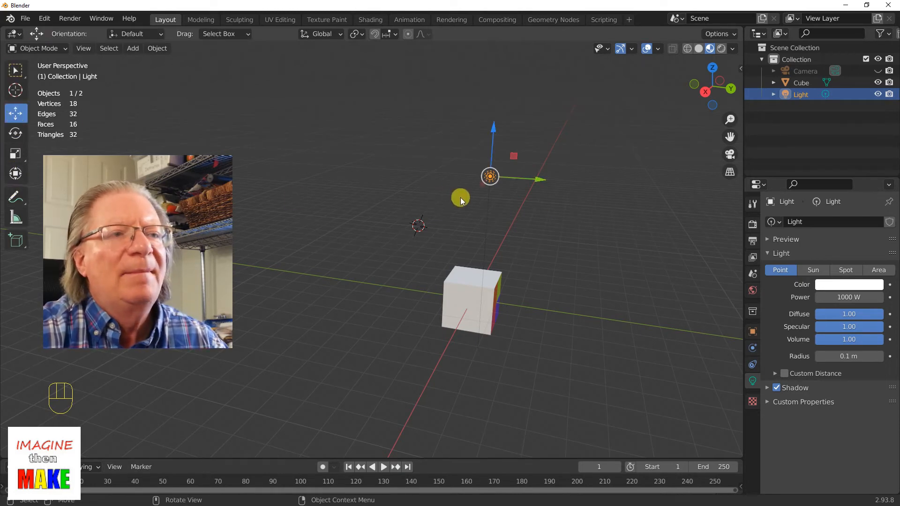
left_click_drag(541, 181, 660, 202)
left_click(12, 70)
Step: Lower the light along Z and shift it along negative X to near the cube's colored face, ending with the Select Box tool
middle_click_drag(613, 303, 546, 306)
middle_click_drag(638, 306, 464, 271, "shift")
scroll(457, 328, "up", 4)
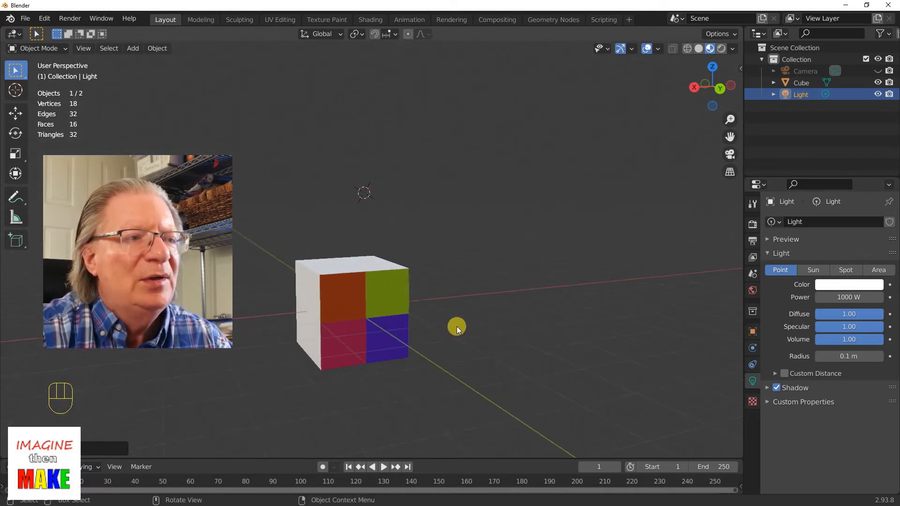
middle_click_drag(458, 325, 475, 288, "shift")
scroll(479, 281, "down", 5)
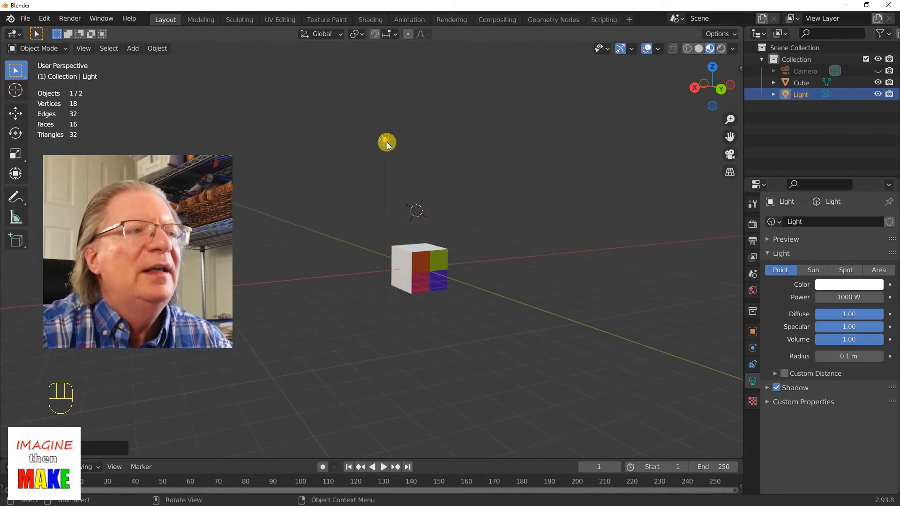
left_click(16, 113)
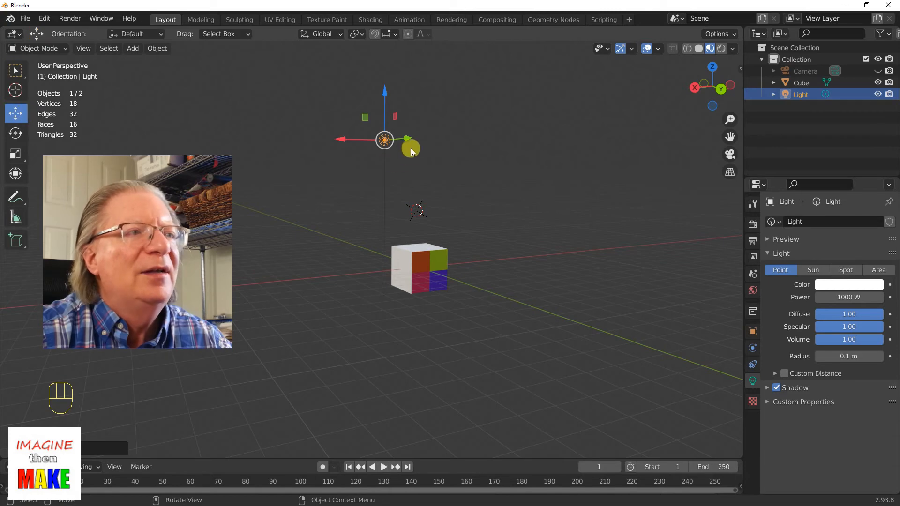
left_click_drag(384, 92, 378, 158)
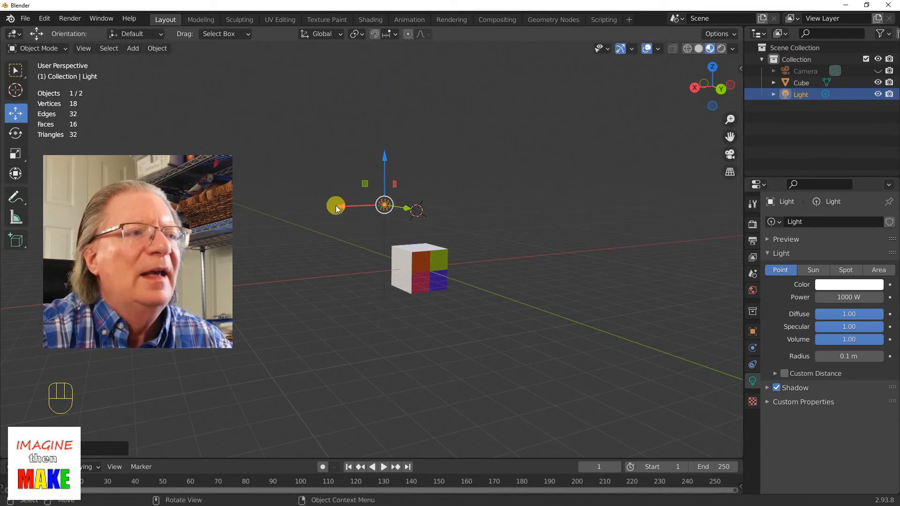
left_click_drag(344, 209, 403, 206)
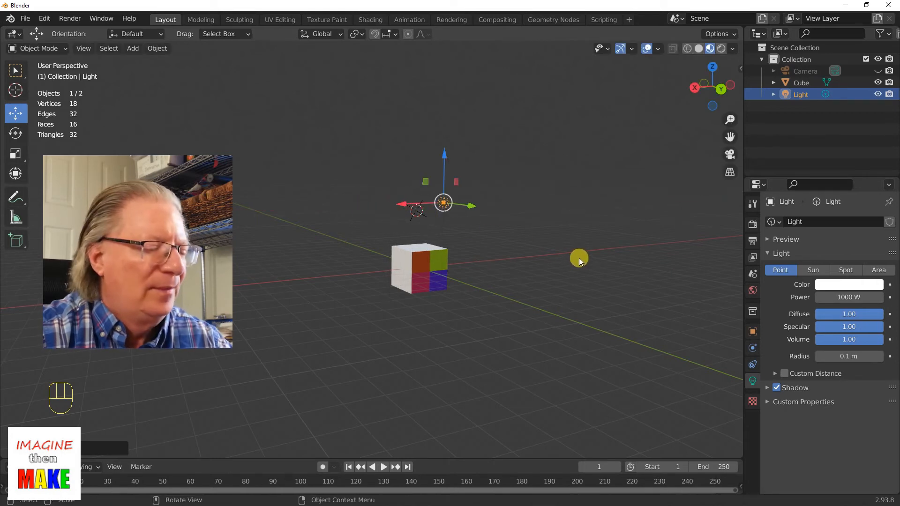
left_click(16, 70)
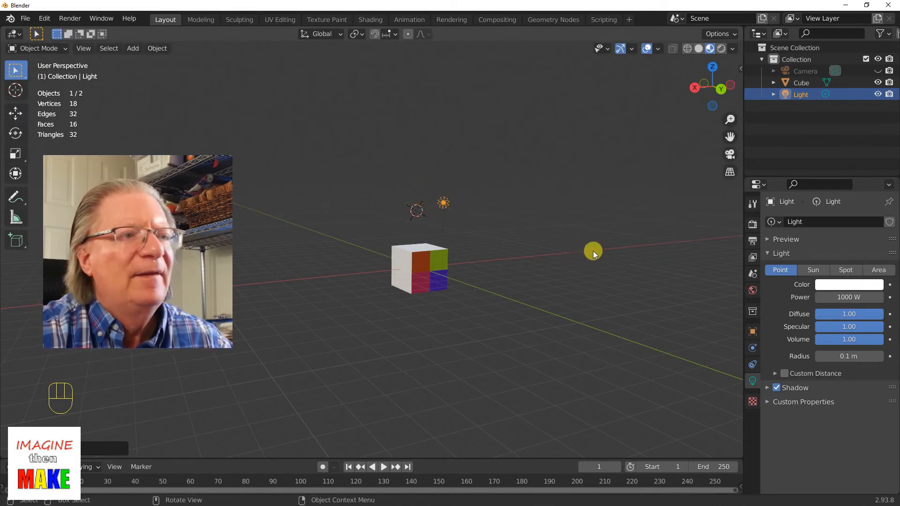
Step: Clear the selection and compare the colored face in Material Preview and Rendered viewport shading, ending in Rendered
left_click(606, 249)
middle_click_drag(606, 249, 621, 230)
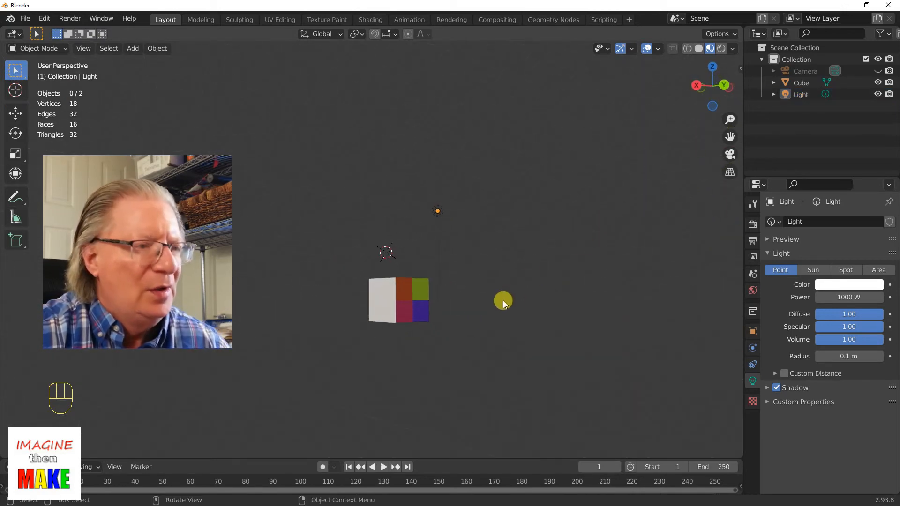
scroll(461, 330, "up", 3)
scroll(460, 330, "up", 2)
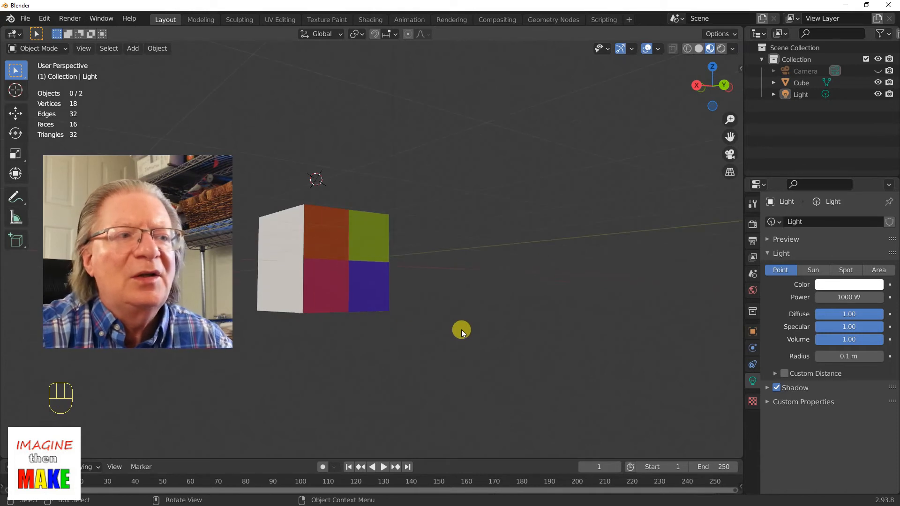
left_click(721, 49)
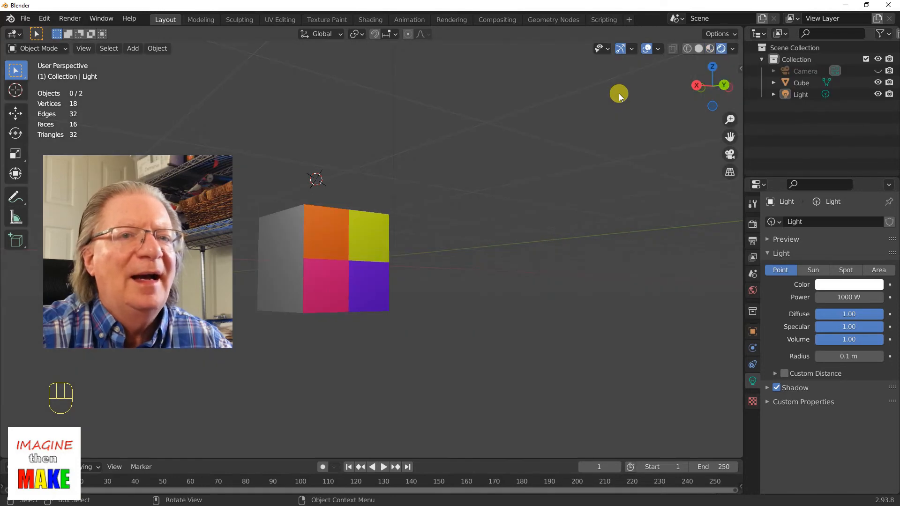
left_click(708, 48)
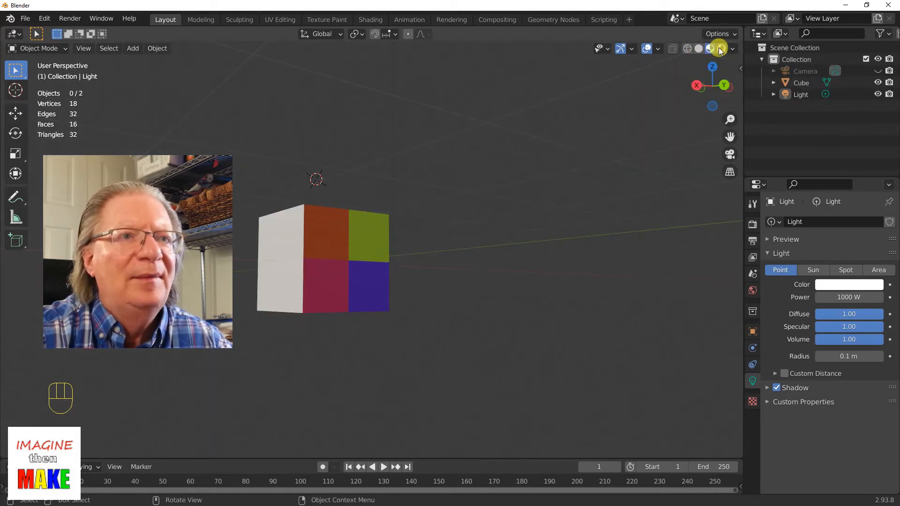
left_click(720, 48)
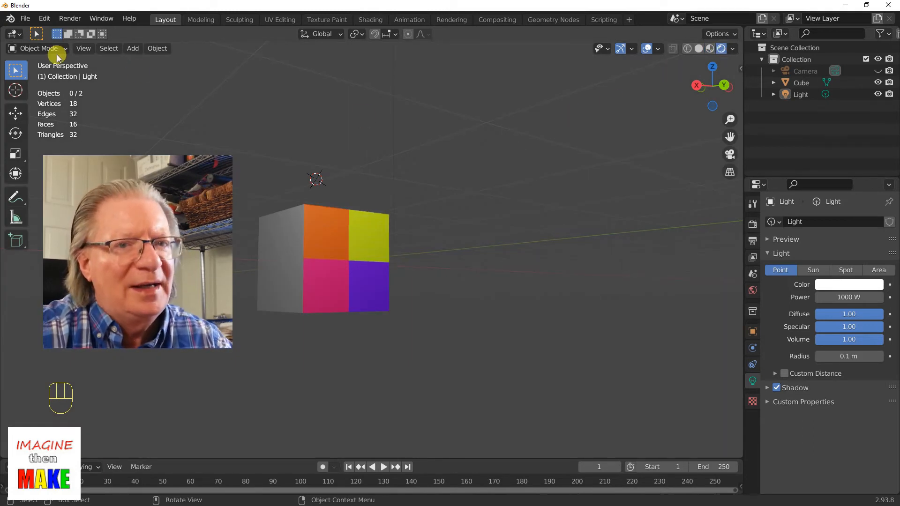
Step: Save the file as "2022-04-01 colored cube with loop cuts.blend" in the Documents\Blender folder
left_click(25, 18)
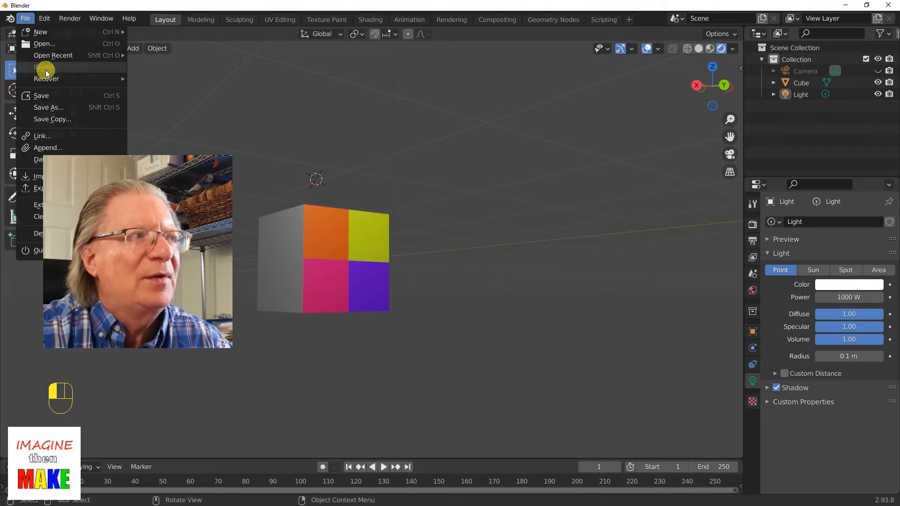
left_click(47, 94)
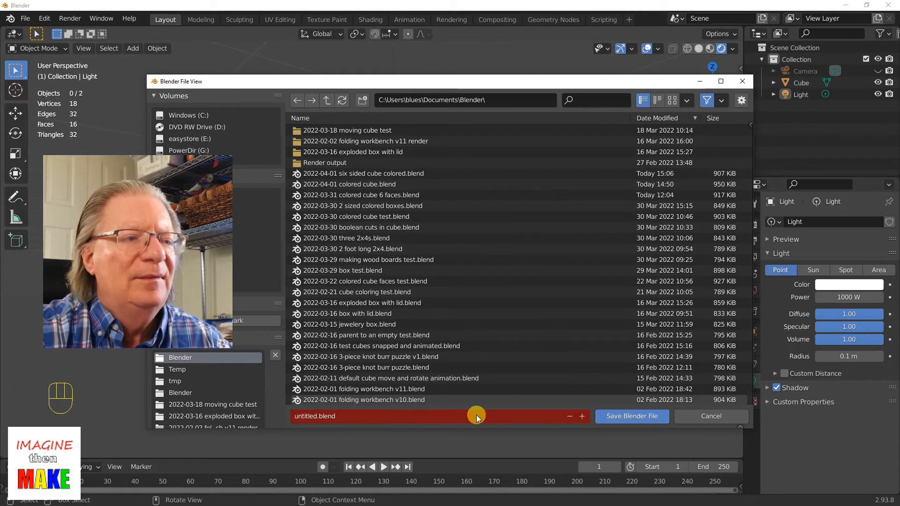
left_click(382, 418)
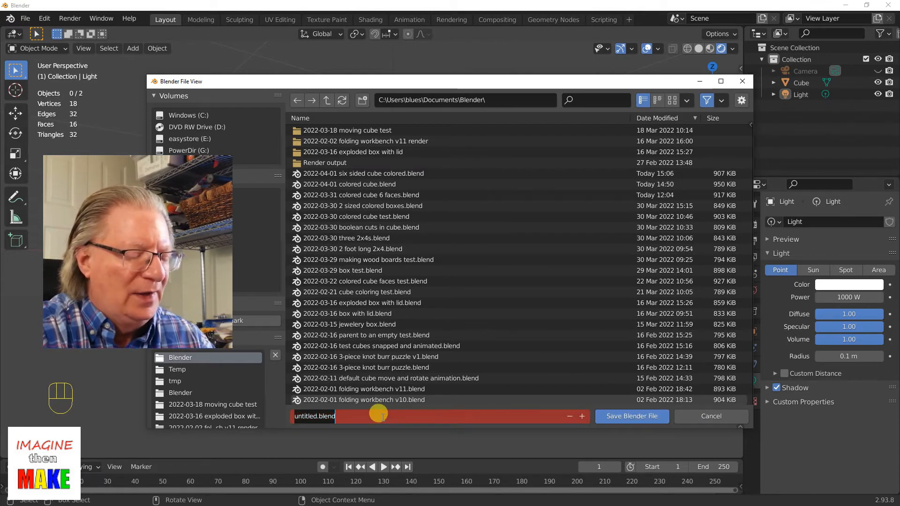
type("2022-04-01 colored cube with lo")
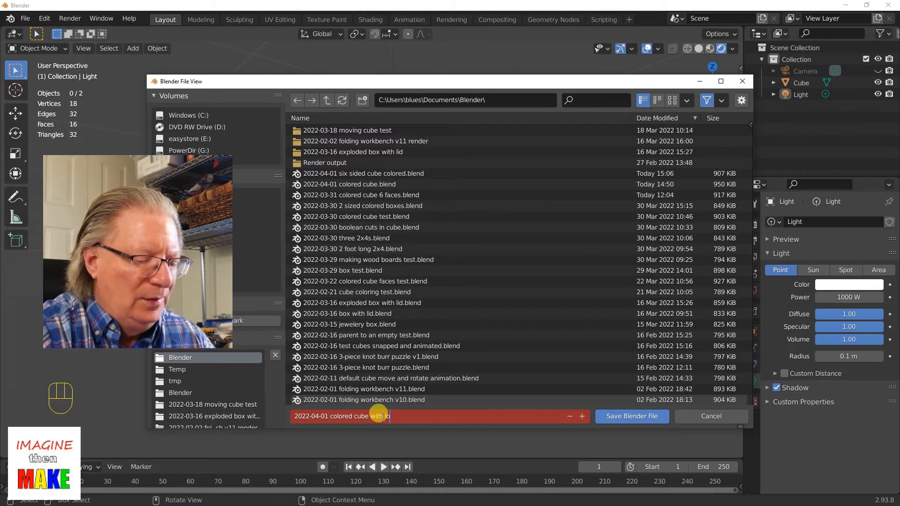
type("s")
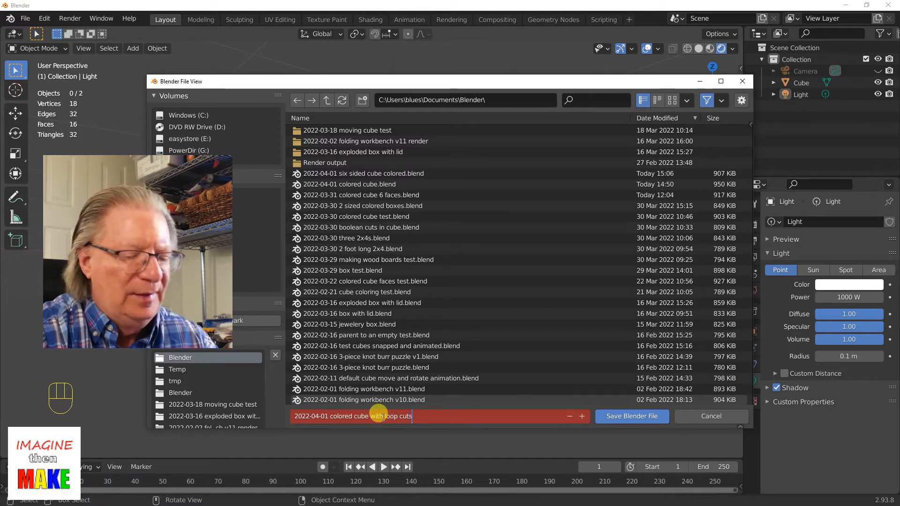
key("Return")
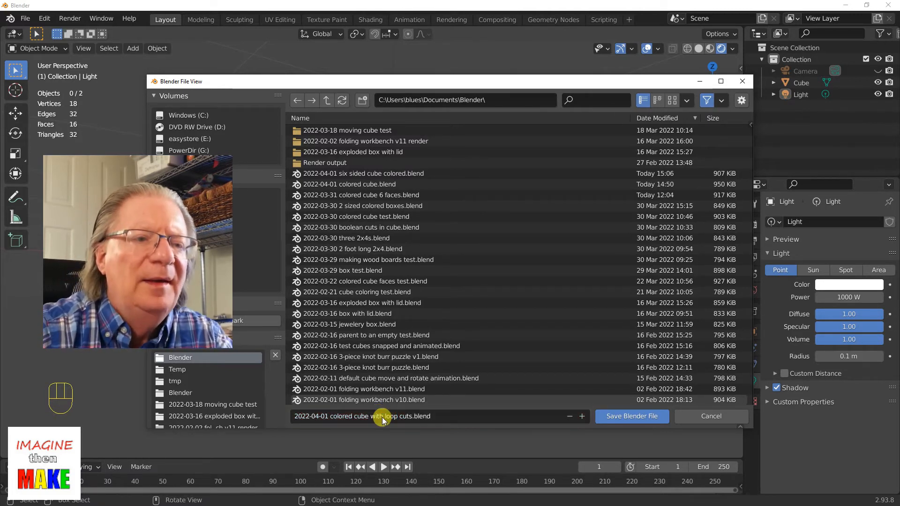
left_click(624, 416)
Step: Select the light and move it slightly along the positive Y axis in Rendered shading
middle_click_drag(526, 173, 530, 198)
scroll(437, 221, "up", 3)
scroll(437, 222, "down", 3)
middle_click_drag(440, 205, 471, 313, "shift")
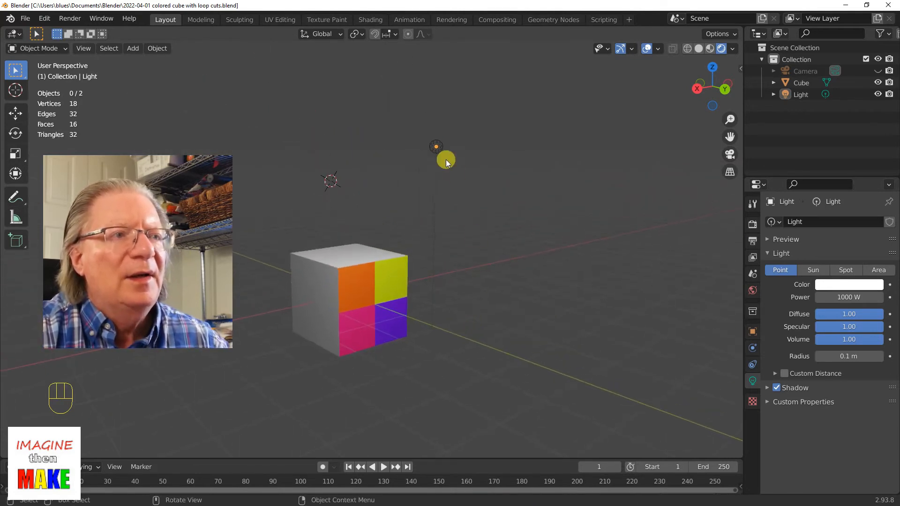
left_click(812, 94)
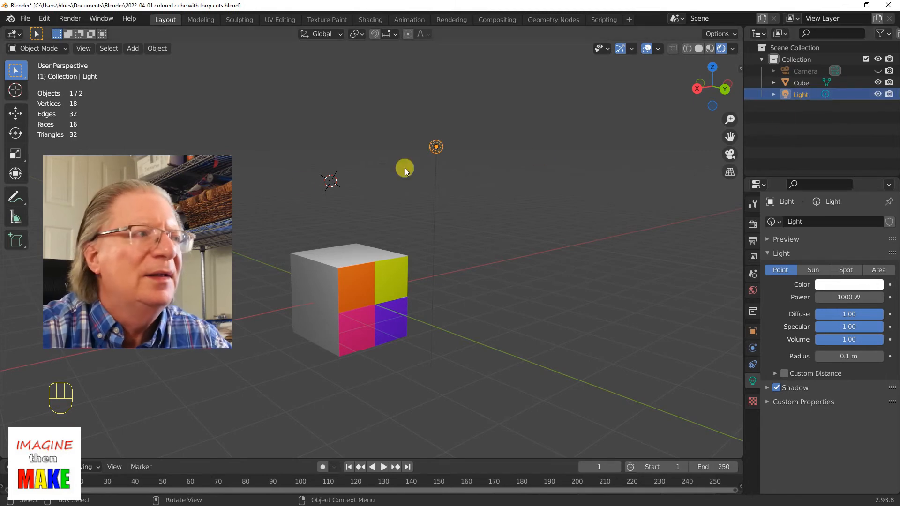
left_click(16, 113)
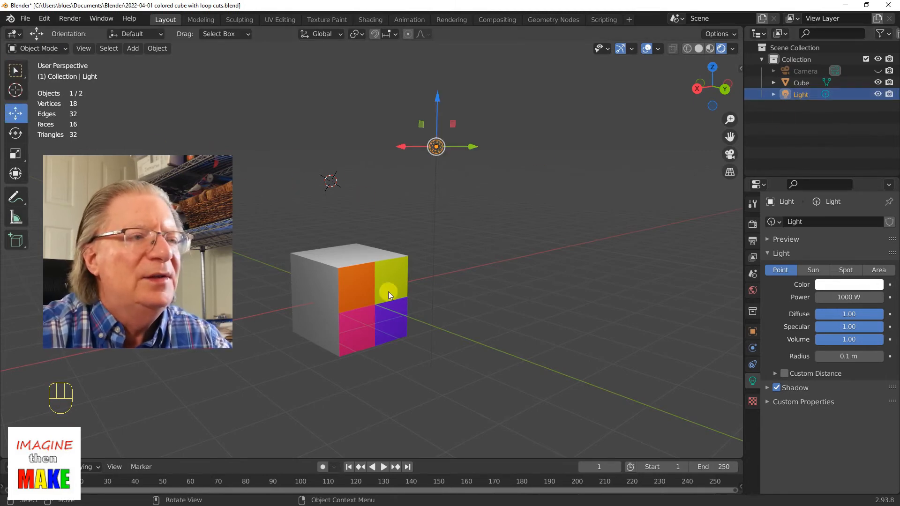
scroll(426, 311, "up", 2)
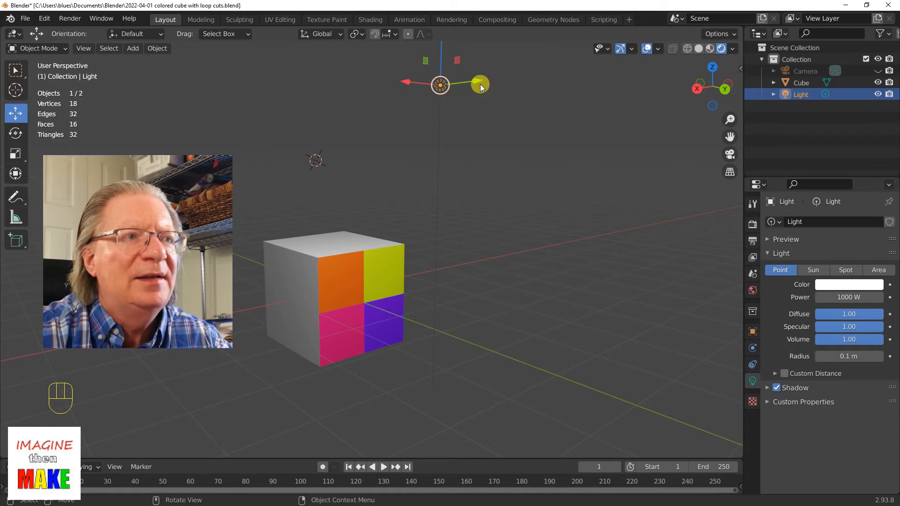
left_click_drag(479, 81, 491, 108)
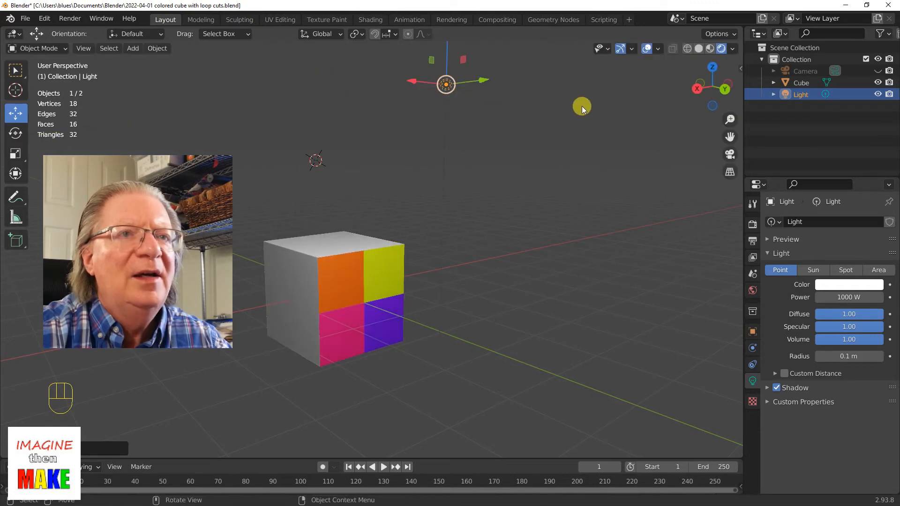
Step: Move the light along negative Y, first in Material Preview and again in Rendered shading, ending in Material Preview
left_click(710, 49)
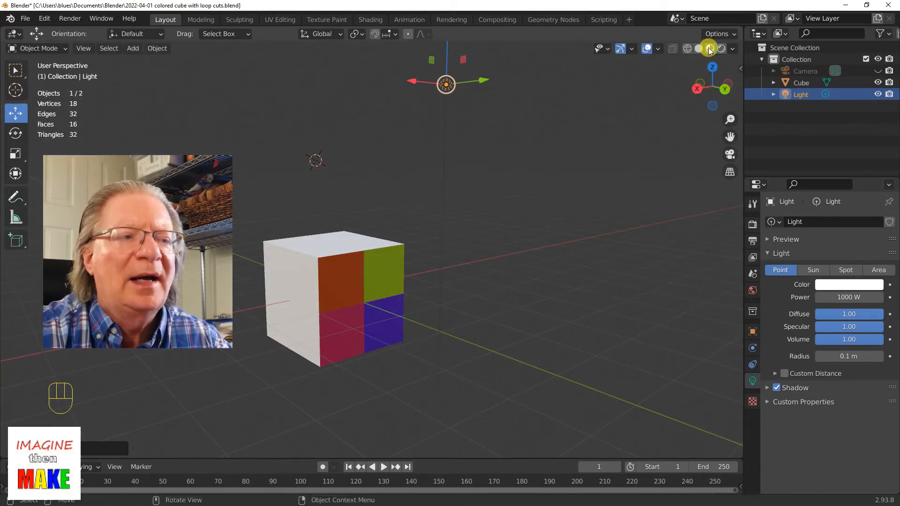
mouse_move(479, 80)
left_mouse_down()
mouse_move(264, 86)
mouse_move(459, 104)
left_mouse_up()
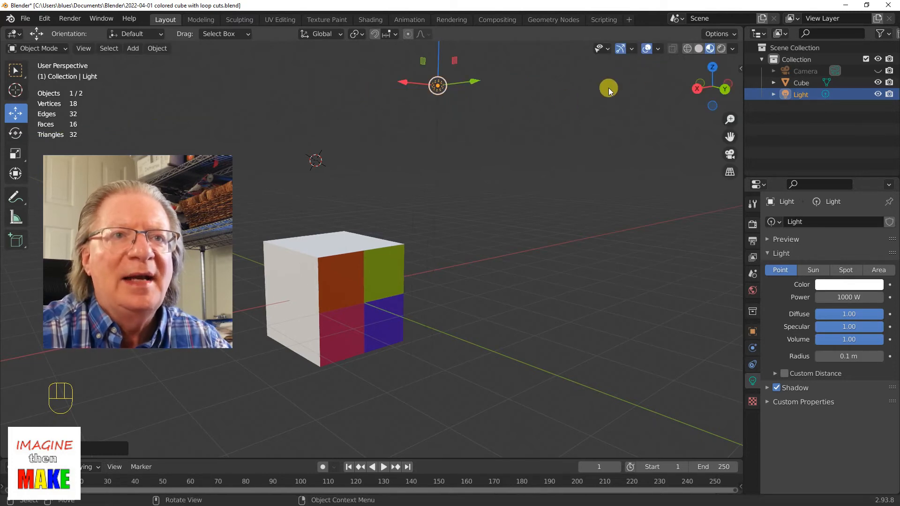
left_click(723, 48)
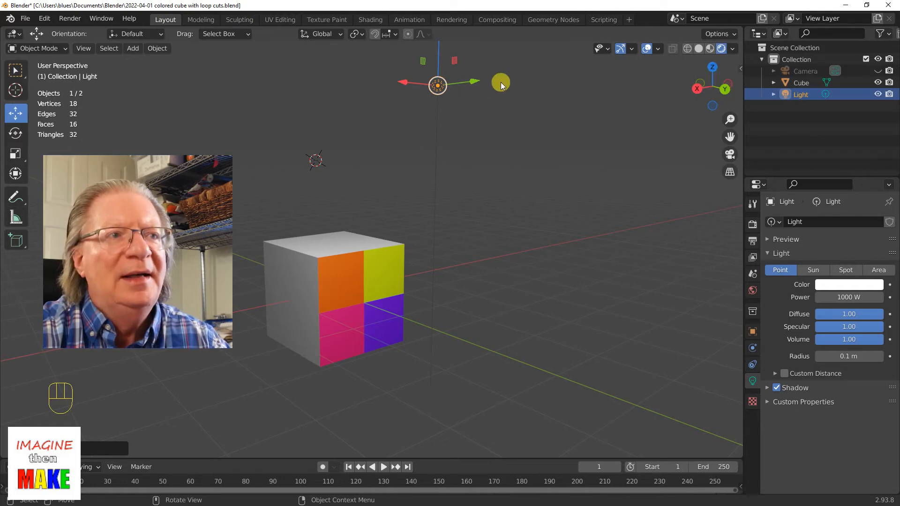
mouse_move(472, 85)
left_mouse_down()
mouse_move(279, 81)
mouse_move(430, 82)
mouse_move(449, 92)
left_mouse_up()
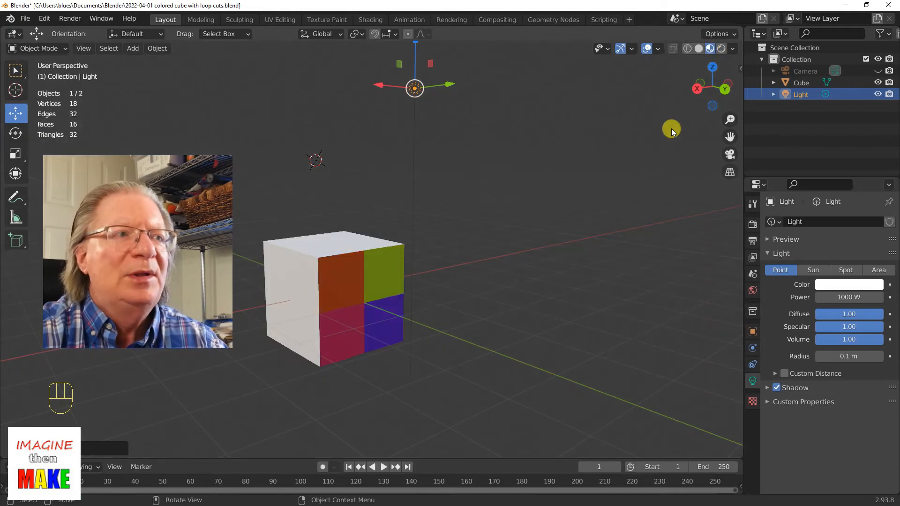
Step: Return to the Select Box tool and deselect everything
key("w")
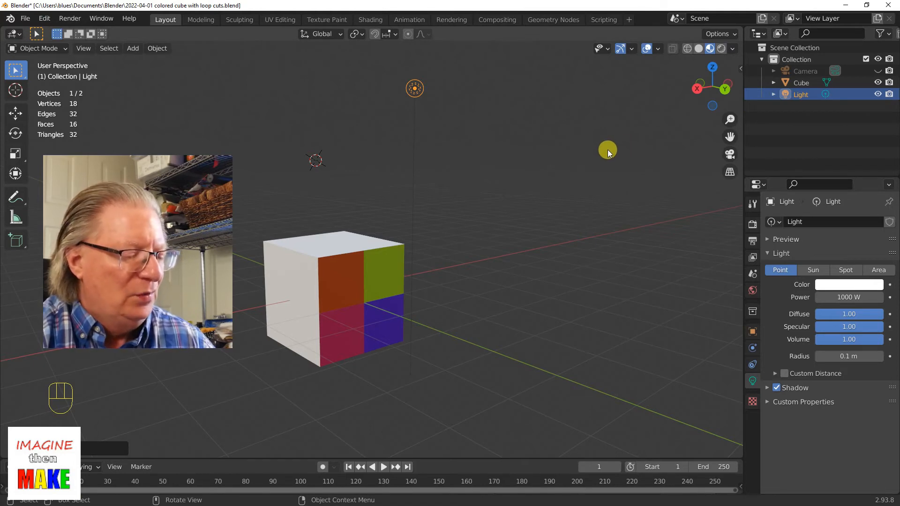
key("a")
key("a")
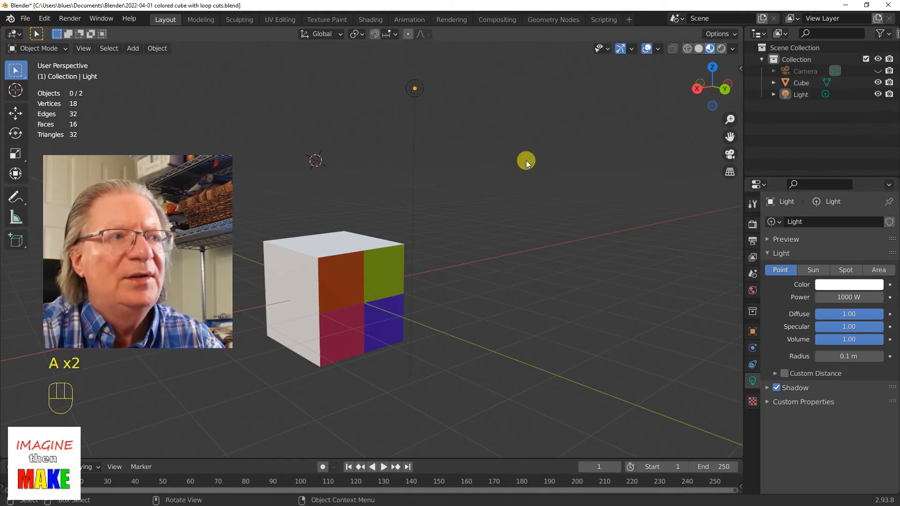
left_click(788, 139)
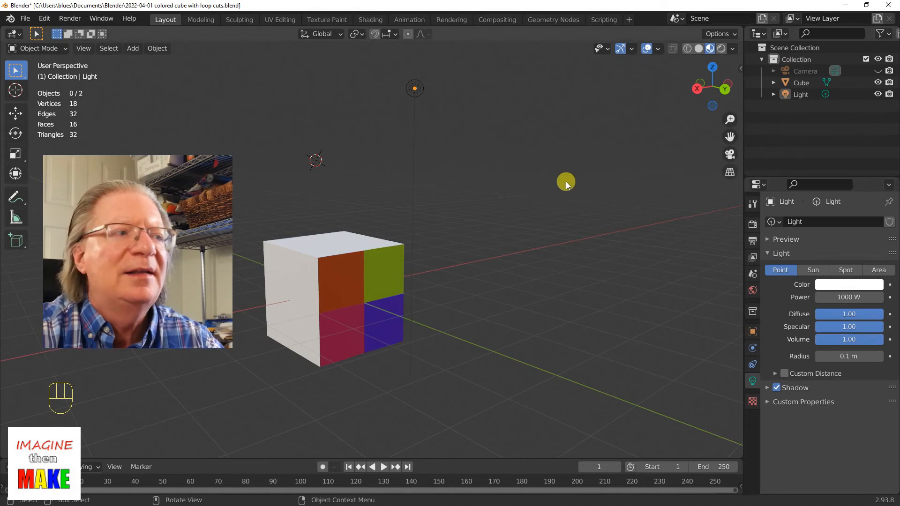
Step: Turn the view to the cube's plain side facing positive X and align it to Right Orthographic
middle_click_drag(490, 220, 559, 244)
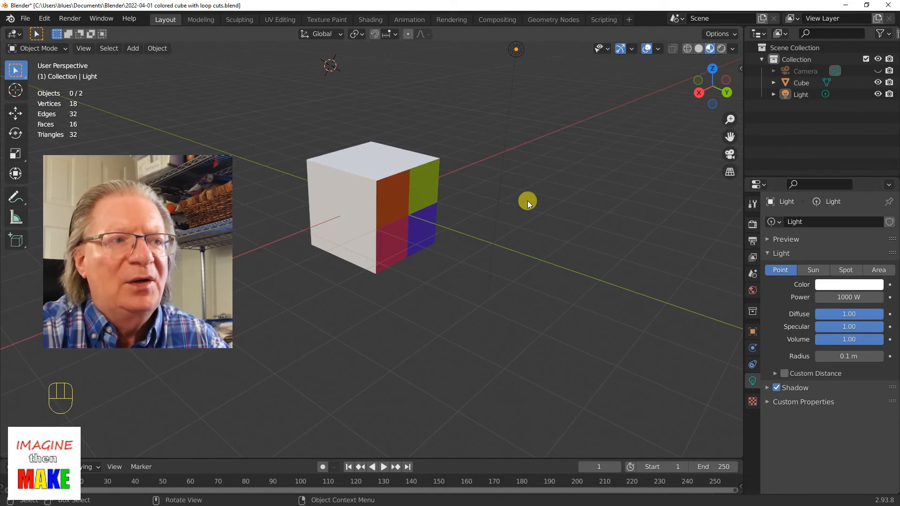
middle_click_drag(508, 189, 510, 195)
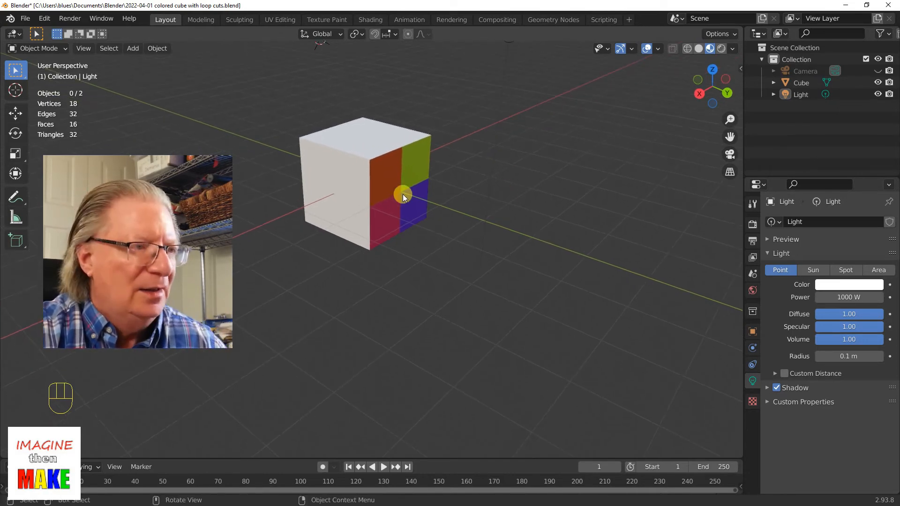
middle_click_drag(396, 196, 413, 210)
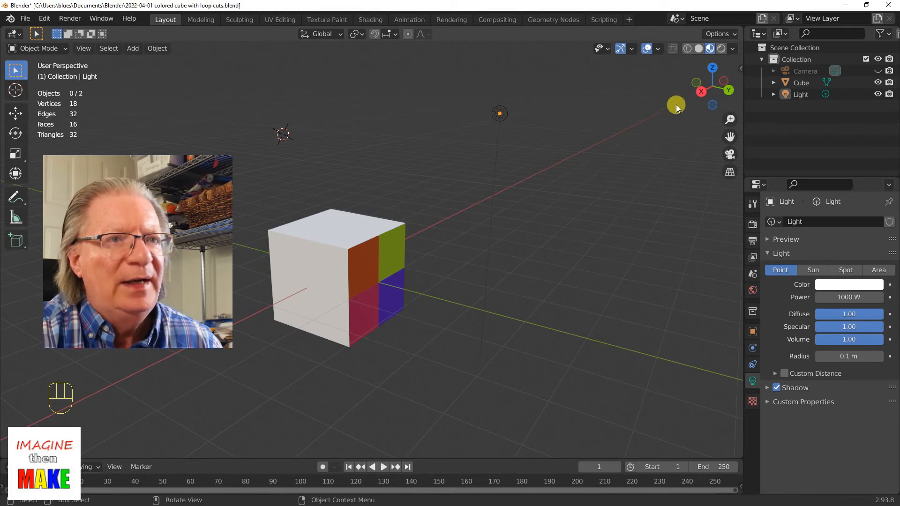
left_click_drag(702, 92, 521, 161)
middle_click_drag(277, 275, 488, 237, "shift")
scroll(416, 271, "up", 3)
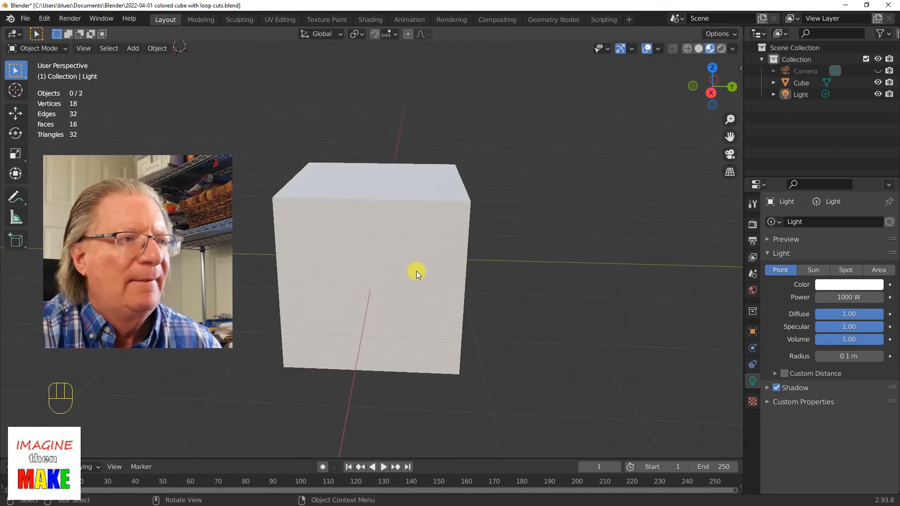
middle_click_drag(416, 272, 455, 253, "shift")
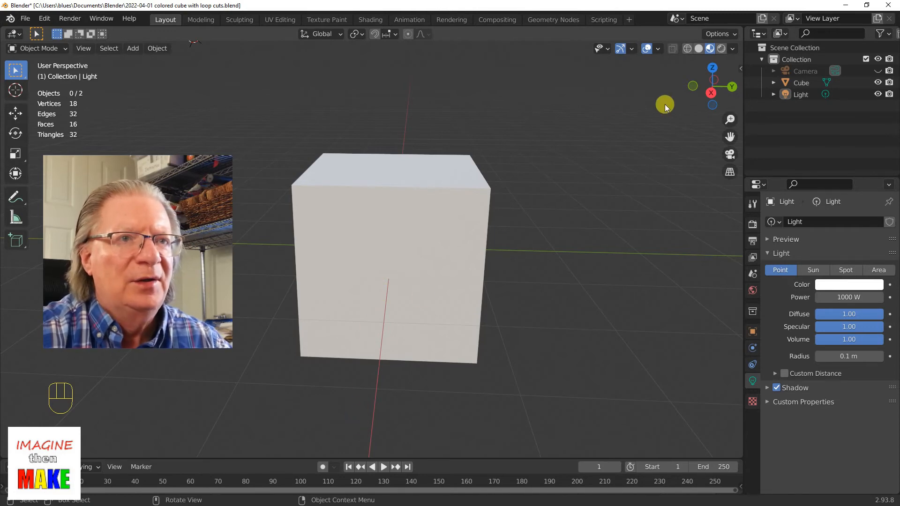
left_click(711, 94)
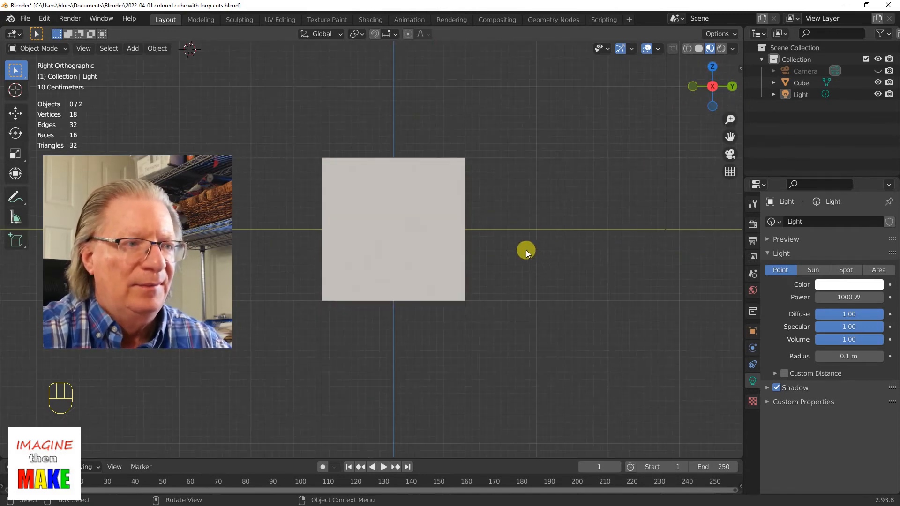
Step: Box-select the cube and set the light's color to bright green
left_click_drag(267, 133, 573, 400)
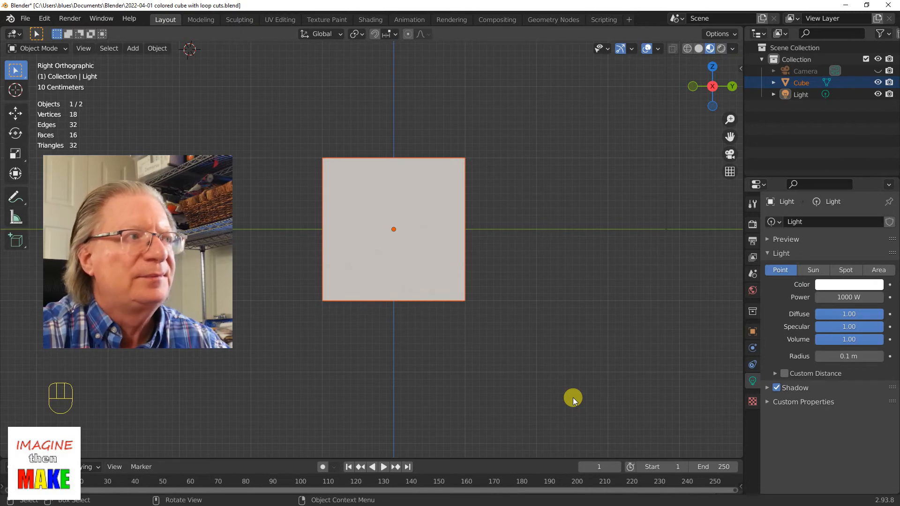
left_click(844, 285)
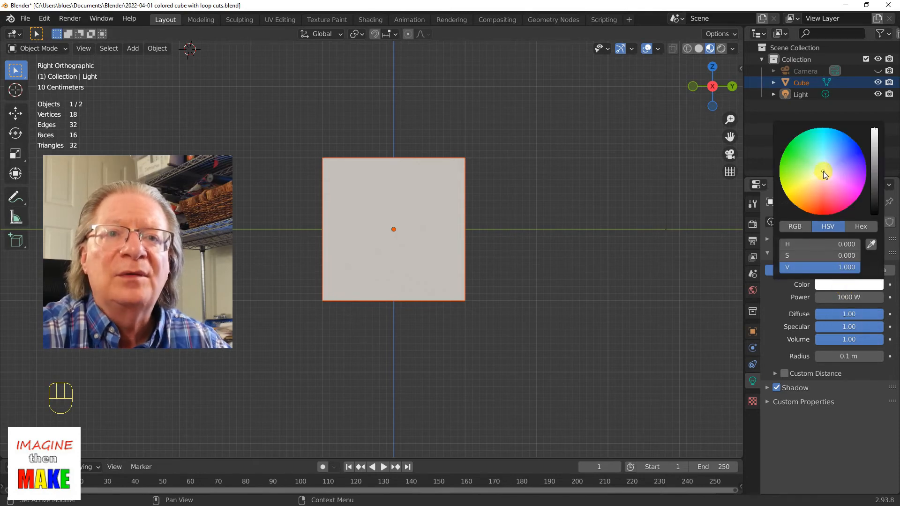
left_click_drag(823, 171, 781, 161)
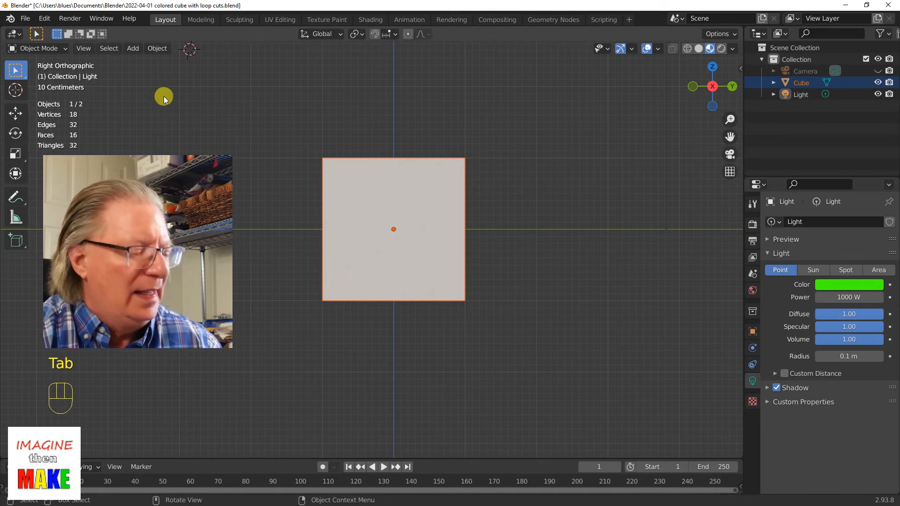
Step: Select only the cube, leaving the light deselected, and enter Edit Mode on it
left_click(540, 192)
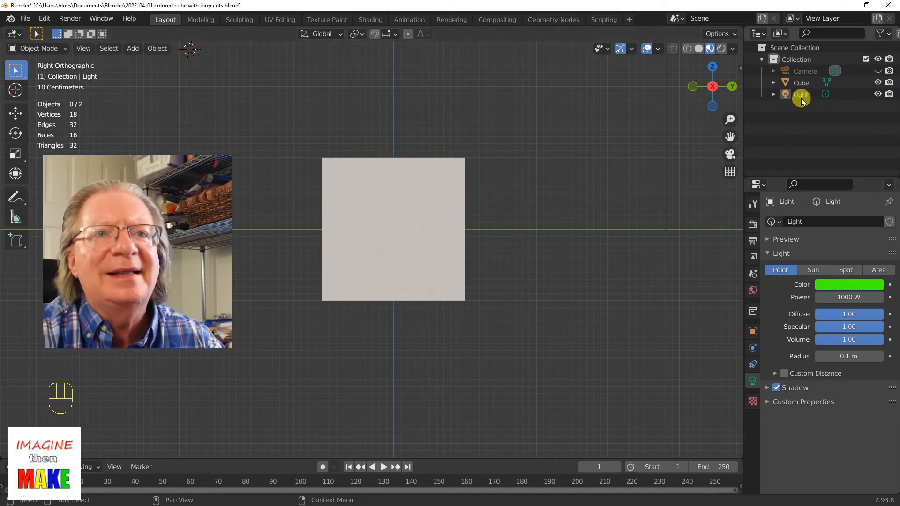
left_click(800, 83)
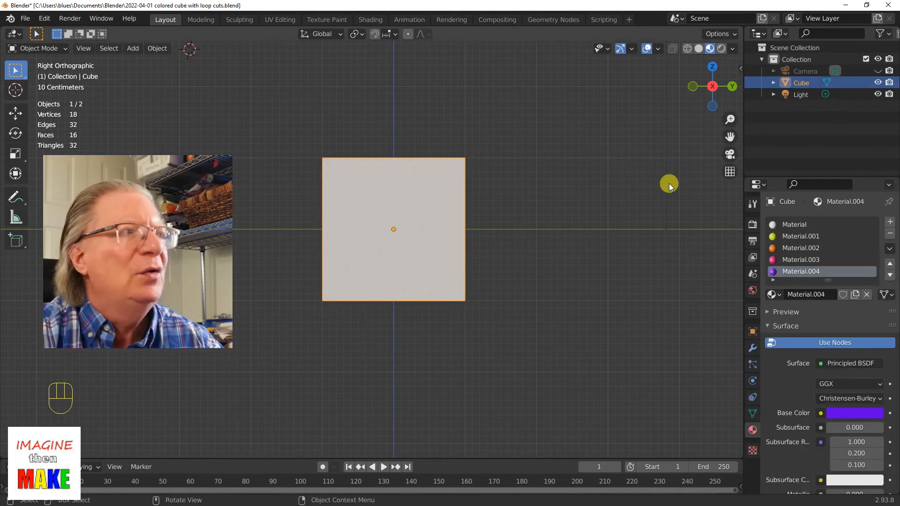
key("Tab")
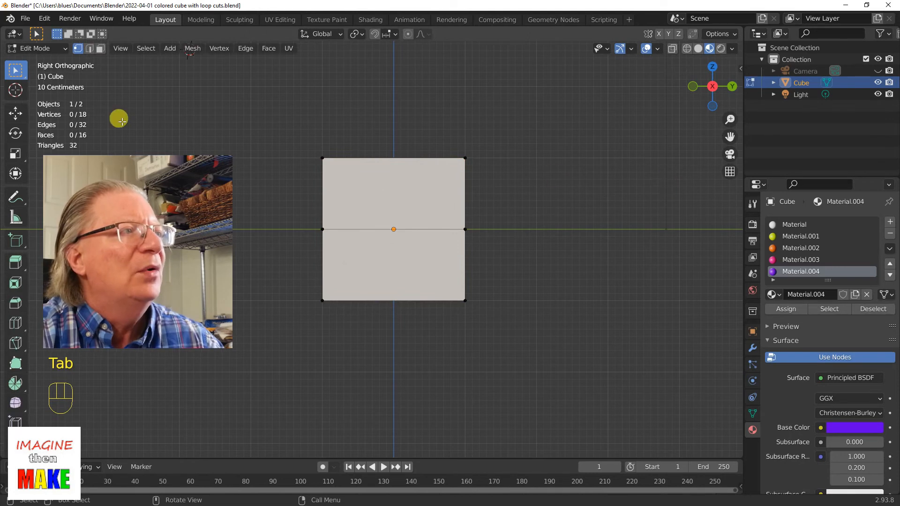
middle_click_drag(492, 171, 422, 186)
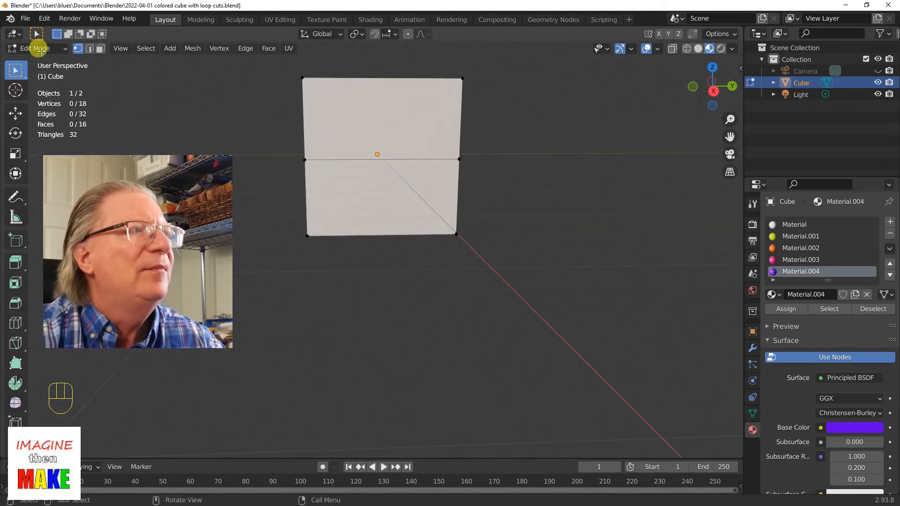
middle_click_drag(450, 179, 471, 314)
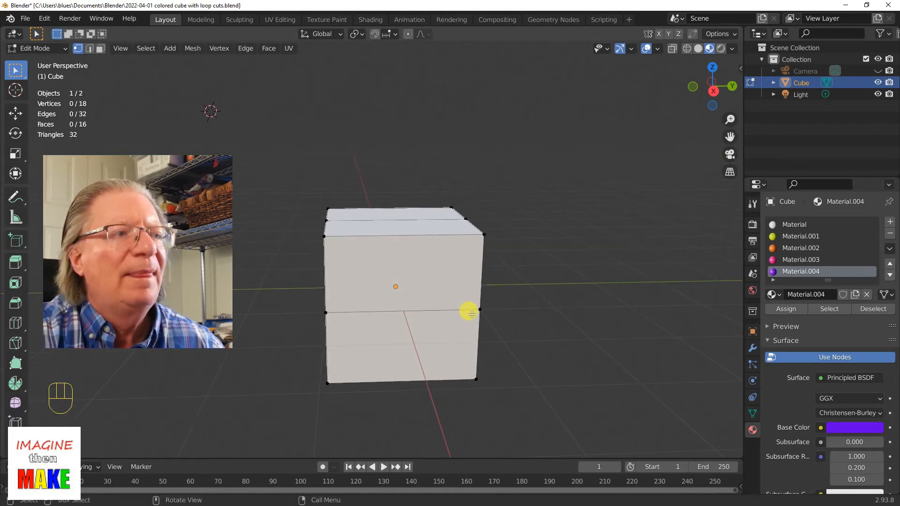
mouse_move(442, 278)
middle_mouse_down()
mouse_move(469, 282)
mouse_move(443, 279)
middle_mouse_up()
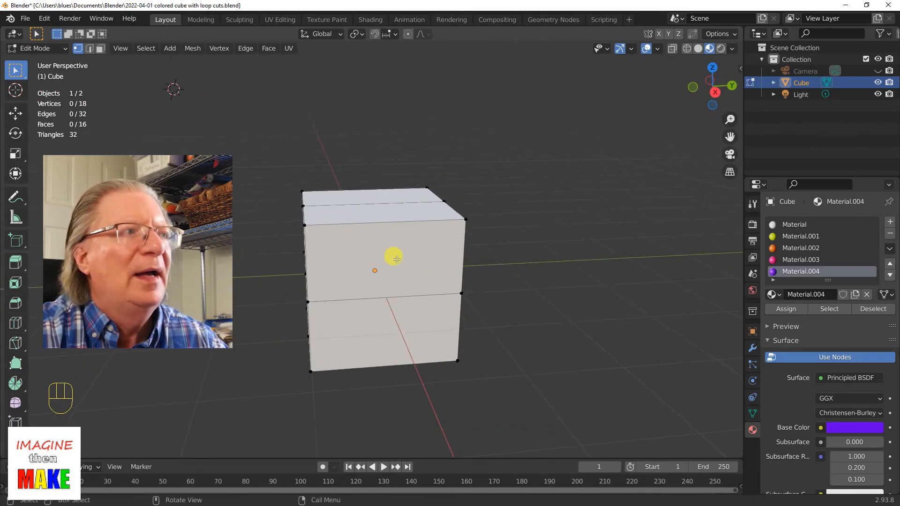
Step: In the navigation preferences, make sure Orbit Around Selection and Zoom to Mouse Position are enabled, and save the preferences
left_click(49, 19)
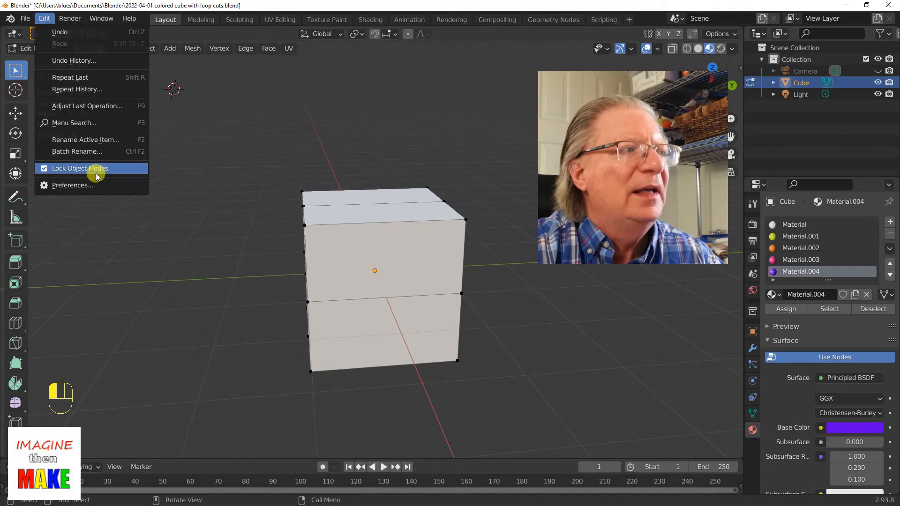
left_click(95, 185)
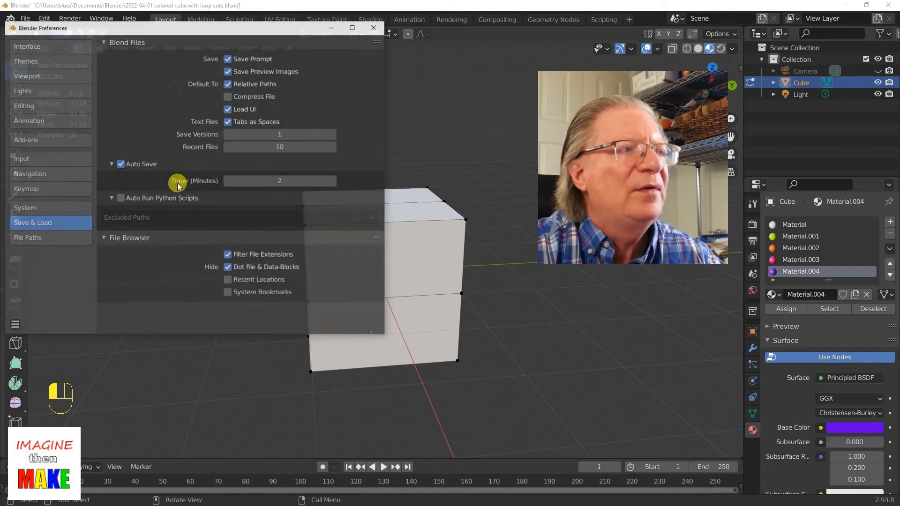
left_click(41, 77)
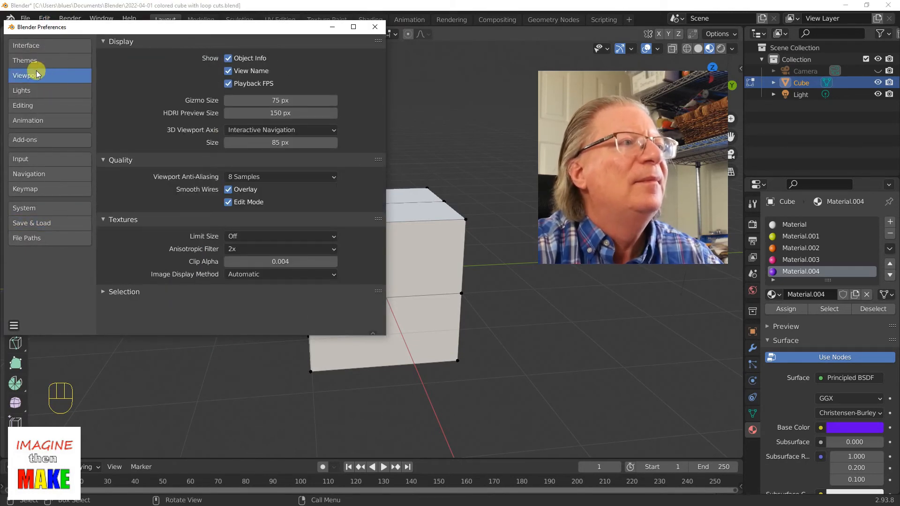
left_click(34, 65)
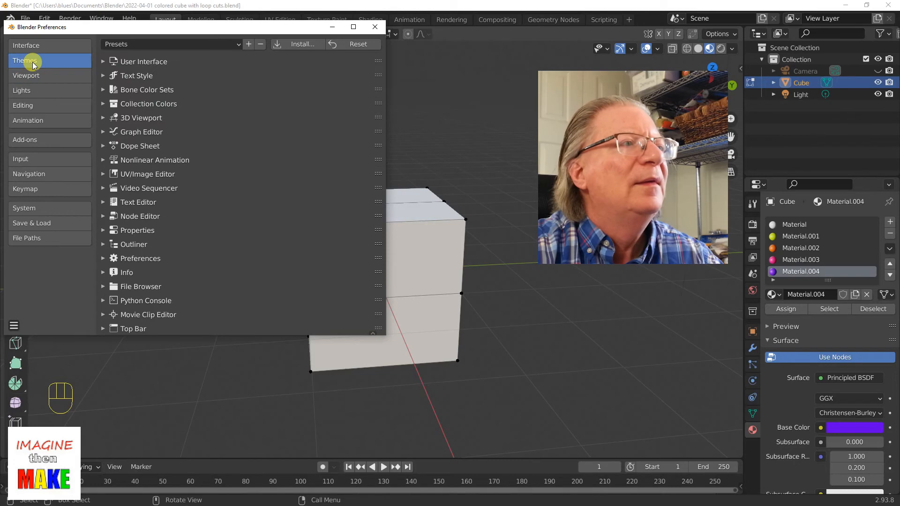
left_click(137, 117)
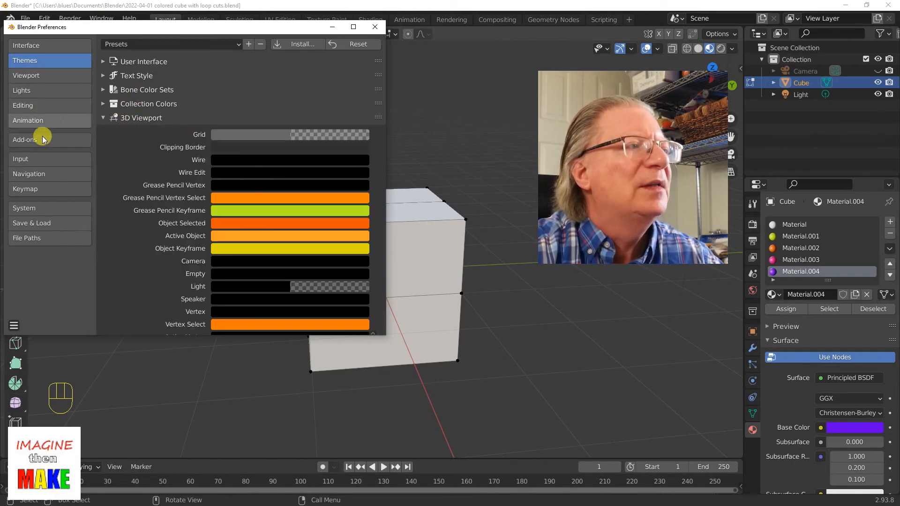
left_click(49, 175)
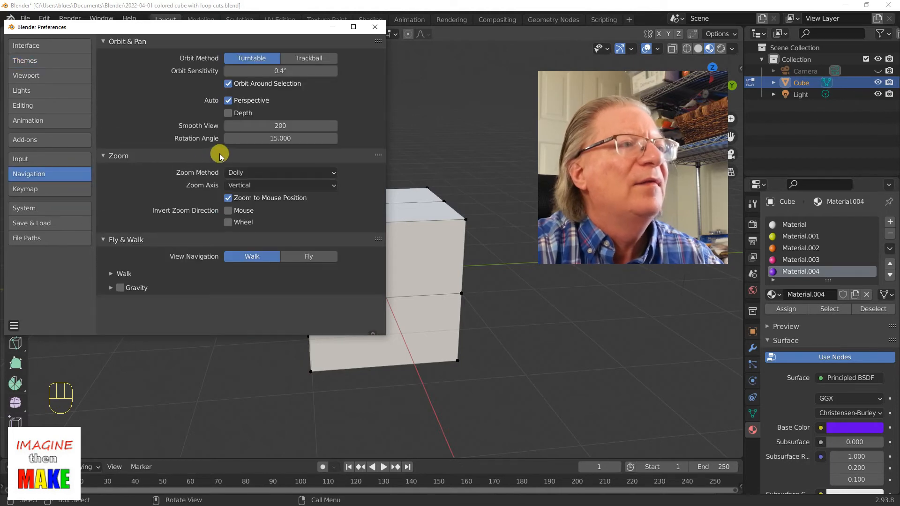
left_click(229, 83)
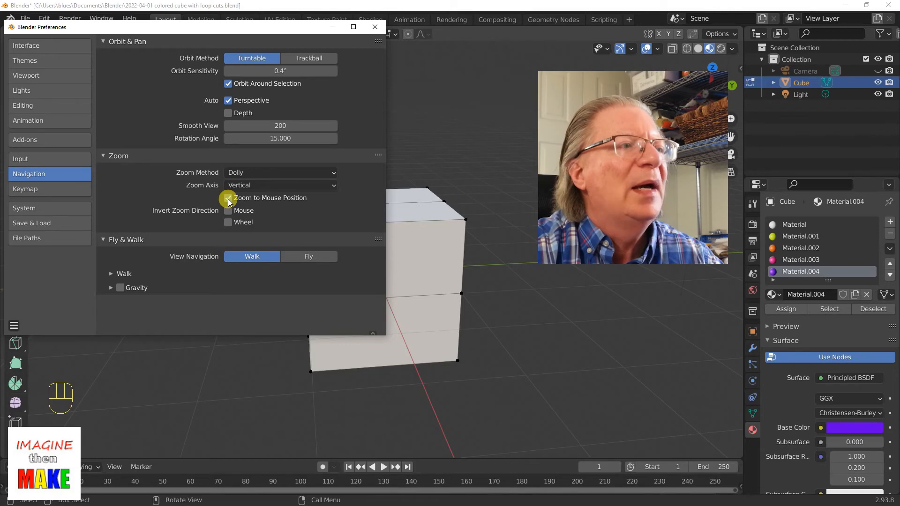
left_click(14, 325)
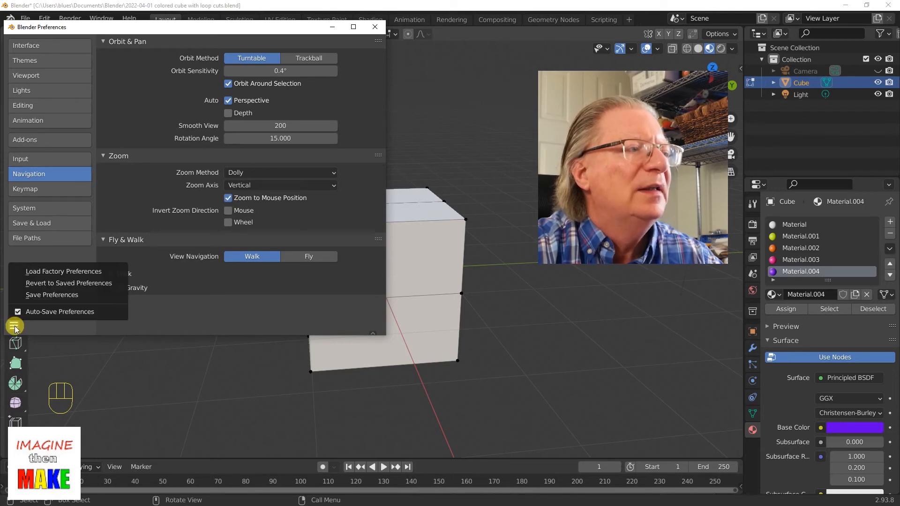
left_click(44, 295)
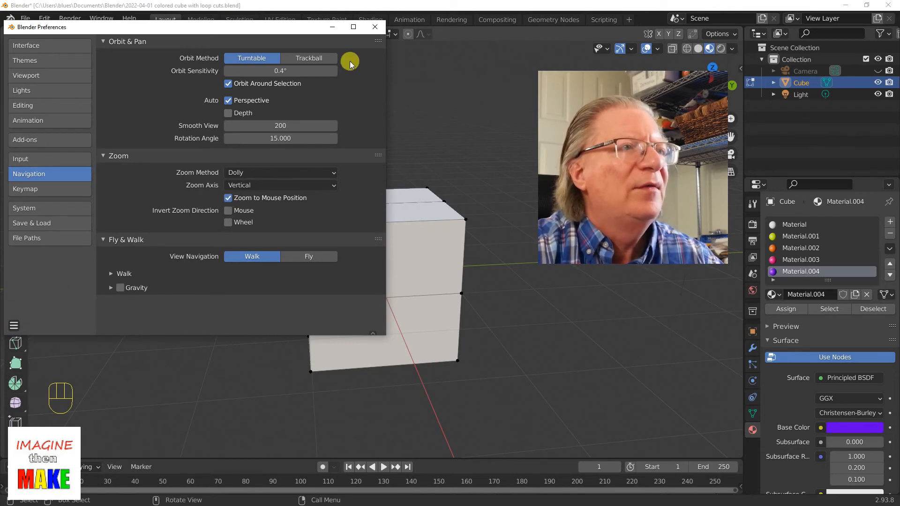
left_click(375, 26)
Step: Zoom in and out over the cube and over empty space to test zooming to the mouse position
scroll(377, 306, "up", 10)
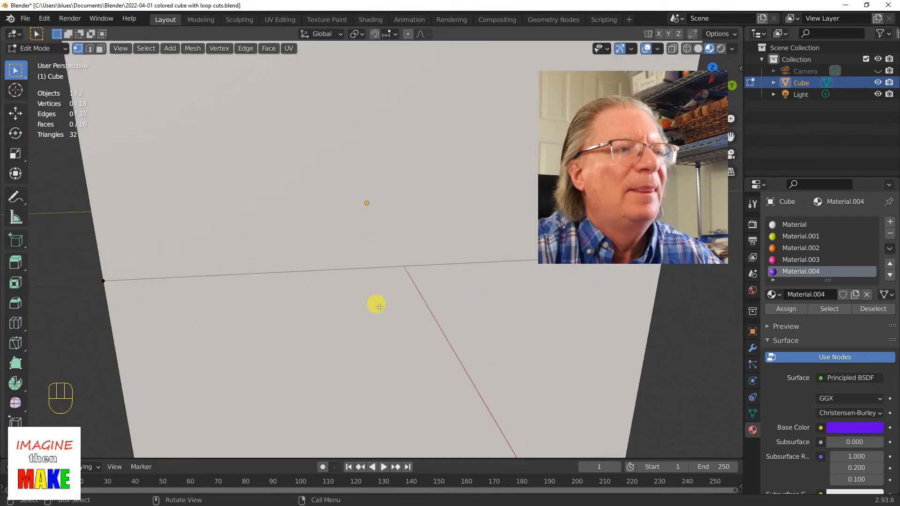
scroll(377, 306, "down", 6)
scroll(691, 291, "up", 5)
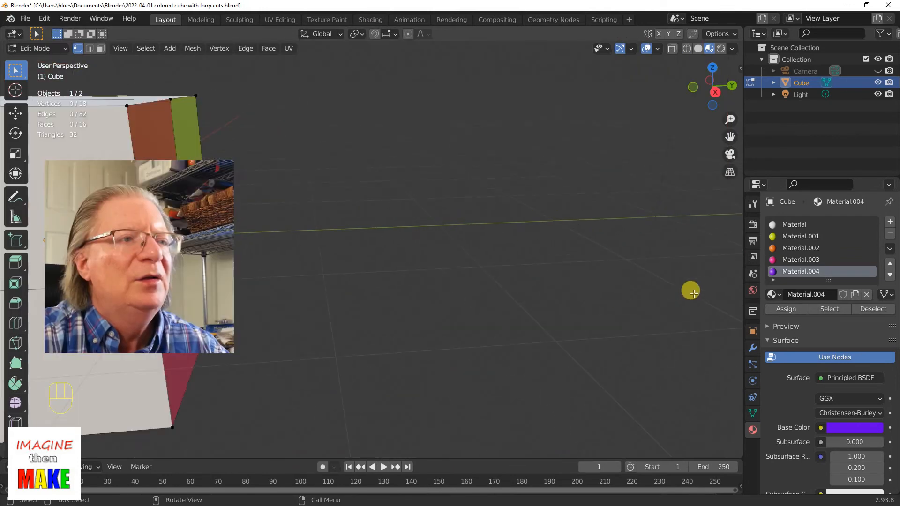
scroll(693, 292, "down", 6)
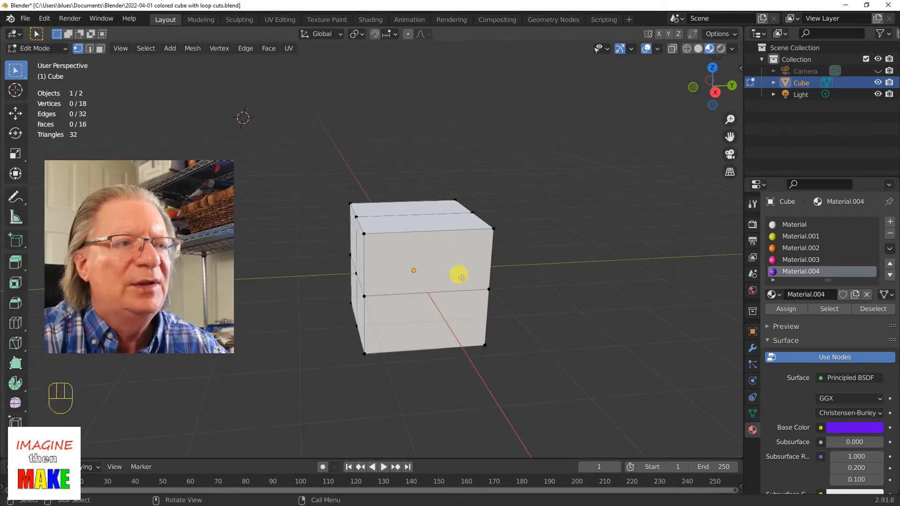
mouse_move(413, 263)
middle_mouse_down()
mouse_move(342, 263)
mouse_move(464, 269)
mouse_move(416, 272)
middle_mouse_up()
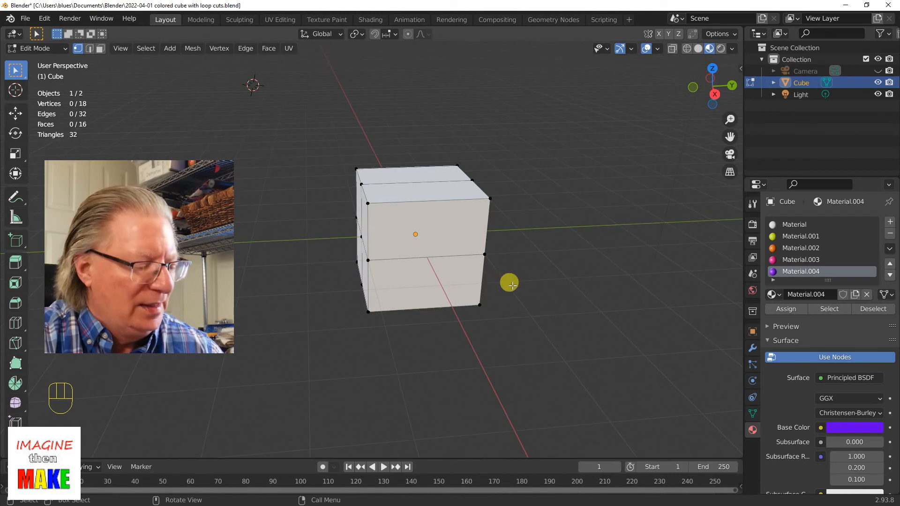
middle_click_drag(523, 283, 518, 300, "shift")
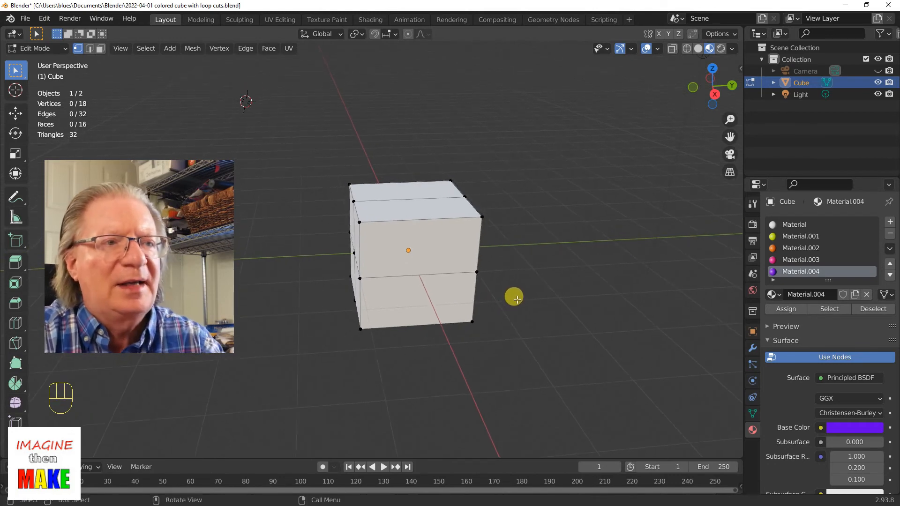
Step: Box-select the cube's positive X side in Right Orthographic view and set the first material's base color to green, hue 0.336
left_click(715, 97)
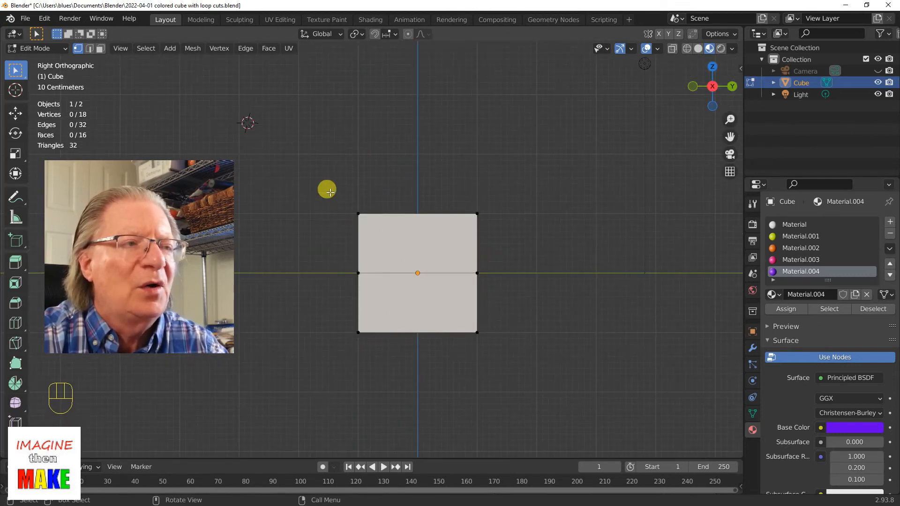
left_click_drag(330, 192, 542, 355)
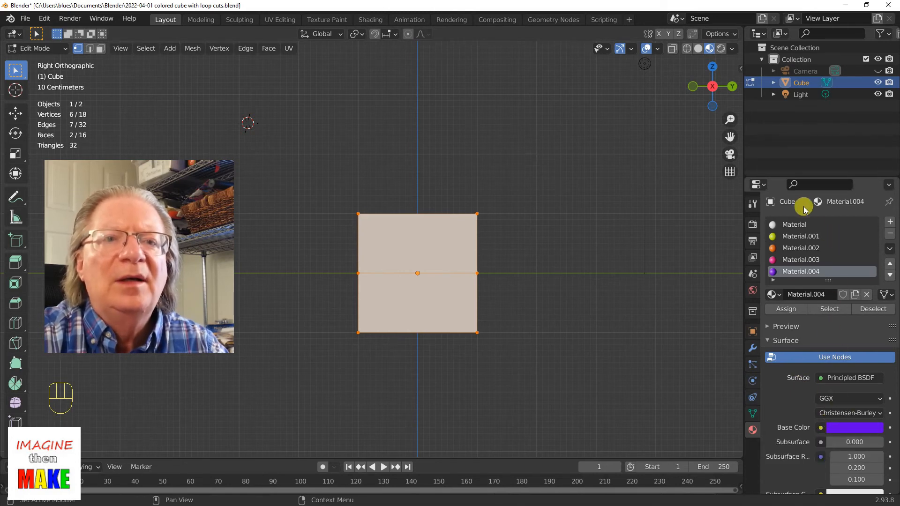
left_click(797, 226)
left_click(841, 433)
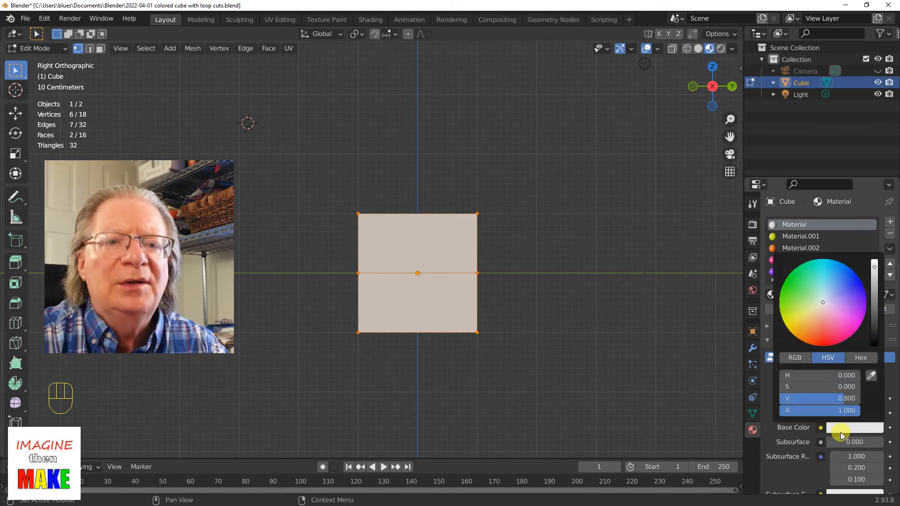
left_click_drag(823, 302, 796, 301)
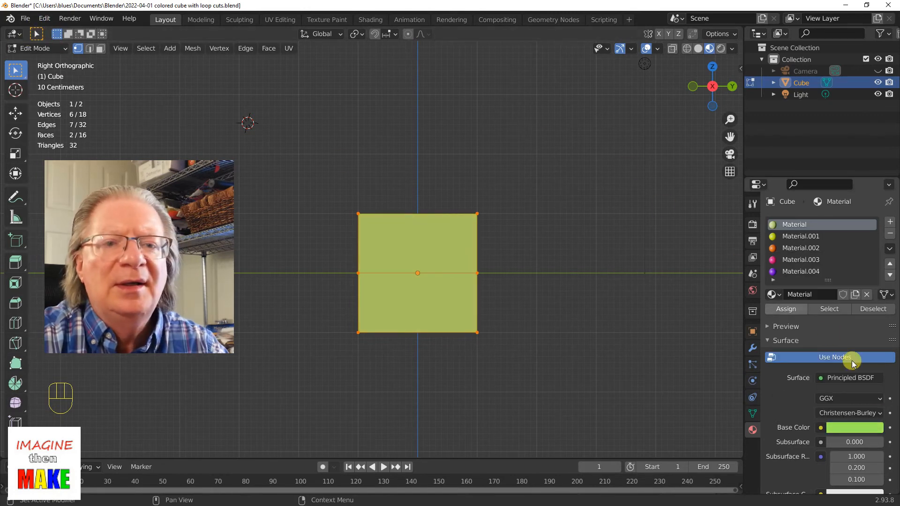
left_click(866, 427)
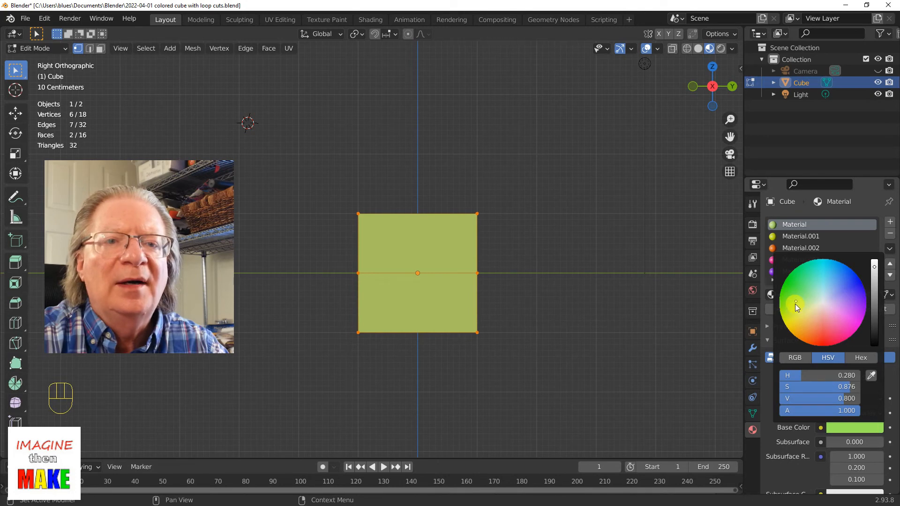
left_click_drag(795, 303, 797, 278)
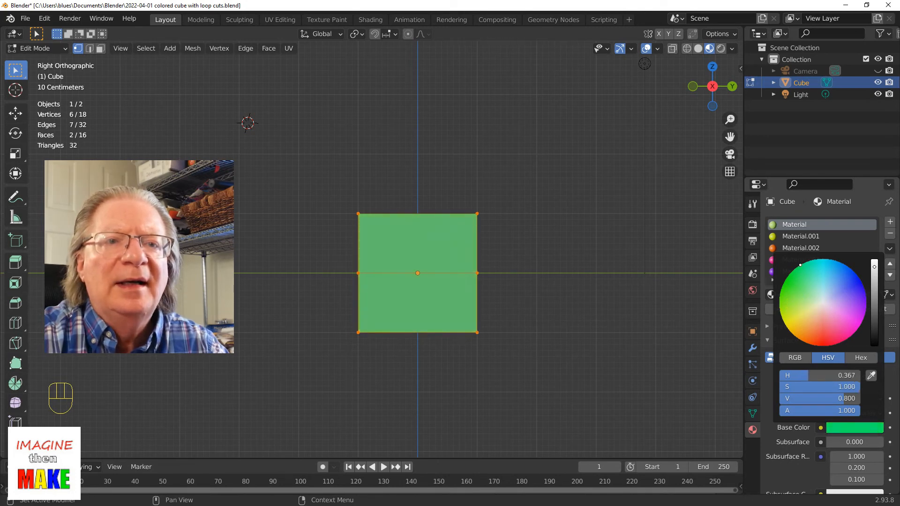
left_click_drag(798, 266, 782, 285)
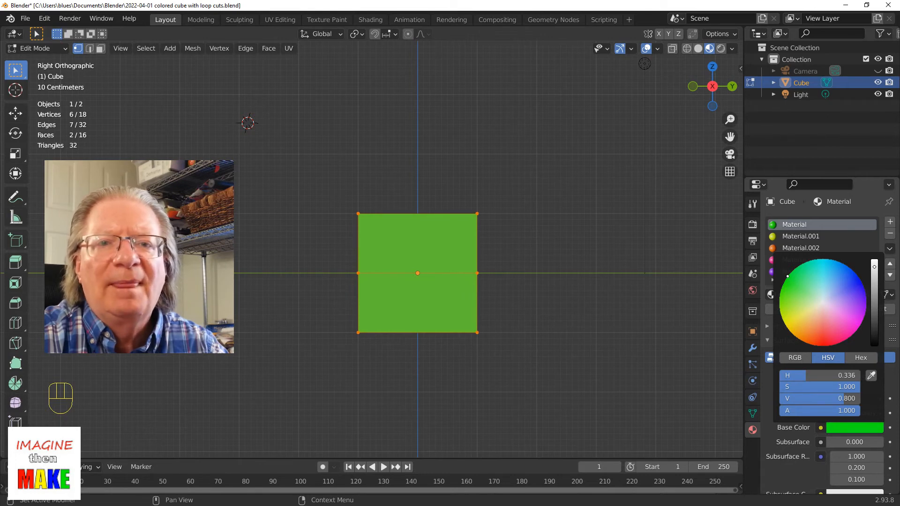
Step: Change the base color of the first material to a saturated deep blue
left_click_drag(788, 276, 852, 273)
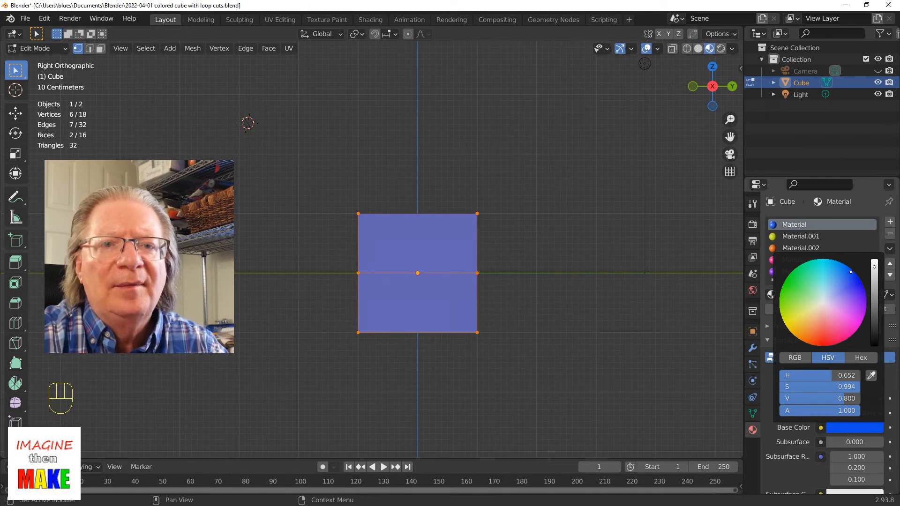
left_click_drag(851, 272, 855, 280)
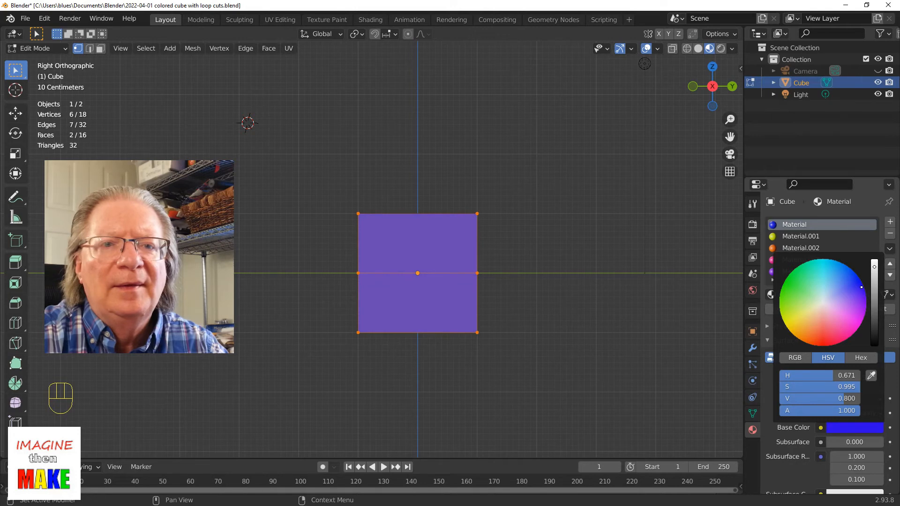
left_click_drag(861, 287, 859, 286)
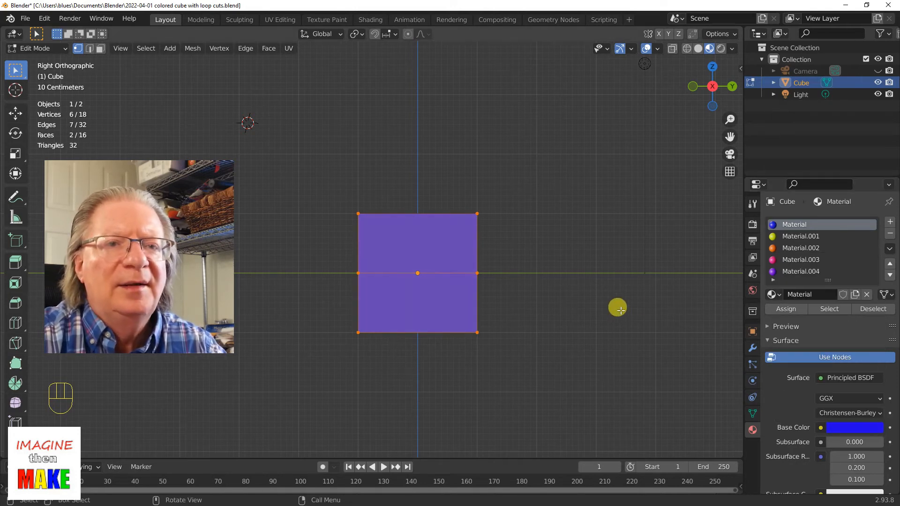
Step: Assign the yellow-green Material.001 to the two selected faces on the cube's positive X side
middle_click_drag(596, 260, 535, 294)
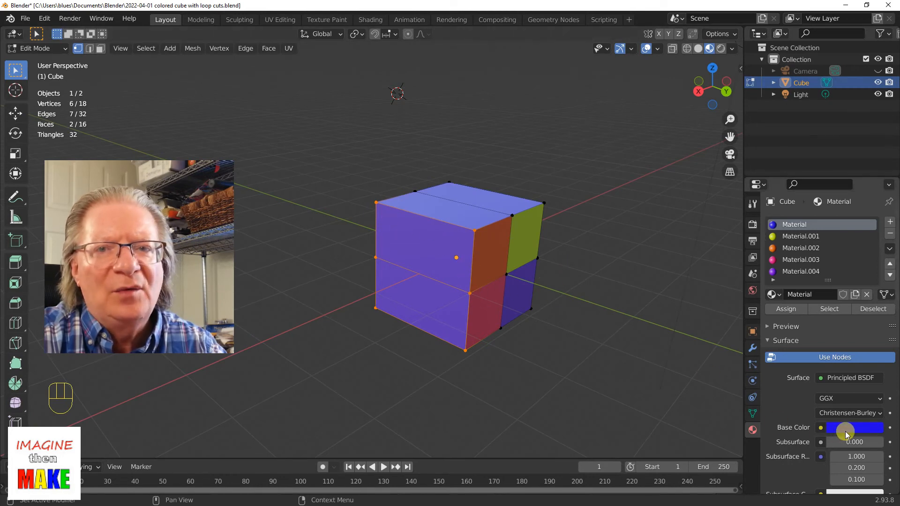
middle_click_drag(629, 255, 565, 174)
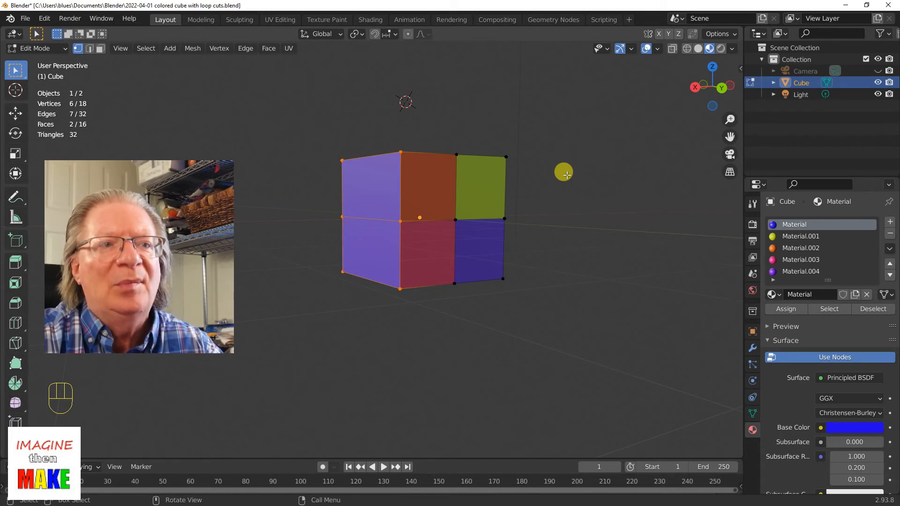
middle_click_drag(583, 208, 583, 223)
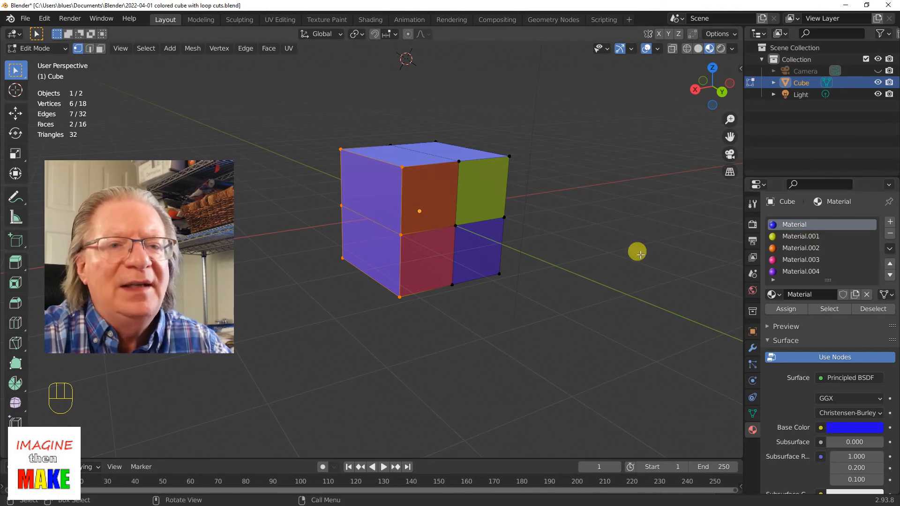
left_click(802, 238)
left_click(788, 309)
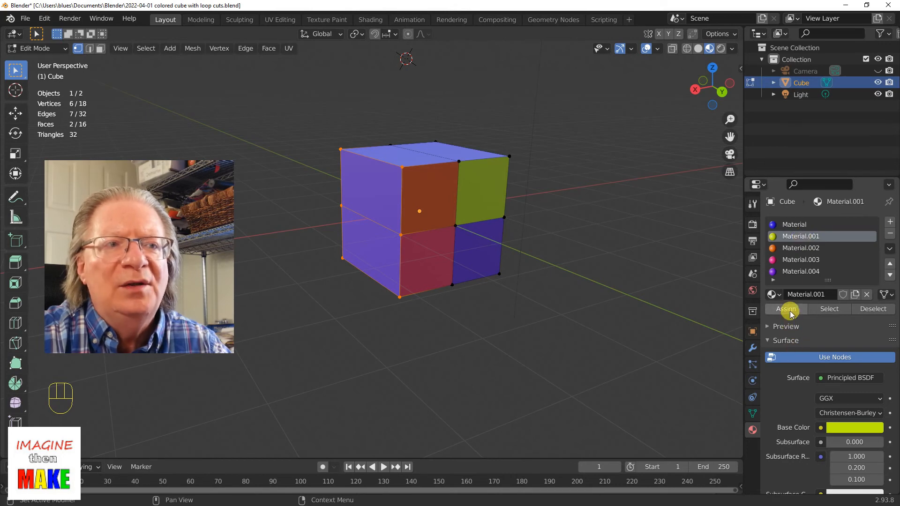
middle_click_drag(587, 309, 599, 324)
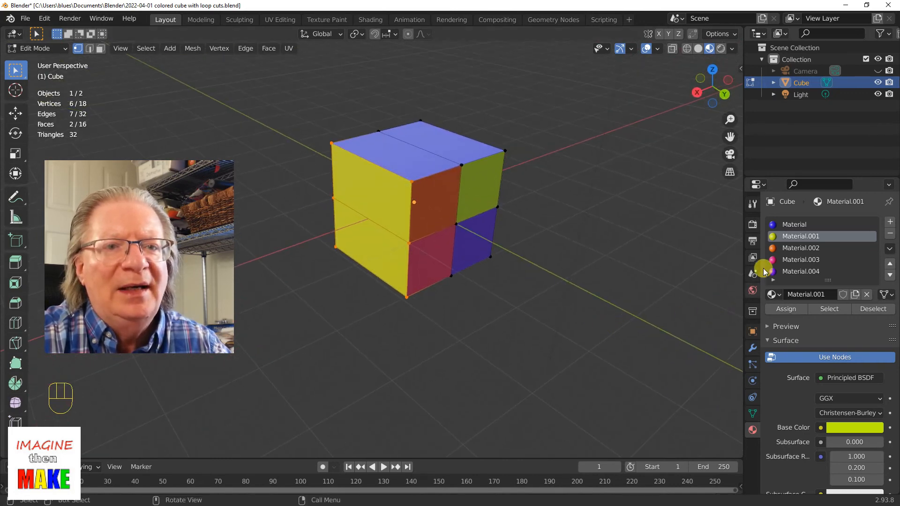
Step: Try the orange Material.002 and the pink Material.003 on the two selected faces of the cube's positive X side
left_click(795, 251)
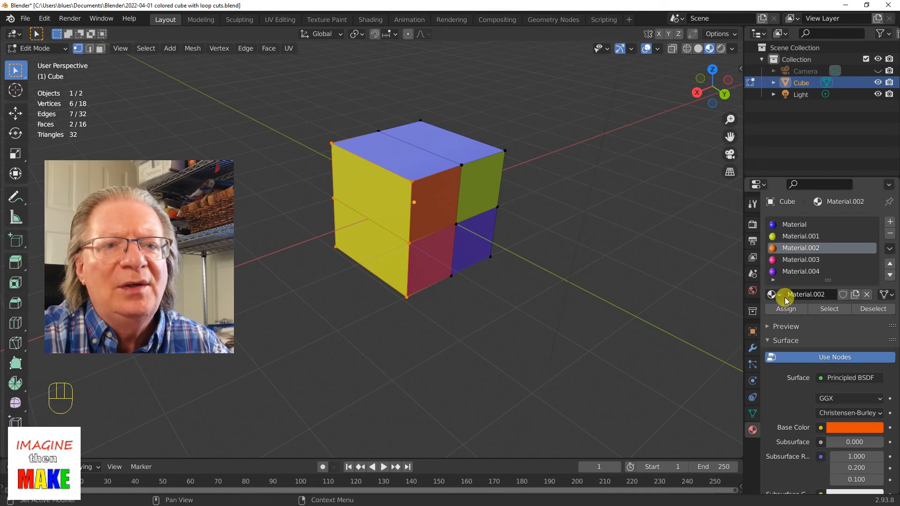
left_click(785, 309)
mouse_move(623, 275)
middle_mouse_down()
mouse_move(619, 319)
mouse_move(623, 267)
middle_mouse_up()
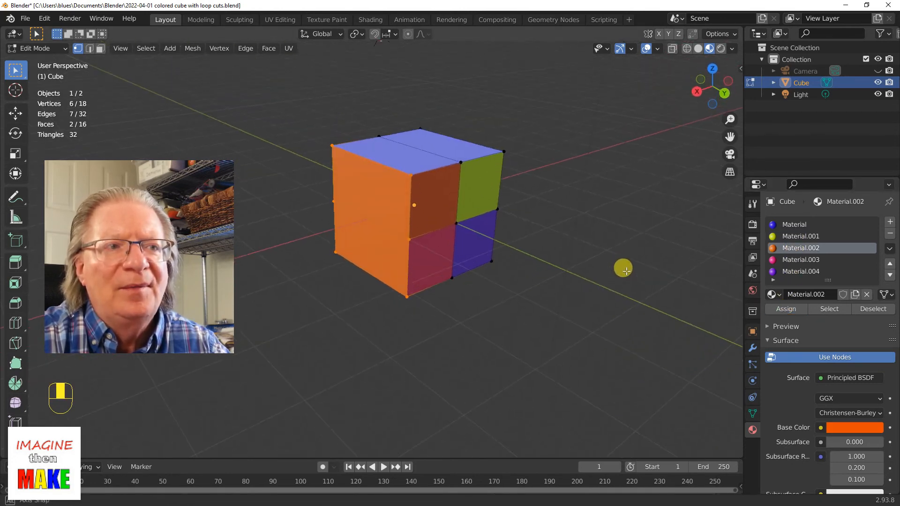
left_click(779, 261)
left_click(785, 309)
mouse_move(638, 281)
middle_mouse_down()
mouse_move(629, 311)
mouse_move(647, 275)
middle_mouse_up()
Step: Assign the purple Material.004 to the two selected faces on the cube's positive X side
left_click(789, 272)
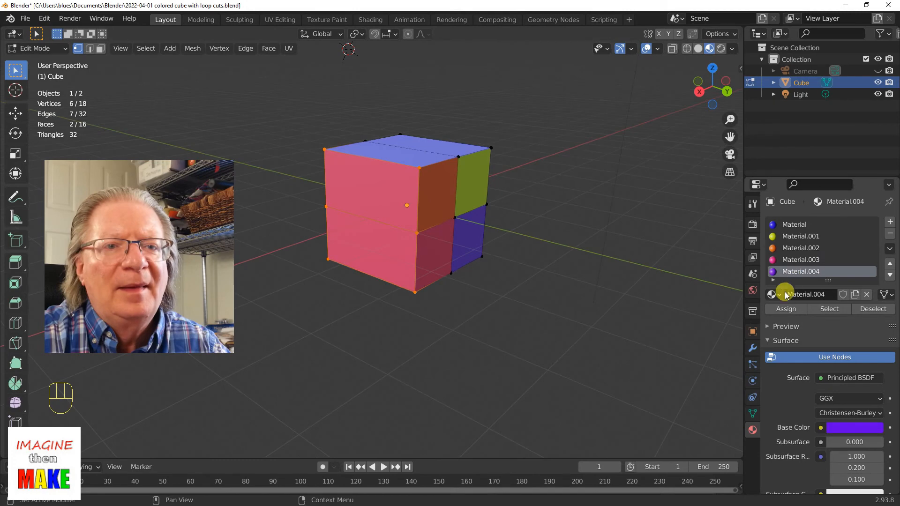
left_click(784, 309)
mouse_move(634, 270)
middle_mouse_down()
mouse_move(624, 311)
mouse_move(632, 280)
middle_mouse_up()
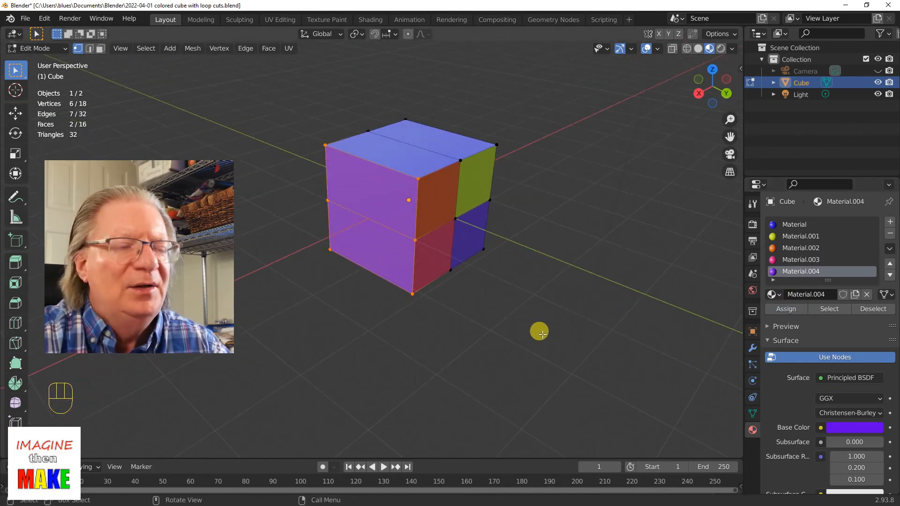
Step: Box-select the lower half of the cube's positive X side in Right Orthographic view, assign Material.001 to it, and deselect everything
middle_click_drag(530, 331, 599, 302)
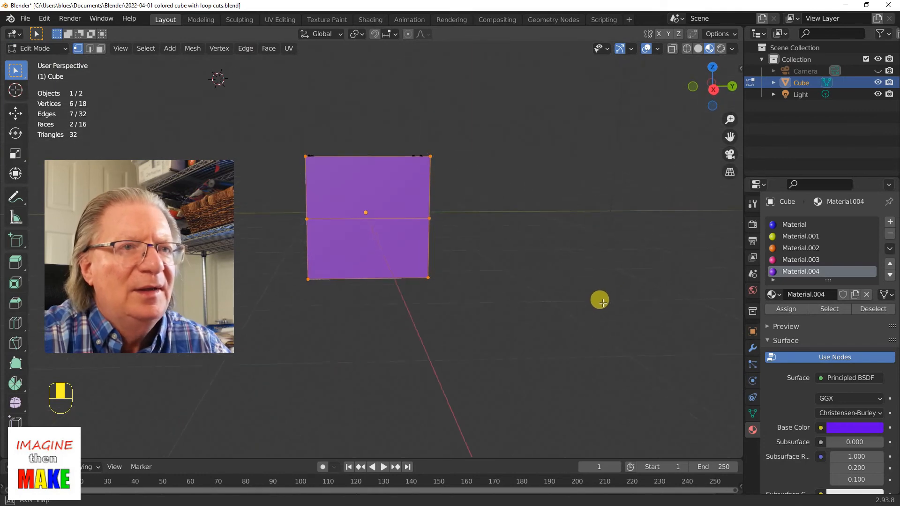
left_click(713, 89)
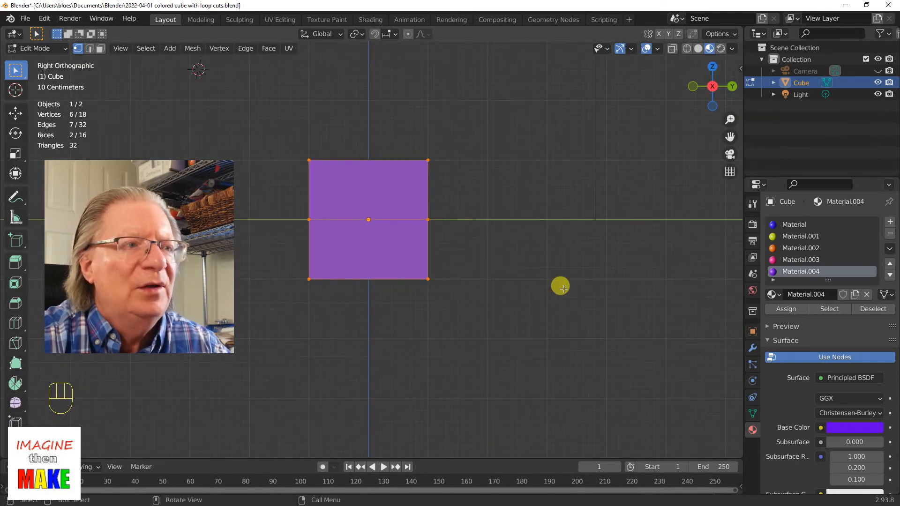
left_click_drag(286, 206, 459, 289)
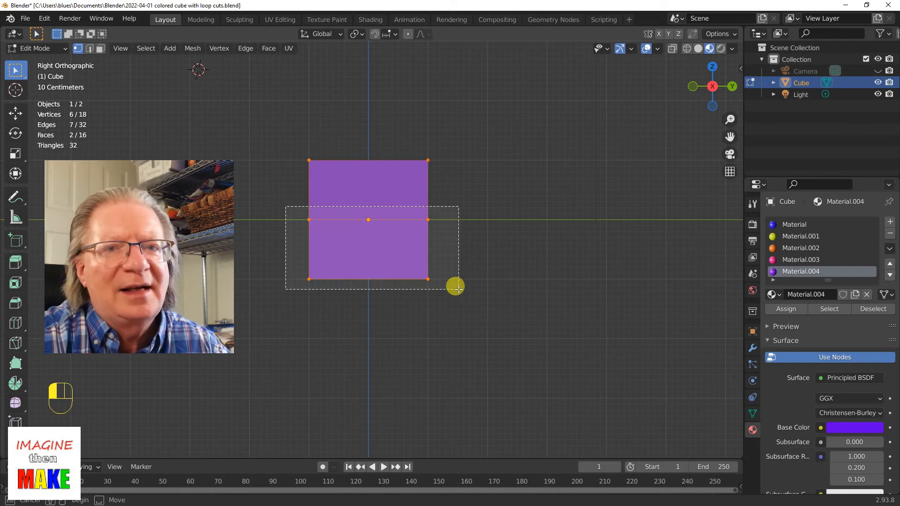
left_click_drag(458, 289, 458, 289)
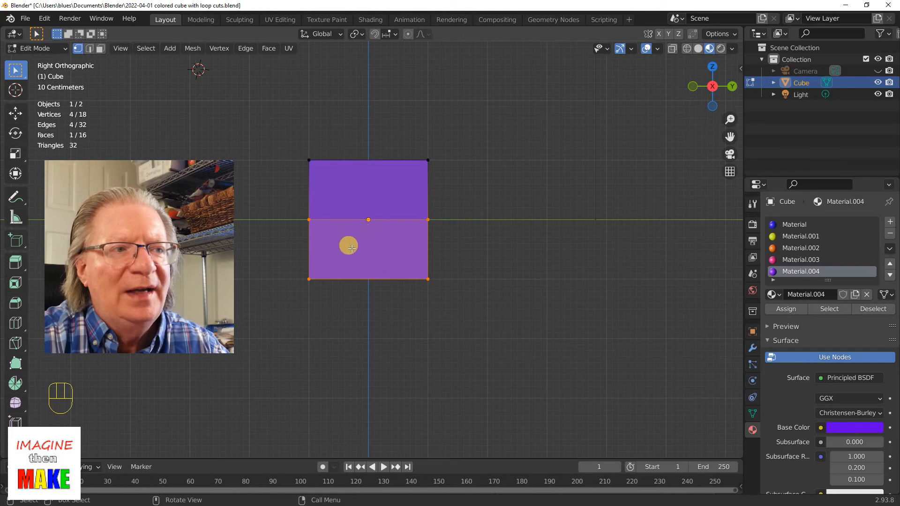
left_click(791, 236)
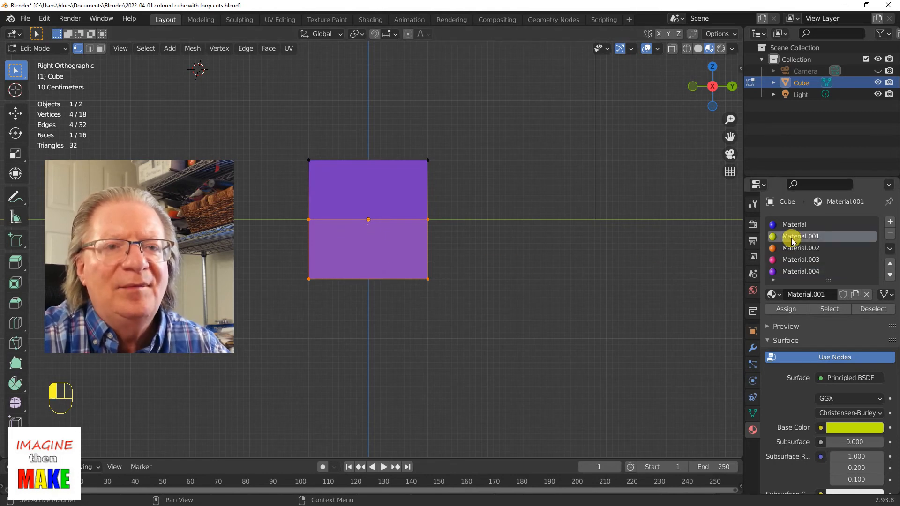
left_click(786, 310)
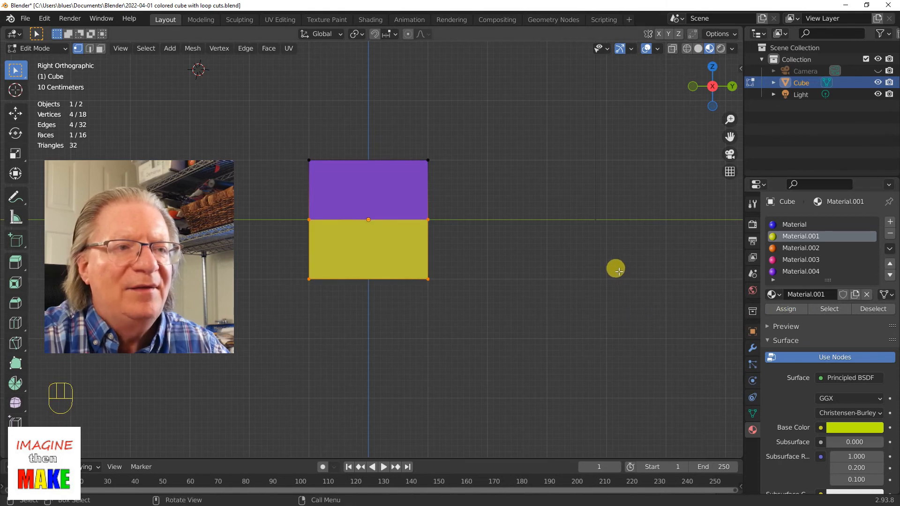
left_click(596, 225)
middle_click_drag(592, 221, 539, 291)
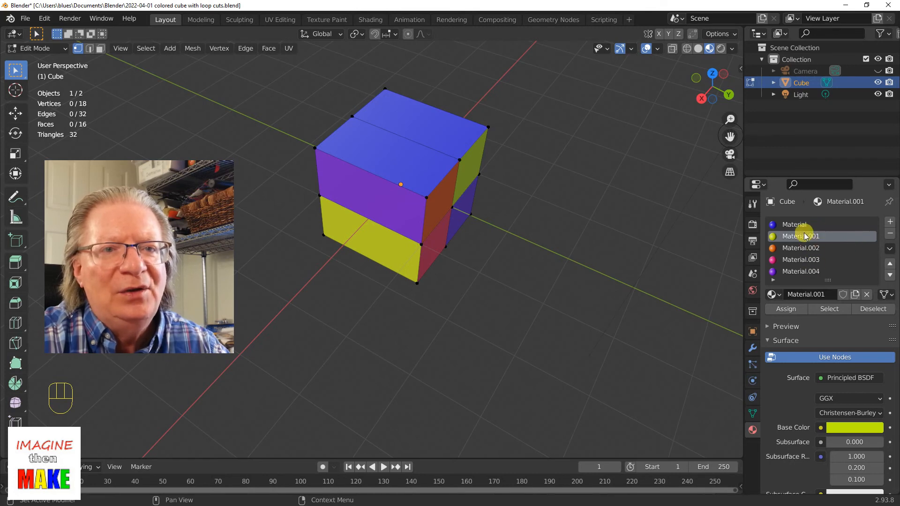
Step: Enlarge the Properties editor and lengthen the material slot list to make room for more slots
middle_click_drag(634, 243, 670, 202)
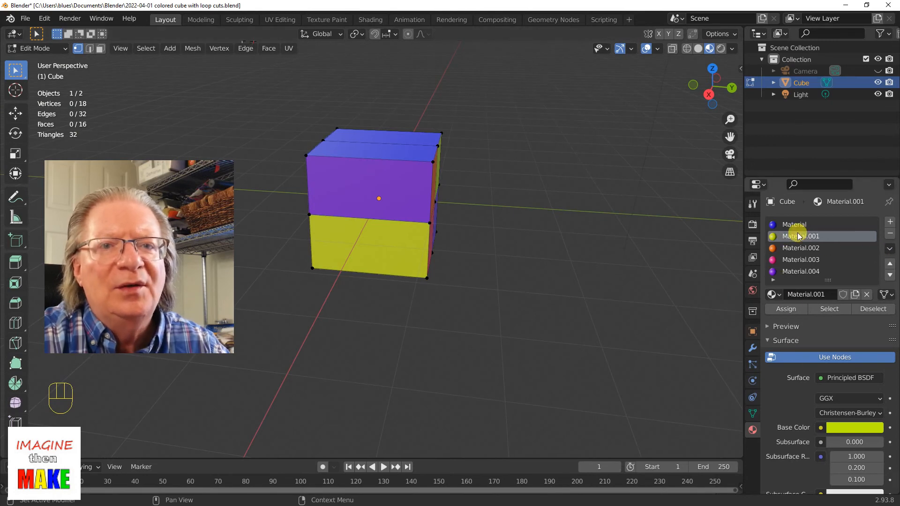
left_click(893, 224)
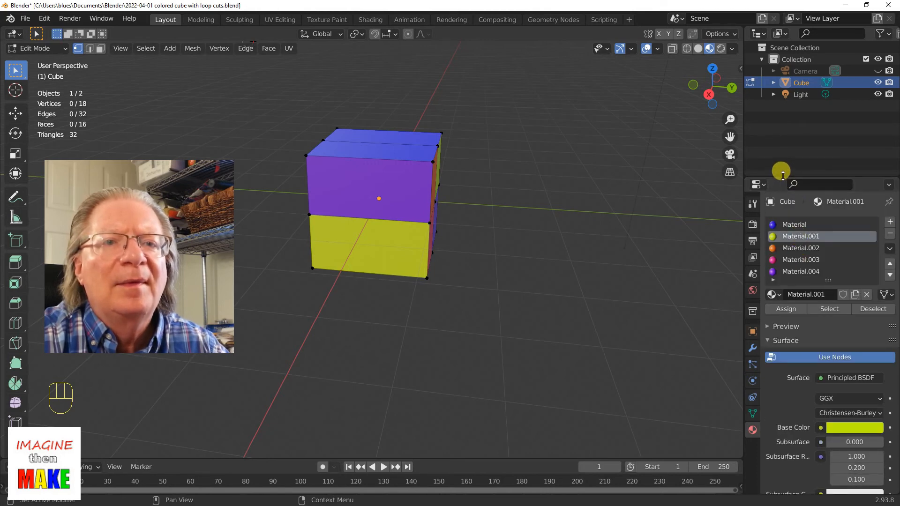
left_click_drag(783, 176, 784, 146)
left_click_drag(826, 244, 825, 283)
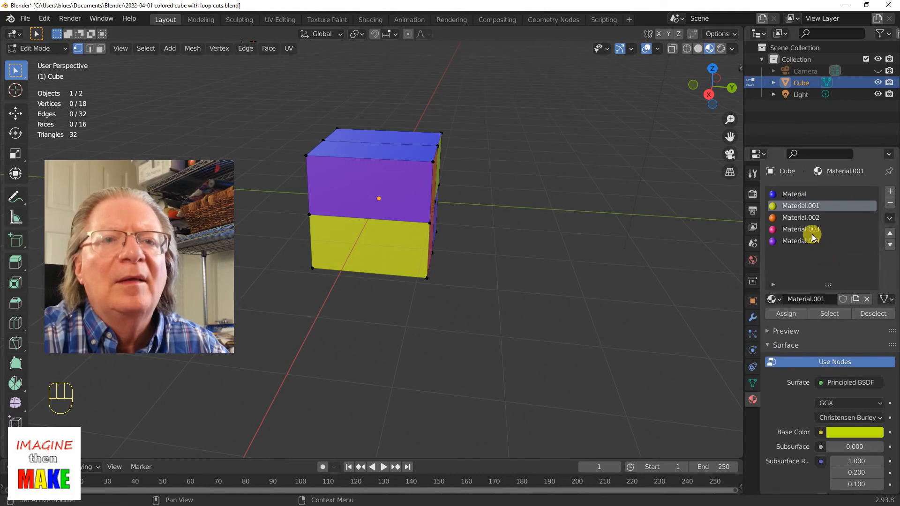
Step: Set the first material's base color to a near-white with hue 0.772 and saturation 0.083, and check it on the cube's sides
left_click(789, 194)
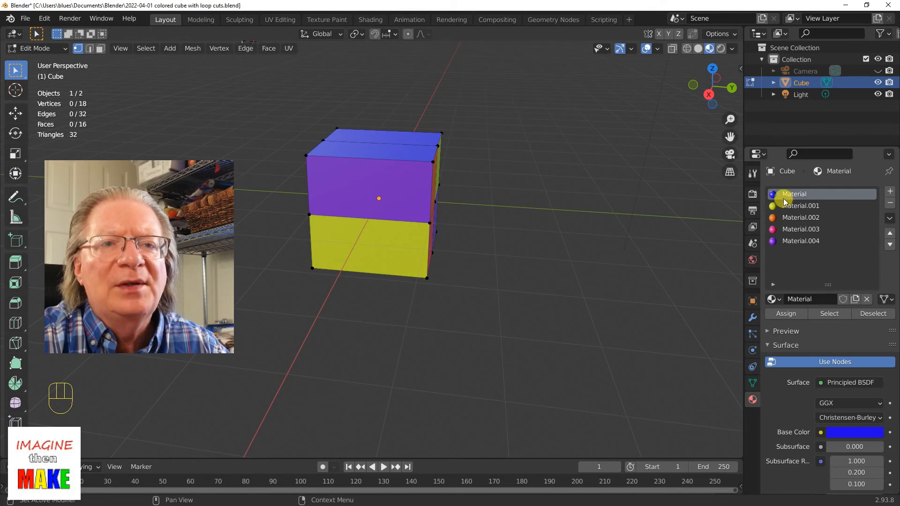
left_click(856, 434)
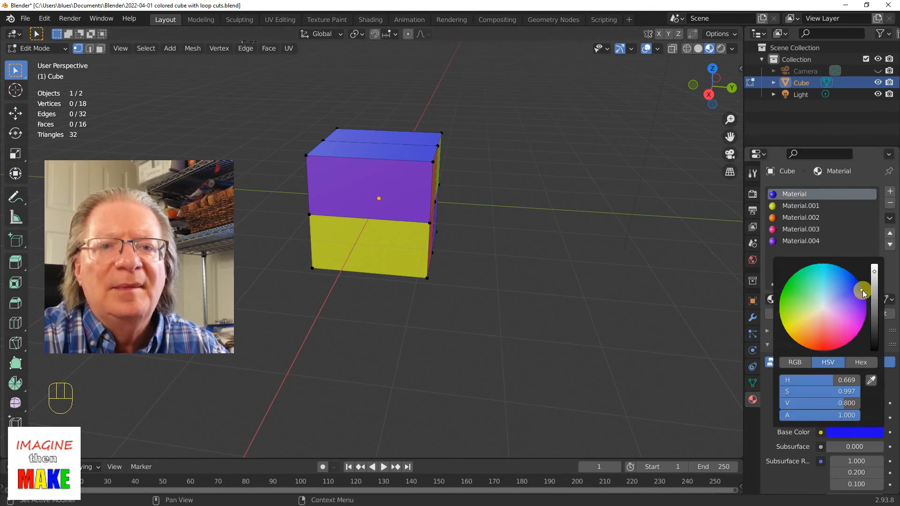
left_click(822, 312)
left_click_drag(820, 313, 825, 307)
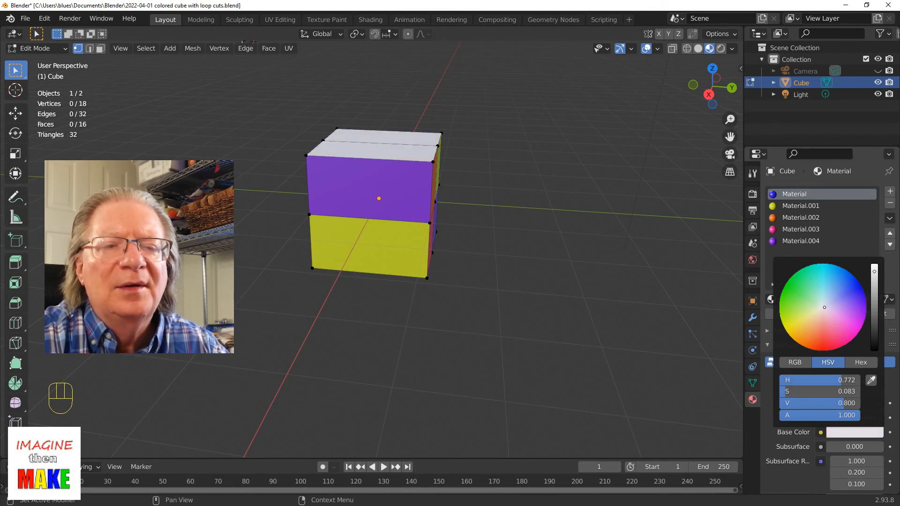
middle_click_drag(654, 317, 695, 315)
middle_click_drag(451, 353, 618, 342)
middle_click_drag(443, 370, 468, 400)
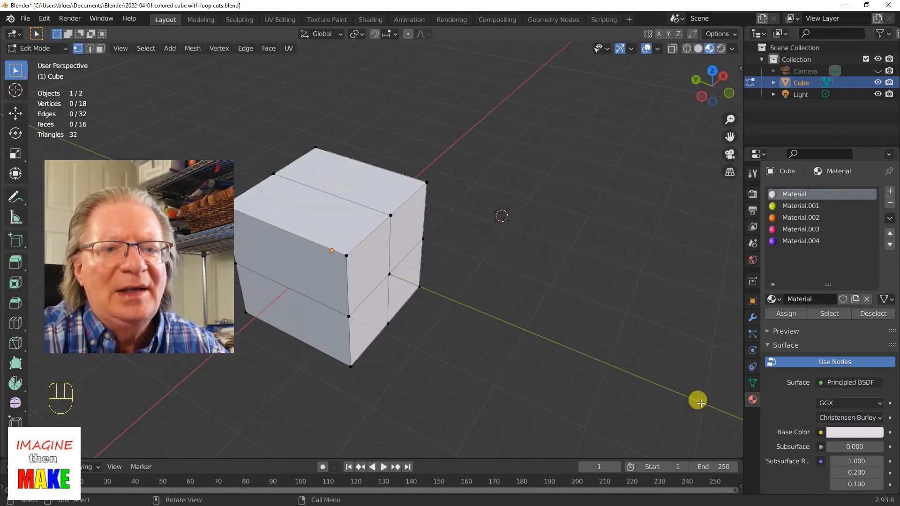
middle_click_drag(518, 279, 468, 277)
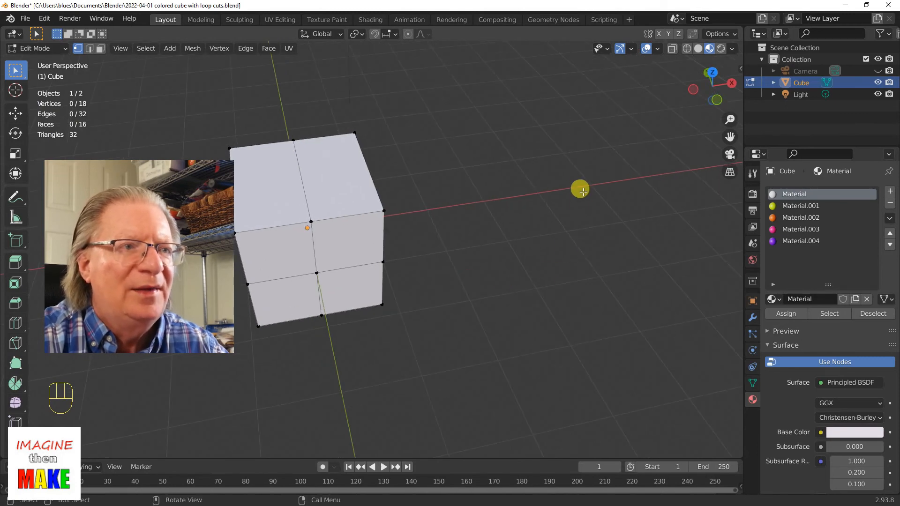
middle_click_drag(515, 203, 686, 196)
middle_click_drag(385, 323, 462, 326)
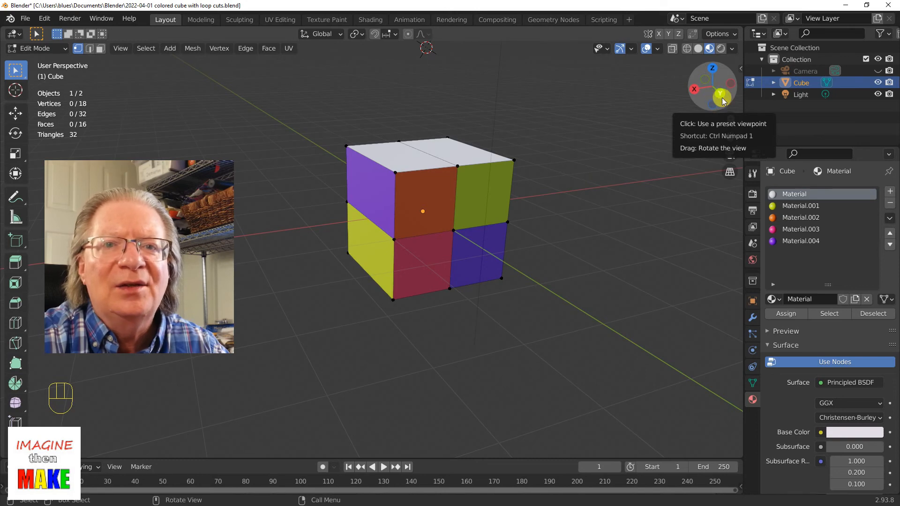
Step: Select the lower negative-X quarter of the cube's negative Y side in Front Orthographic view and try to create a material in a new slot
left_click(705, 80)
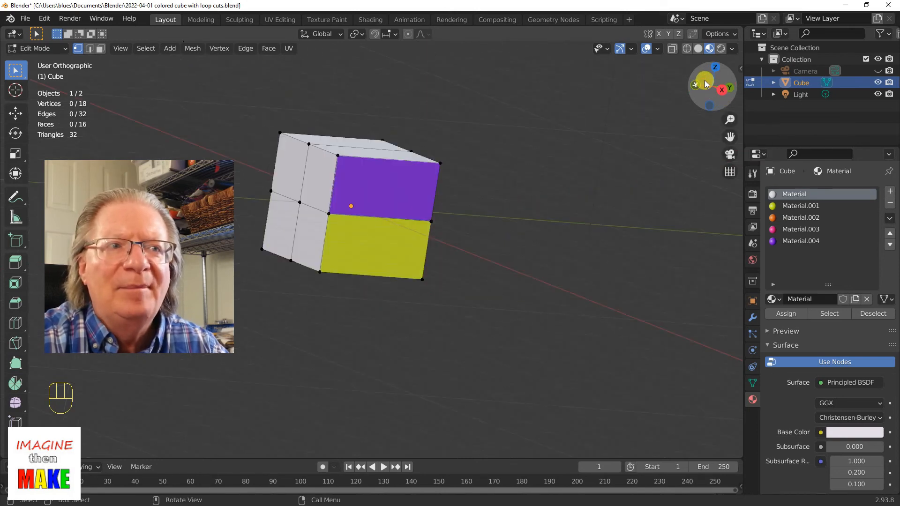
middle_click_drag(542, 207, 349, 217)
mouse_move(728, 95)
left_mouse_down()
mouse_move(713, 123)
mouse_move(697, 91)
mouse_move(712, 99)
left_mouse_up()
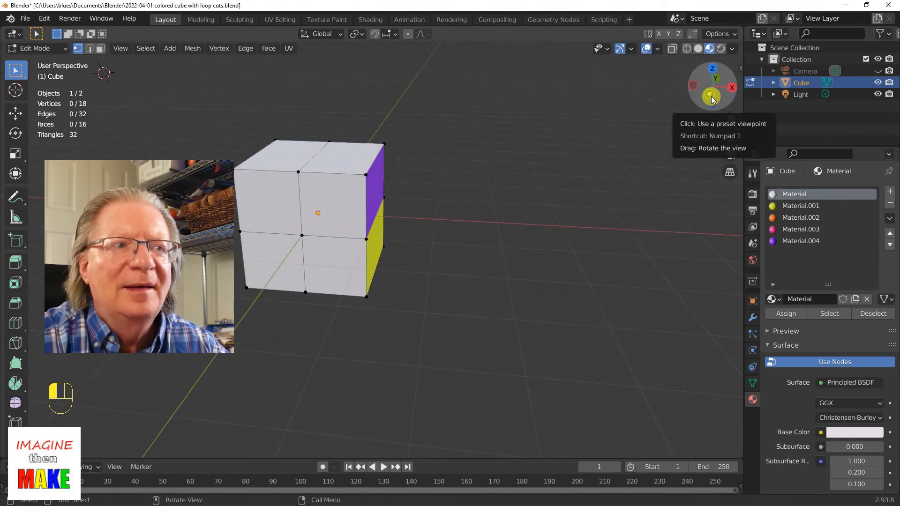
left_click(711, 97)
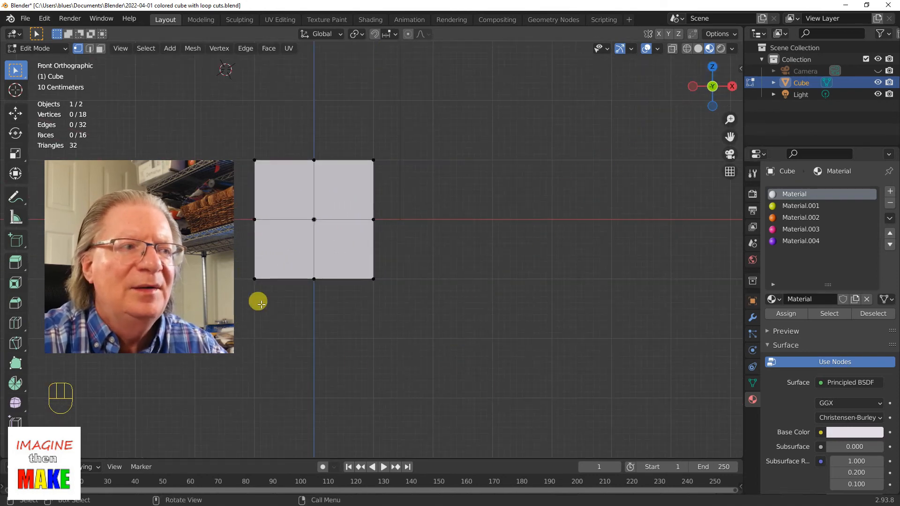
left_click_drag(234, 209, 334, 286)
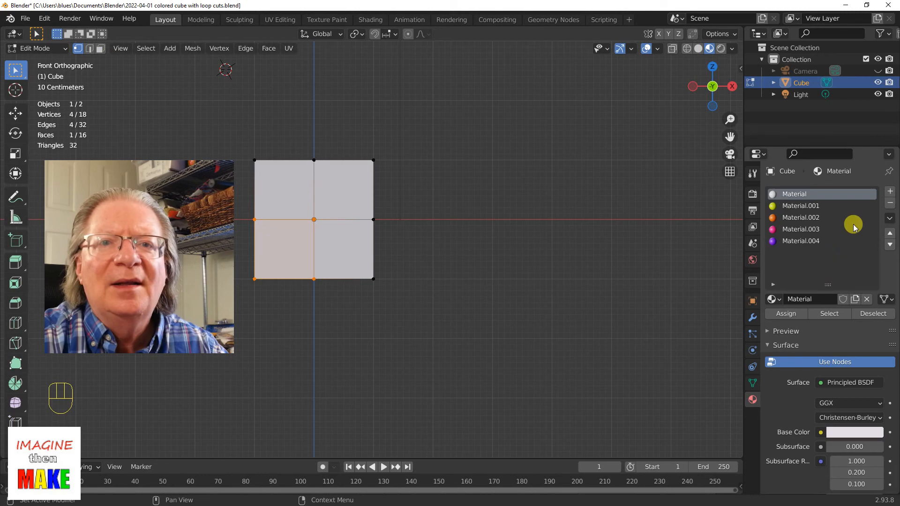
left_click(890, 192)
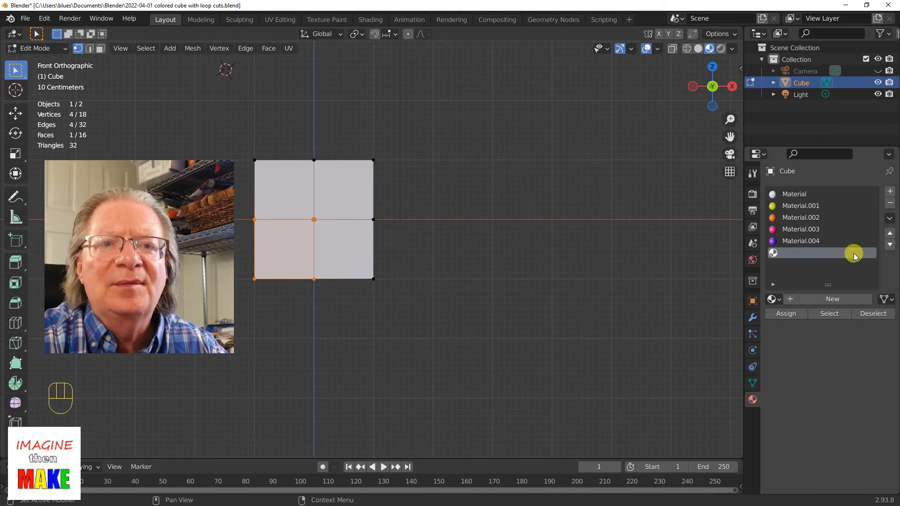
left_click(835, 299)
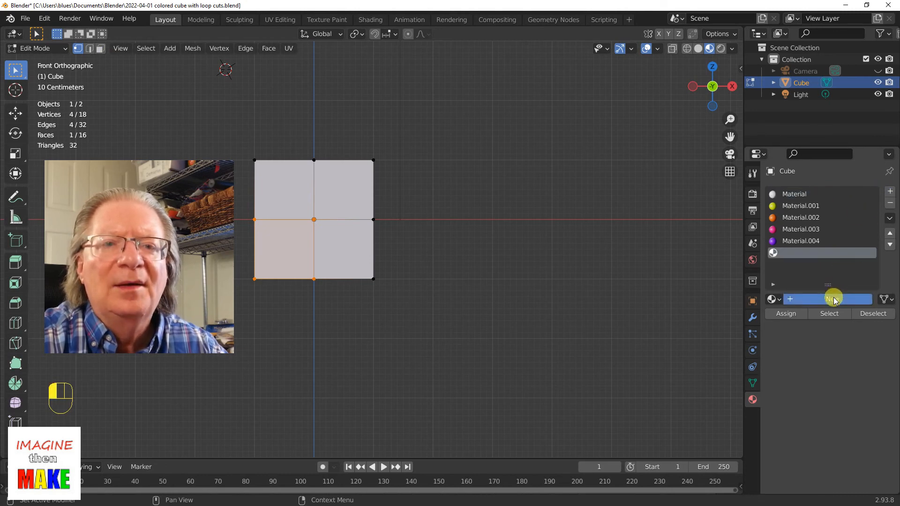
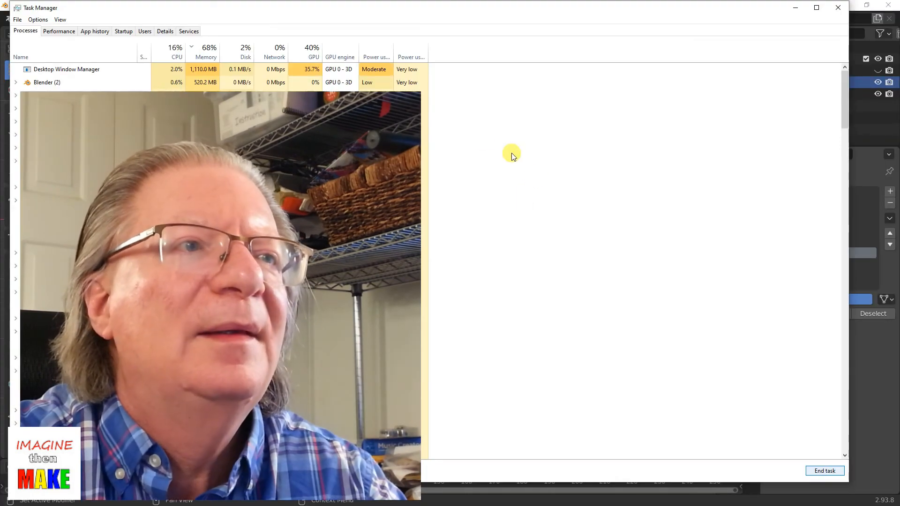
Step: Switch to Task Manager, end the Blender task, and start Blender again
left_click(114, 85)
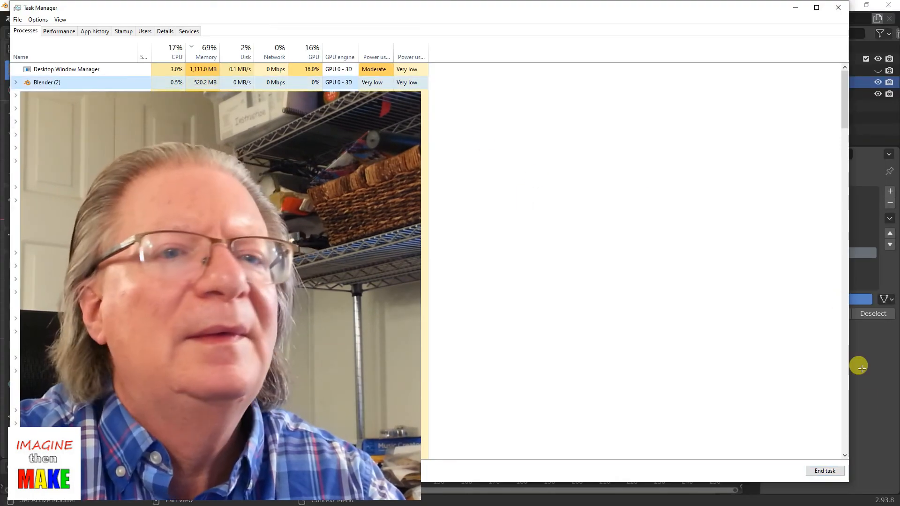
left_click(825, 471)
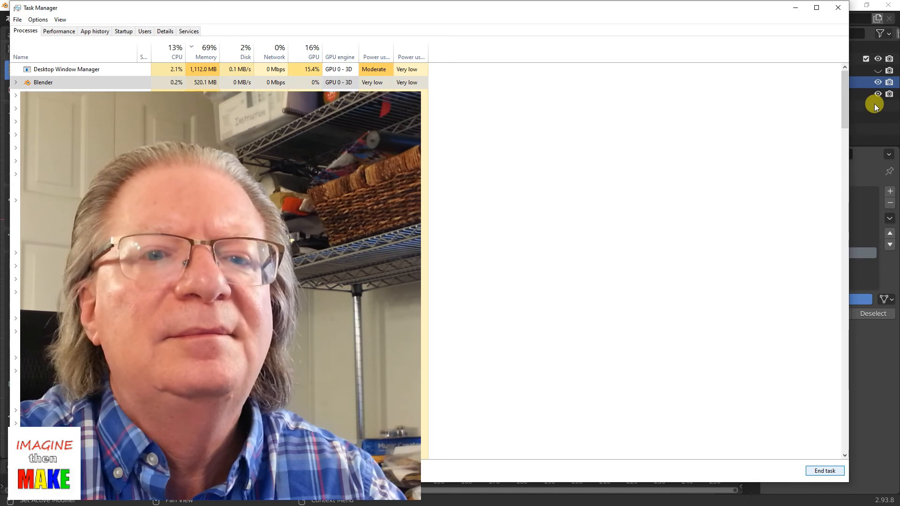
double_click(868, 18)
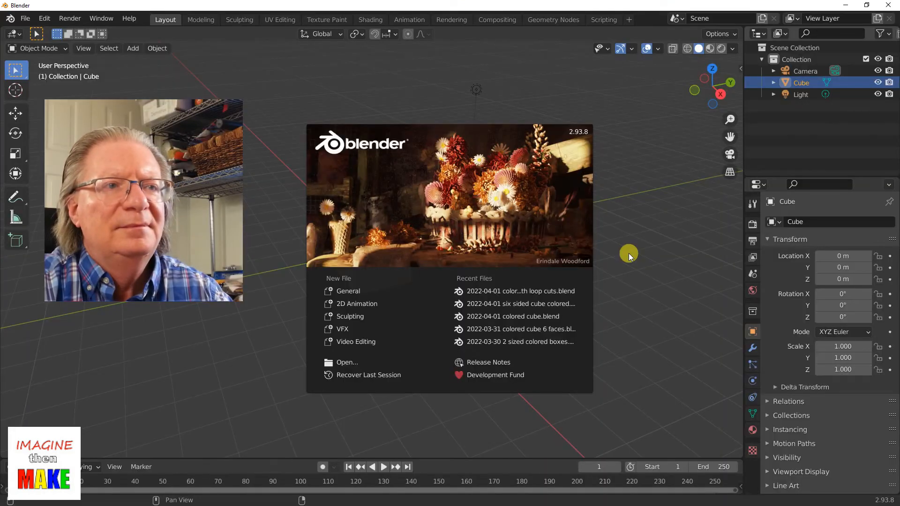
Step: Dismiss the splash screen and open the recent file 2022-04-01 colored cube with loop cuts.blend
left_click(629, 253)
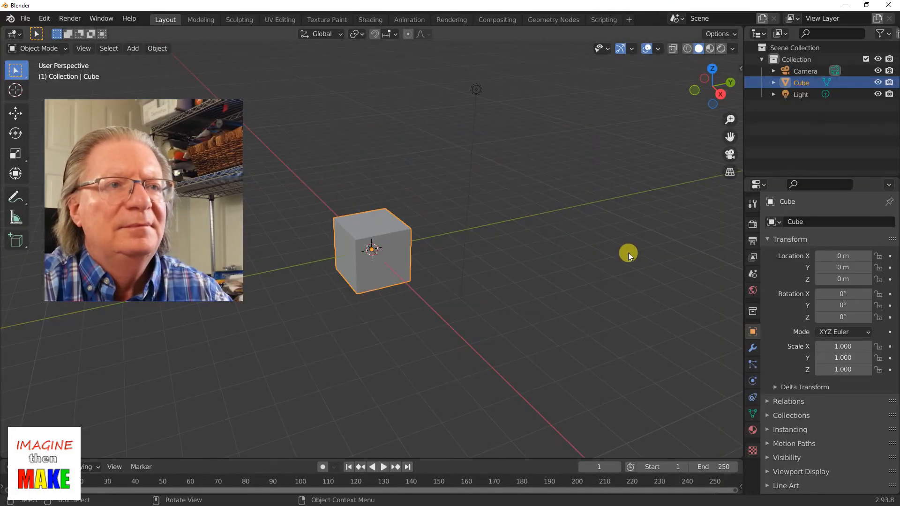
left_click(26, 20)
mouse_move(54, 55)
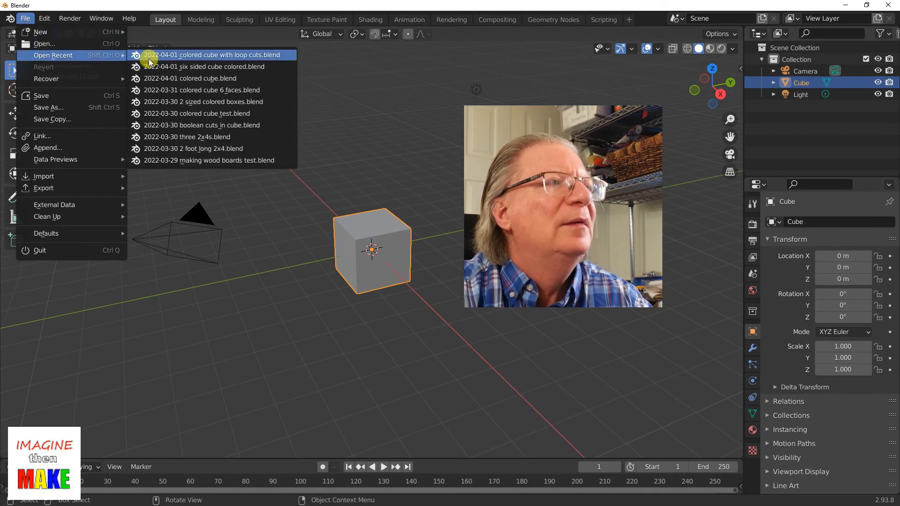
left_click(170, 55)
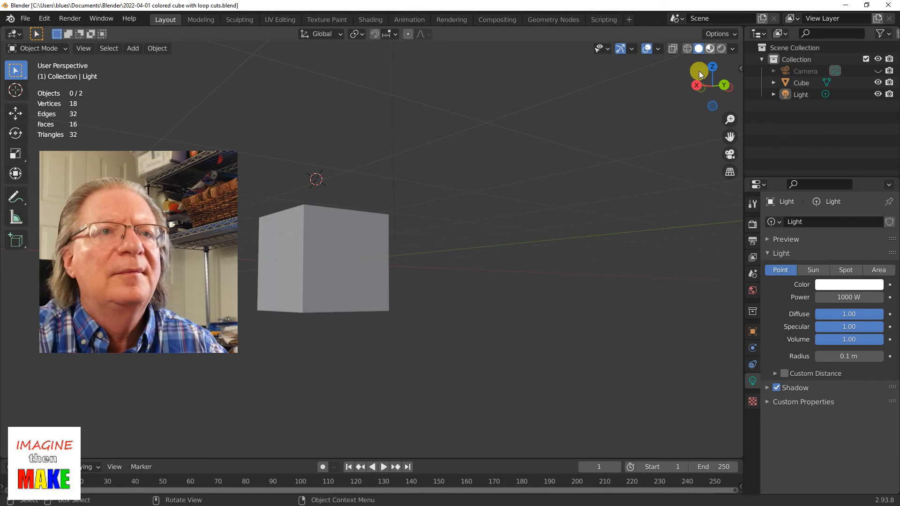
Step: Show the reopened cube in Material Preview shading and examine which face colors were saved
middle_click_drag(596, 235, 588, 269)
middle_click_drag(514, 292, 578, 265)
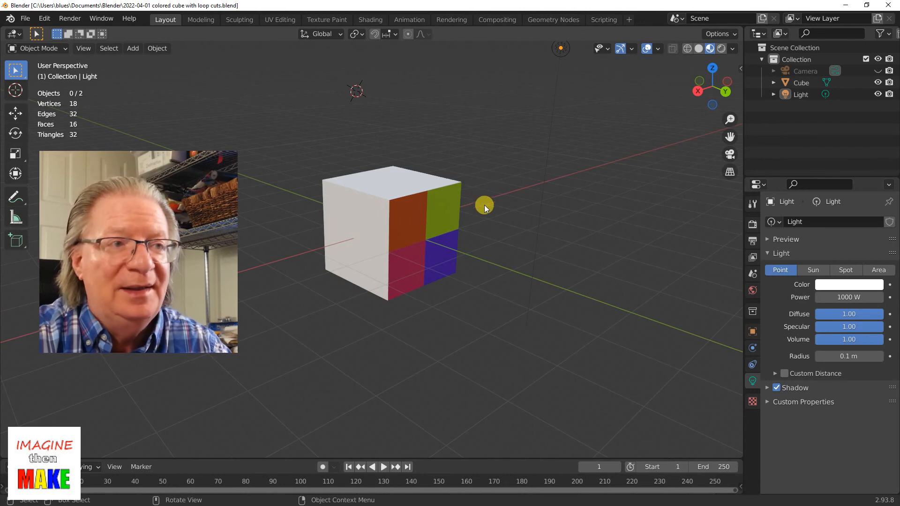
mouse_move(532, 232)
middle_mouse_down()
mouse_move(530, 266)
mouse_move(528, 220)
middle_mouse_up()
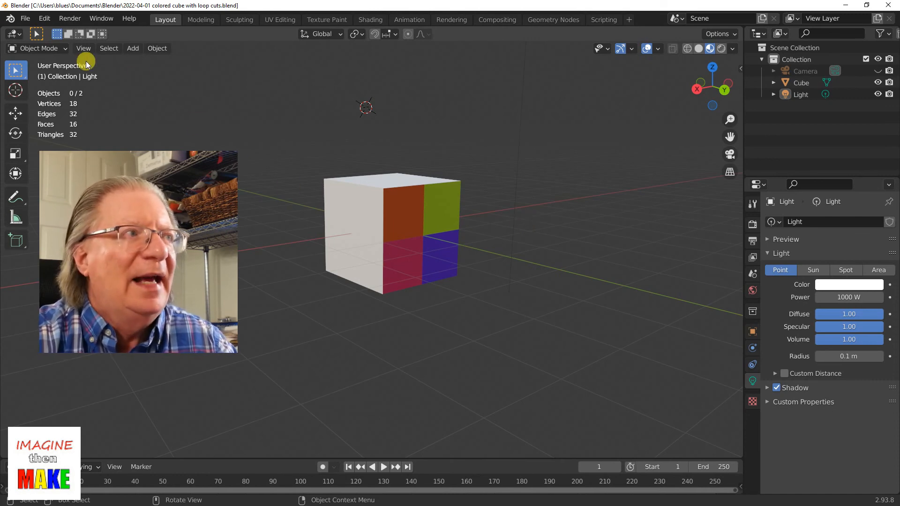
left_click(26, 18)
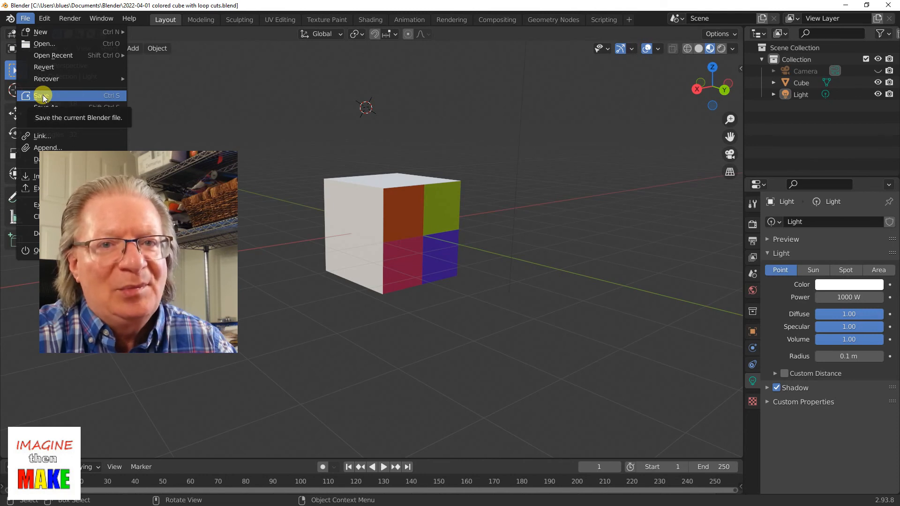
mouse_move(51, 56)
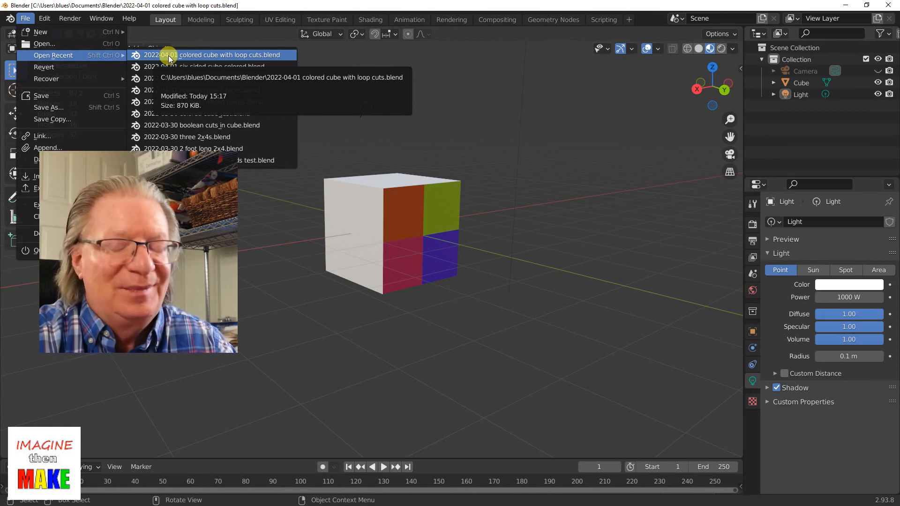
Step: Enter Edit Mode on the cube and select the lower negative-X quarter of its negative Y side in Front Orthographic view
middle_click_drag(561, 162, 552, 187)
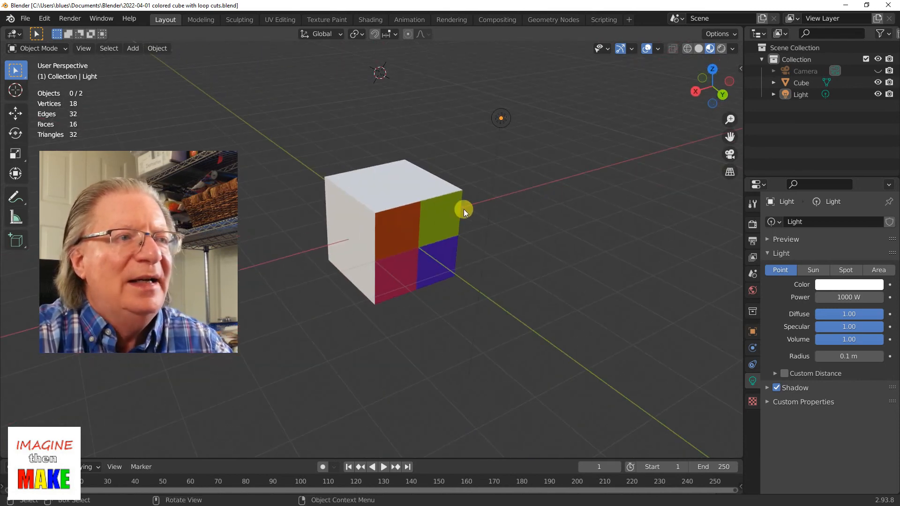
left_click(450, 209)
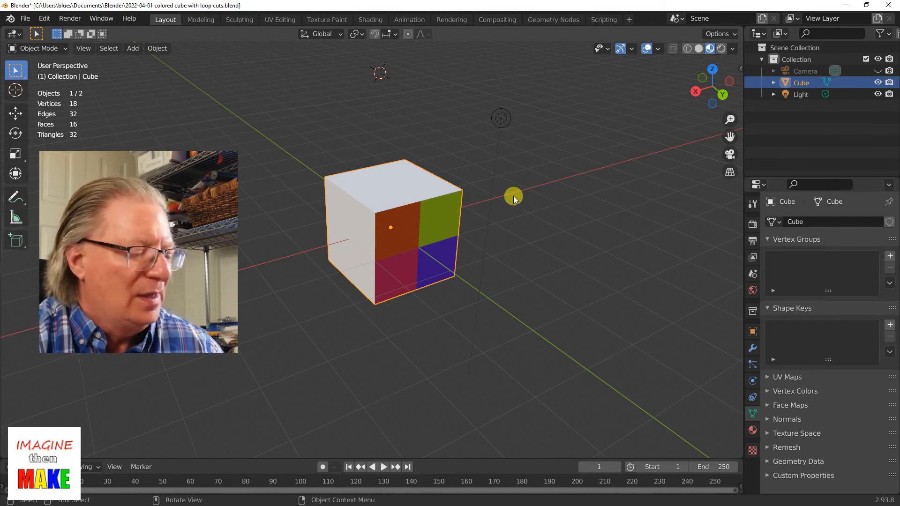
key("Tab")
middle_click_drag(526, 199, 641, 203)
middle_click_drag(539, 288, 671, 260)
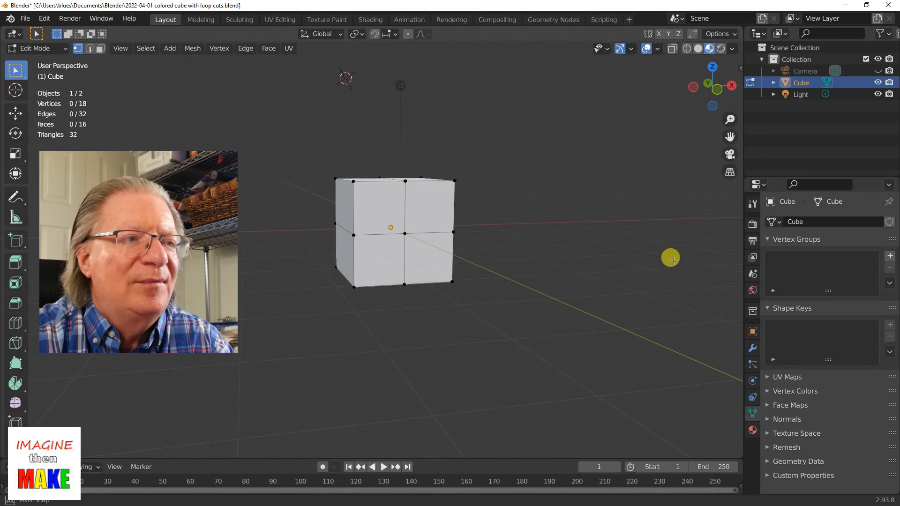
left_click(712, 89)
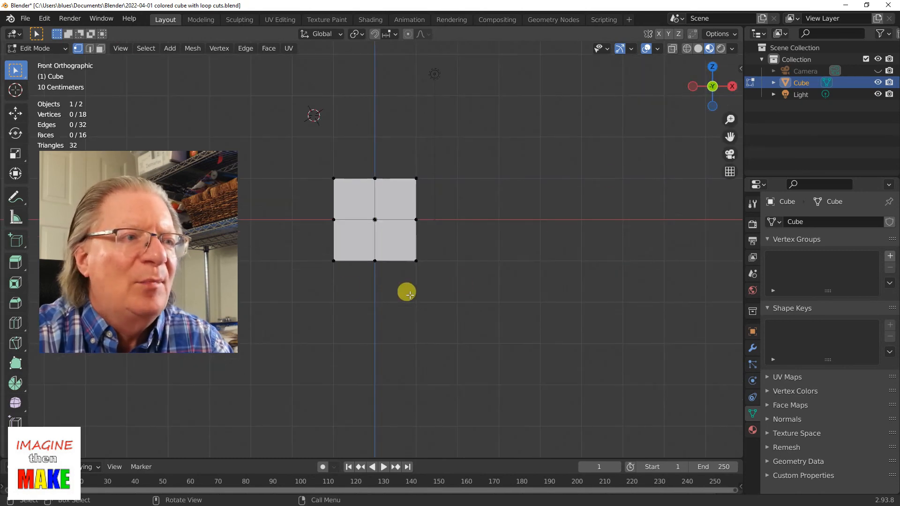
left_click_drag(320, 274, 387, 205)
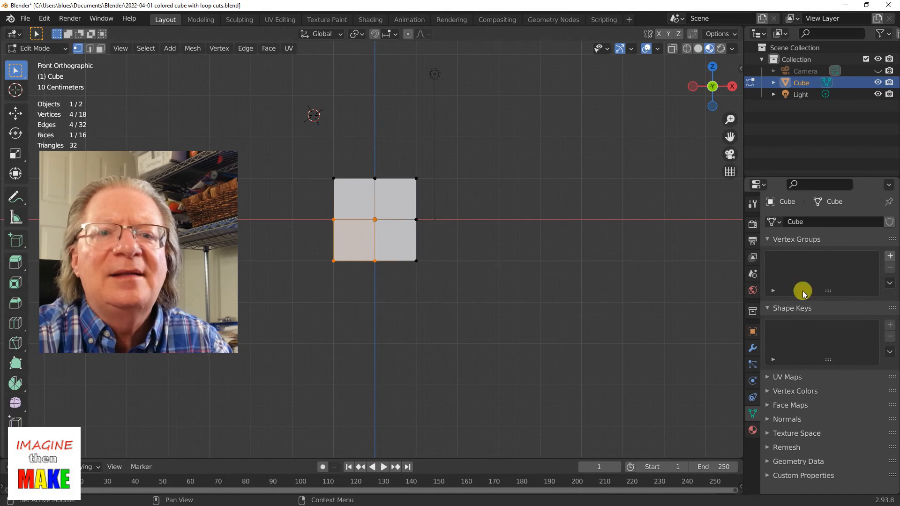
Step: Add a material slot with a new salmon-orange material, assign it to the selected quarter face, and clear the selection
left_click(753, 430)
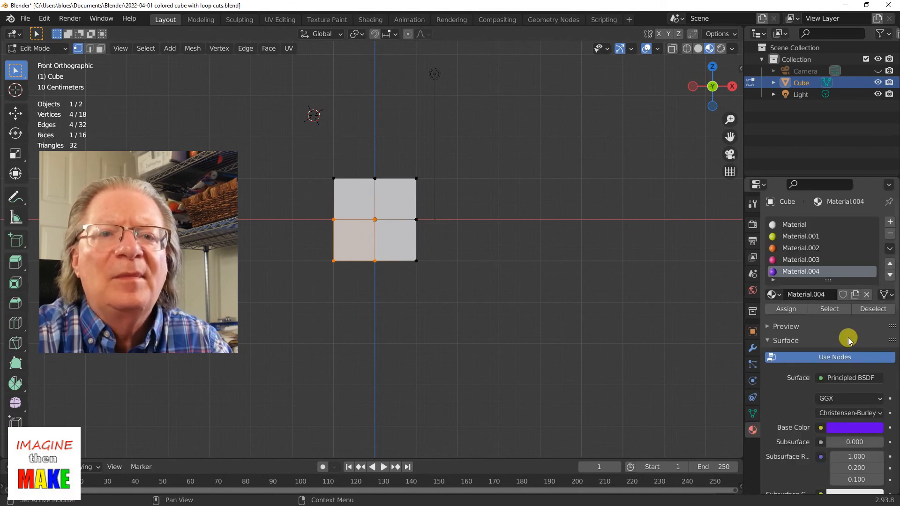
left_click(890, 222)
left_click(842, 297)
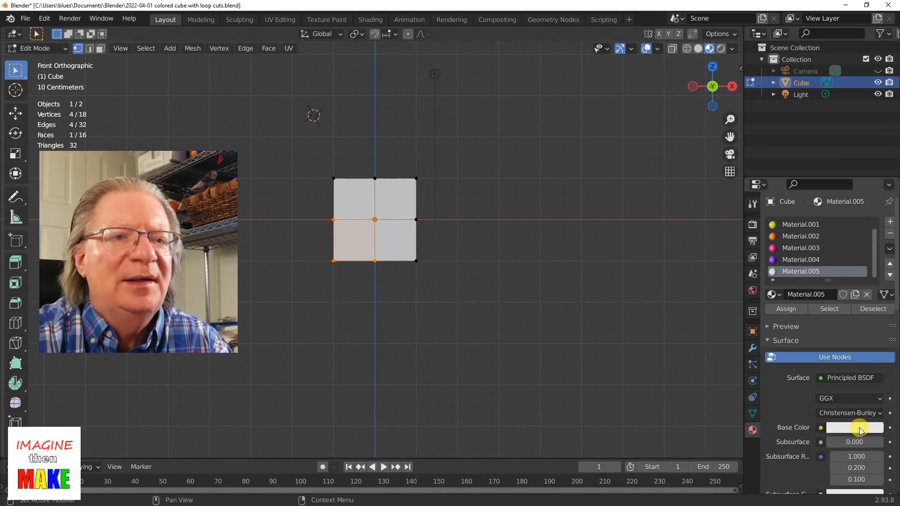
left_click(861, 431)
left_click_drag(825, 304, 817, 324)
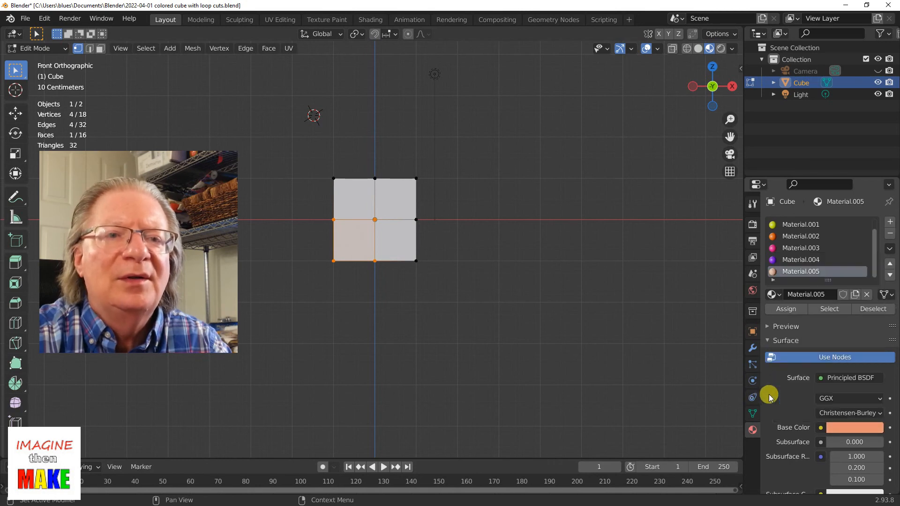
left_click(786, 308)
left_click(557, 216)
middle_click_drag(543, 180, 574, 199)
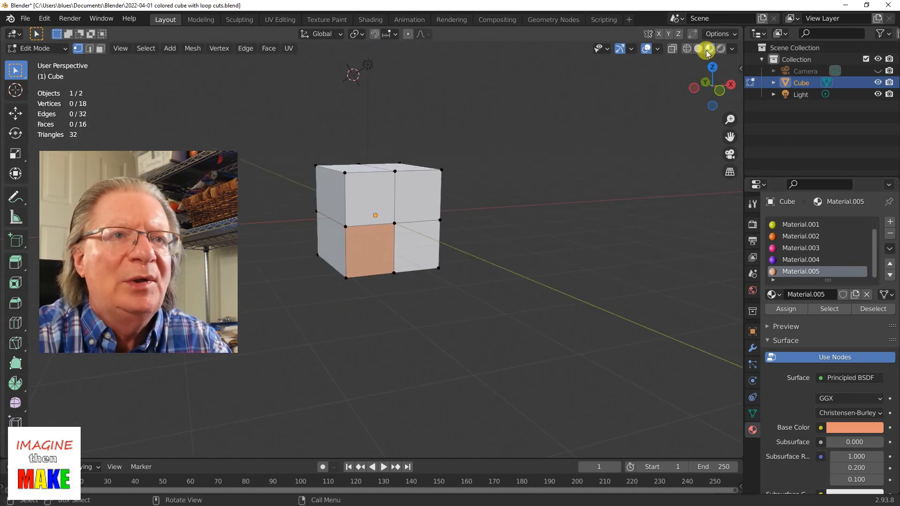
Step: Select the negative-X half of the cube's top side in Top Orthographic view
middle_click_drag(573, 201, 664, 296)
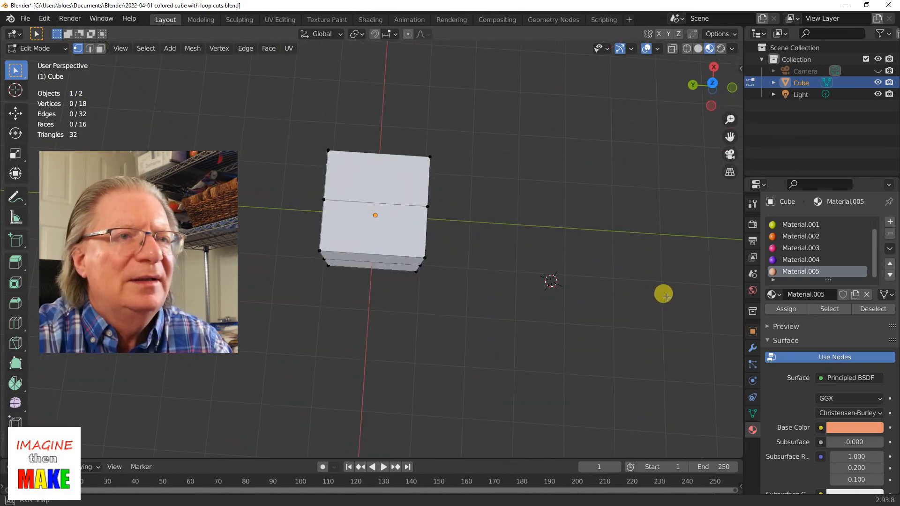
left_click(712, 83)
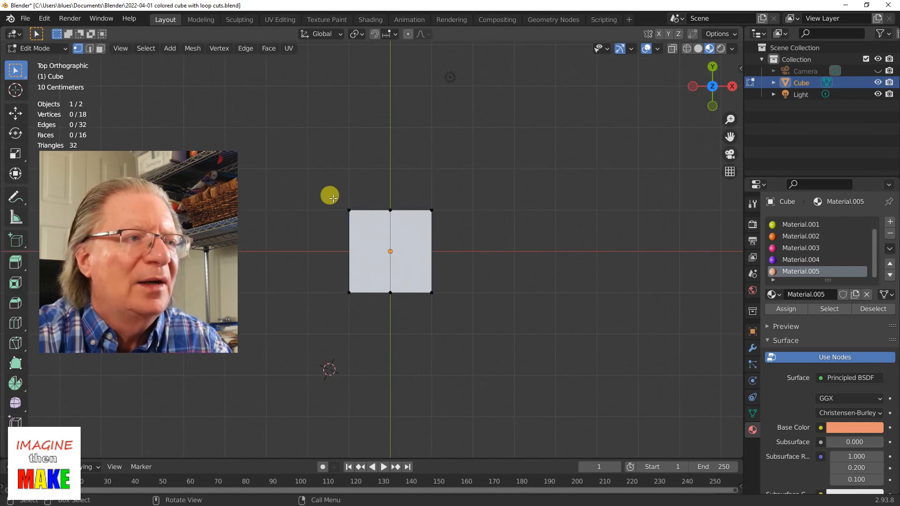
left_click_drag(332, 198, 402, 305)
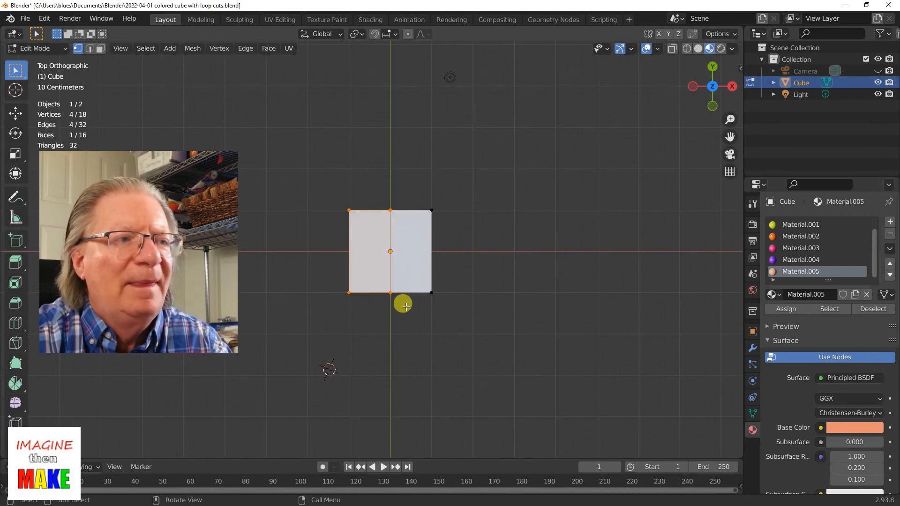
scroll(453, 306, "up", 3)
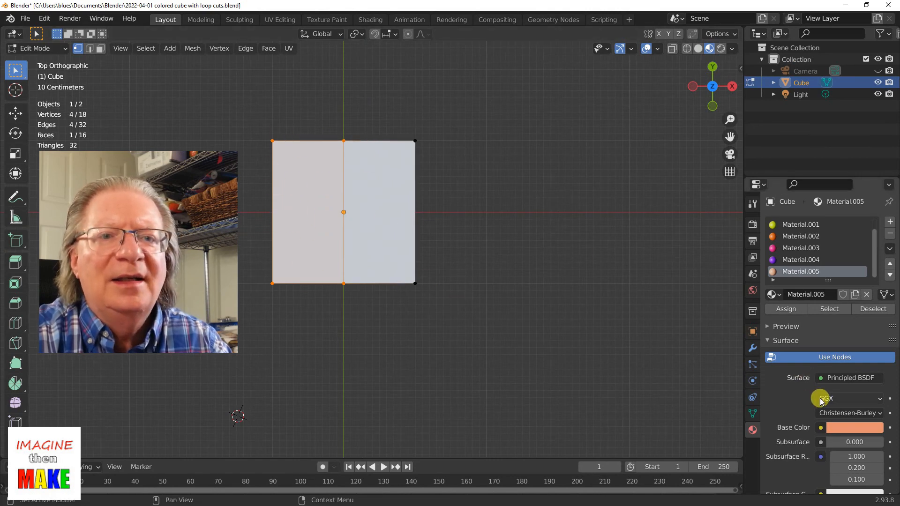
Step: Create a light orange material with hue 0.059 and saturation 0.746 in a new slot and assign it to the selected top half
left_click(890, 222)
left_click(831, 293)
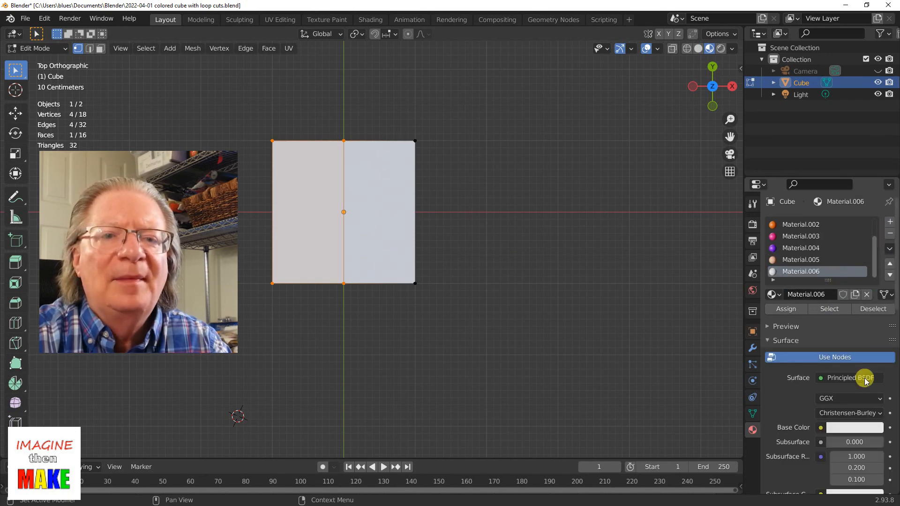
left_click(860, 428)
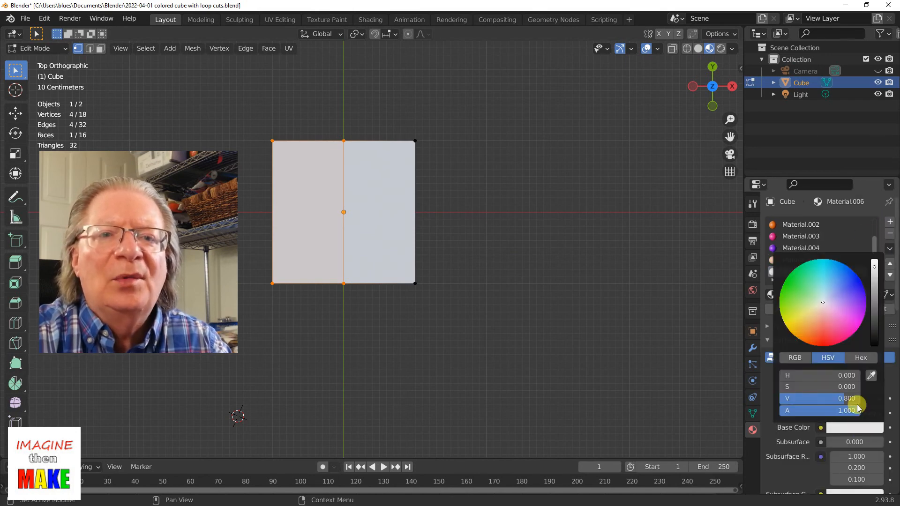
left_click(822, 302)
mouse_move(822, 302)
left_mouse_down()
mouse_move(837, 301)
mouse_move(816, 290)
mouse_move(797, 325)
mouse_move(815, 319)
left_mouse_up()
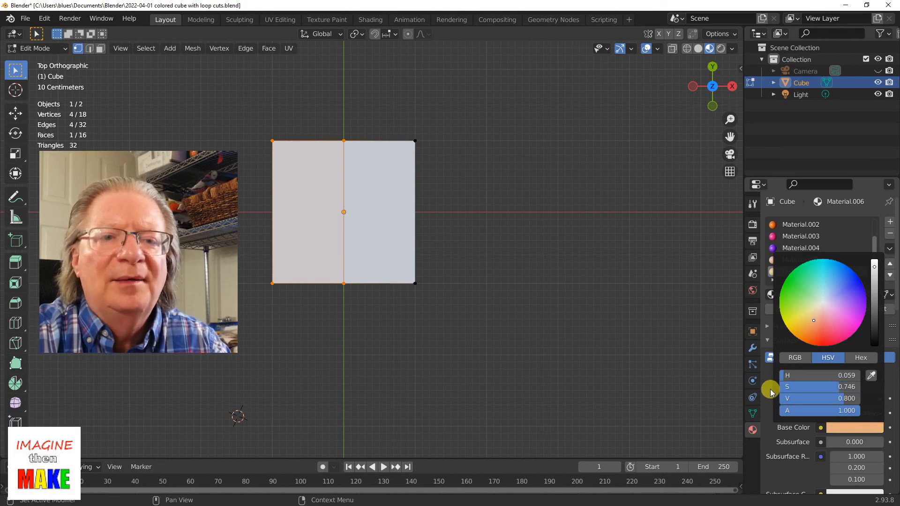
left_click(786, 309)
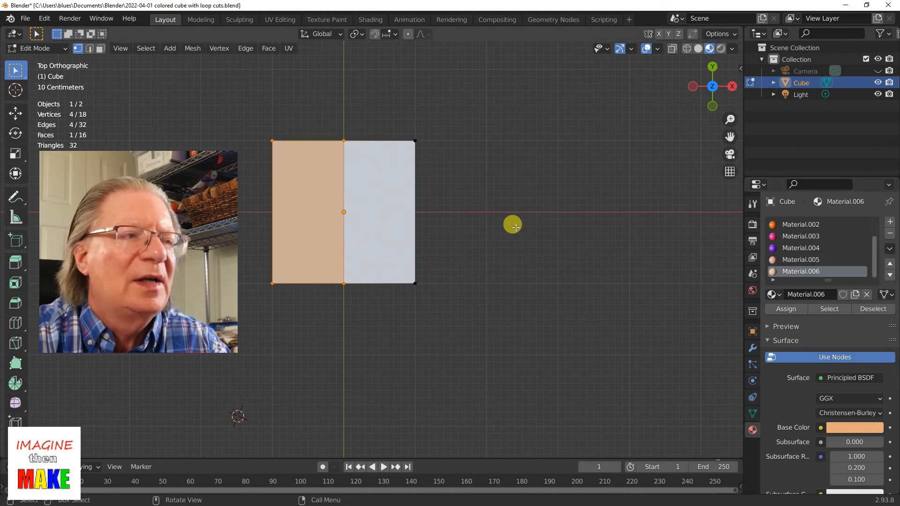
left_click(550, 192)
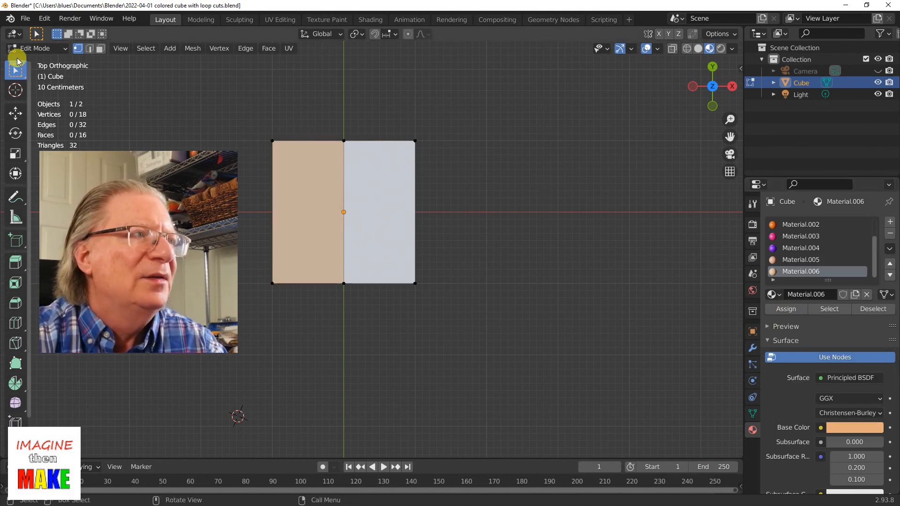
Step: Save the file and return the cube to Object Mode in a perspective view of its colored sides
left_click(25, 18)
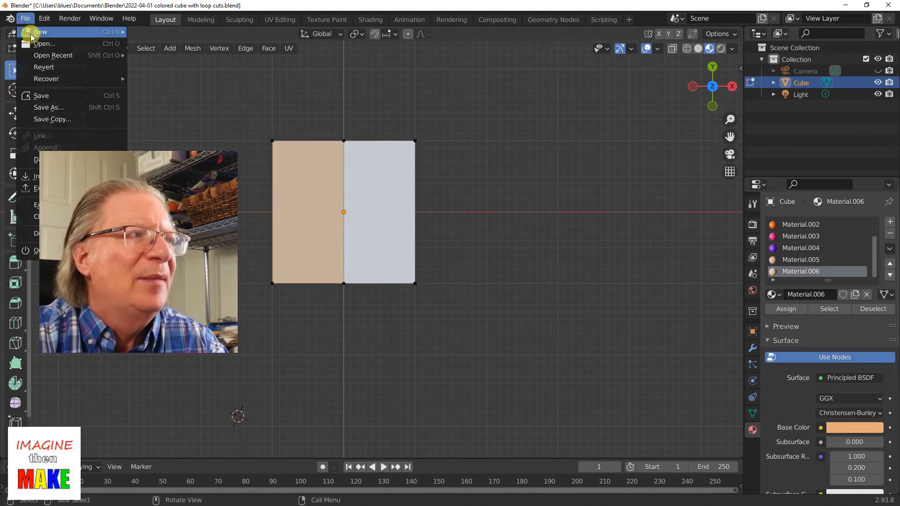
left_click(45, 99)
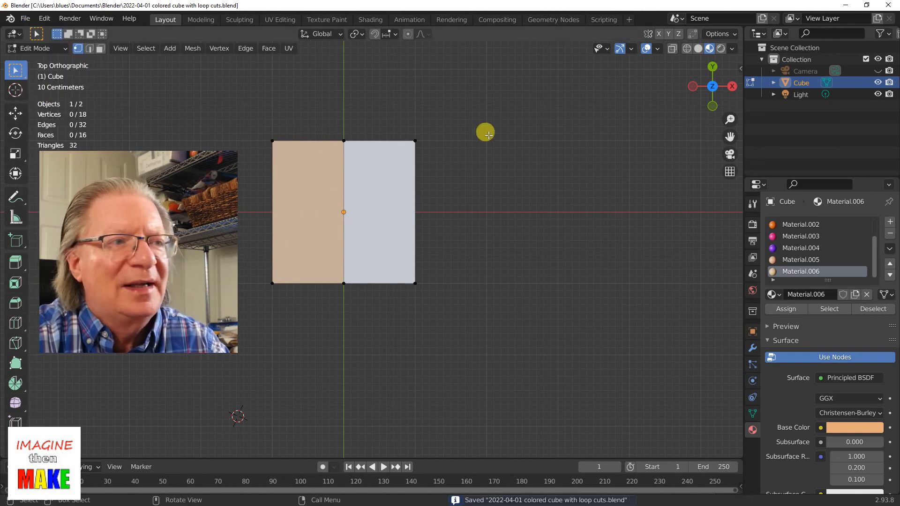
key("Tab")
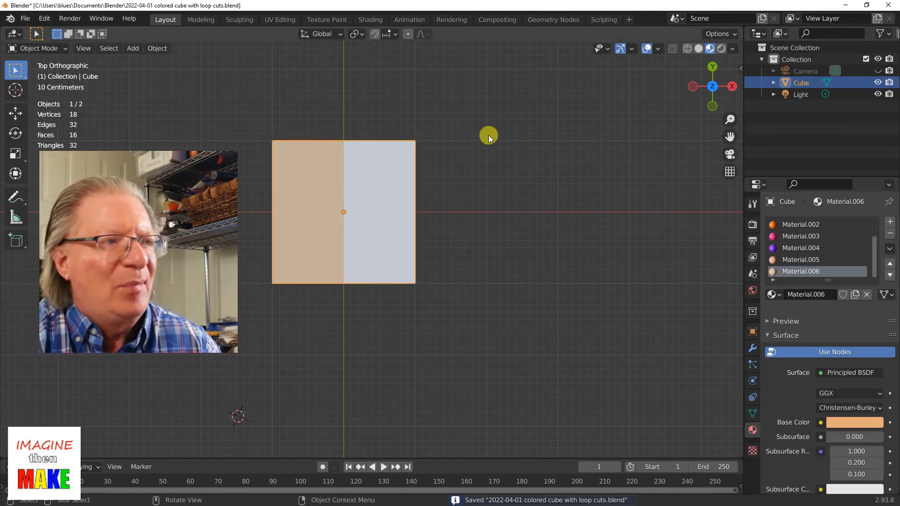
middle_click_drag(489, 139, 582, 229)
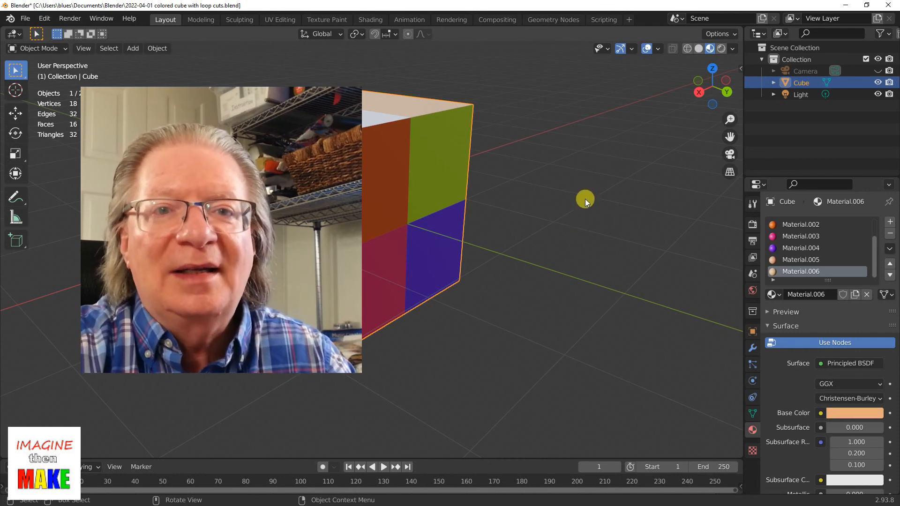
Step: Add another material slot with a new material and give it a purple base color with hue 0.705 and saturation 0.769
left_click(891, 222)
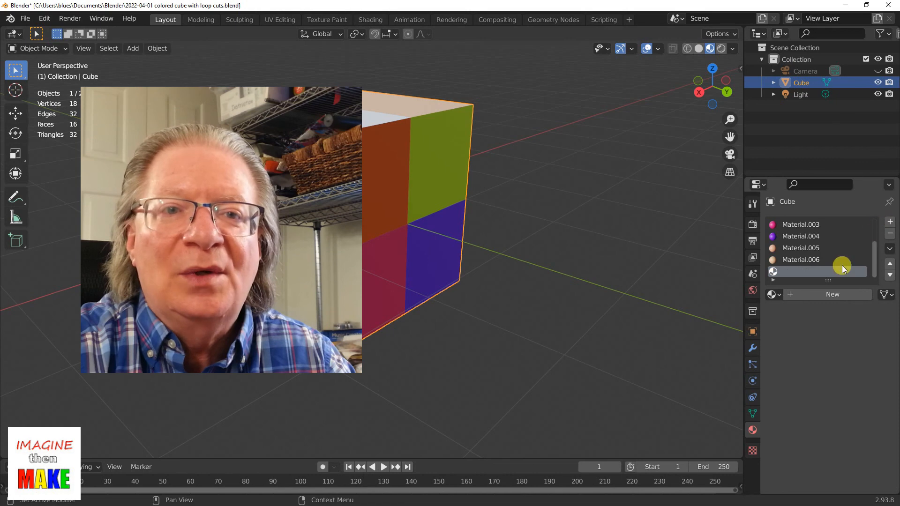
left_click(843, 295)
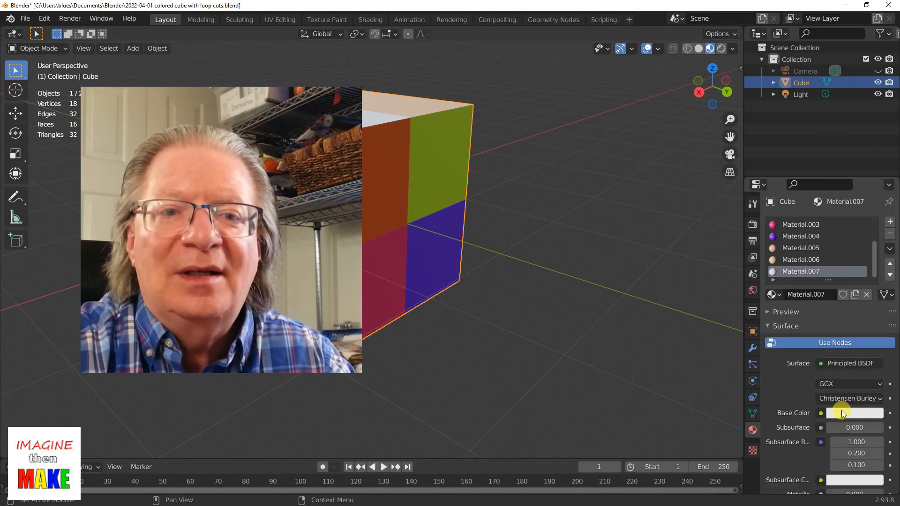
left_click(842, 411)
left_click_drag(824, 289, 845, 285)
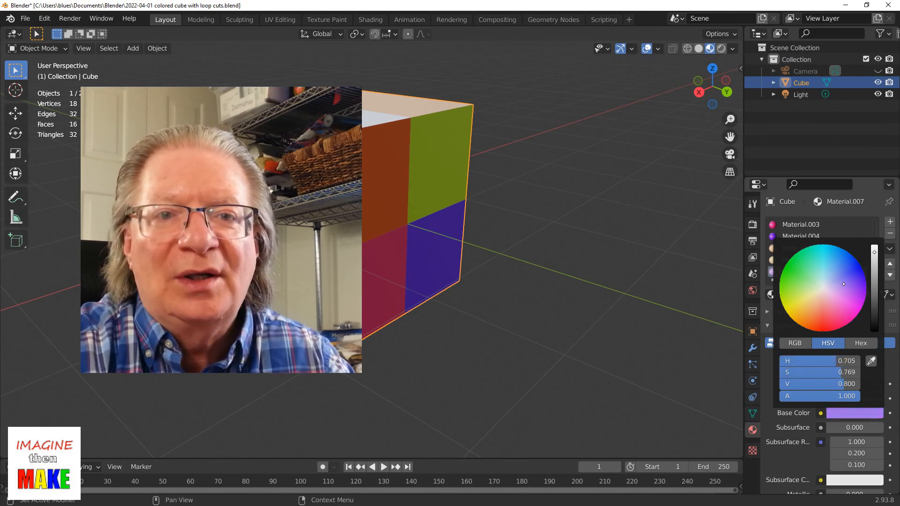
Step: Adjust the base color in RGB to red 0.425 and green 0.317, and view its Hex code
left_click(795, 344)
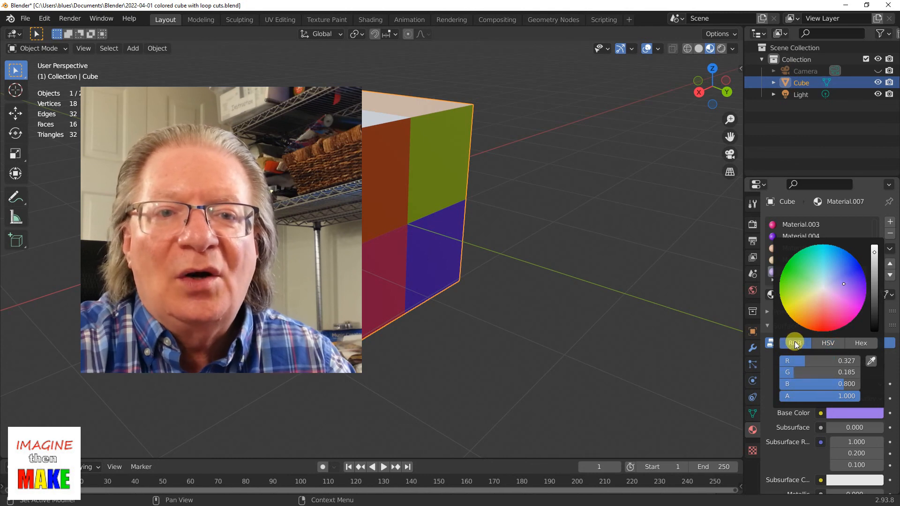
left_click_drag(797, 361, 825, 374)
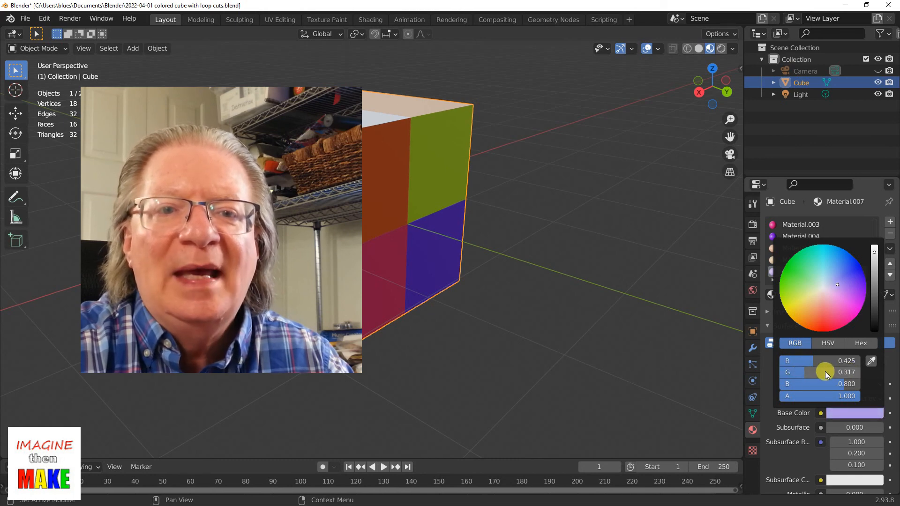
left_click(825, 343)
left_click(856, 343)
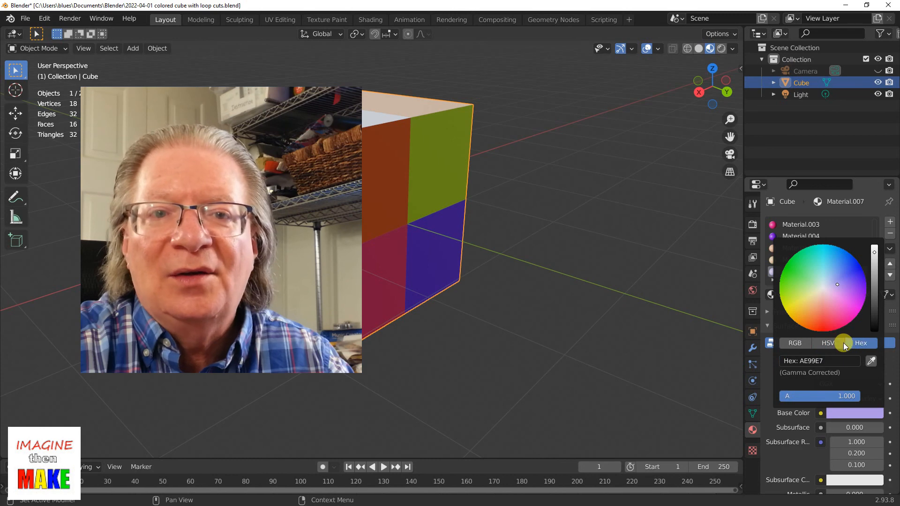
left_click(799, 345)
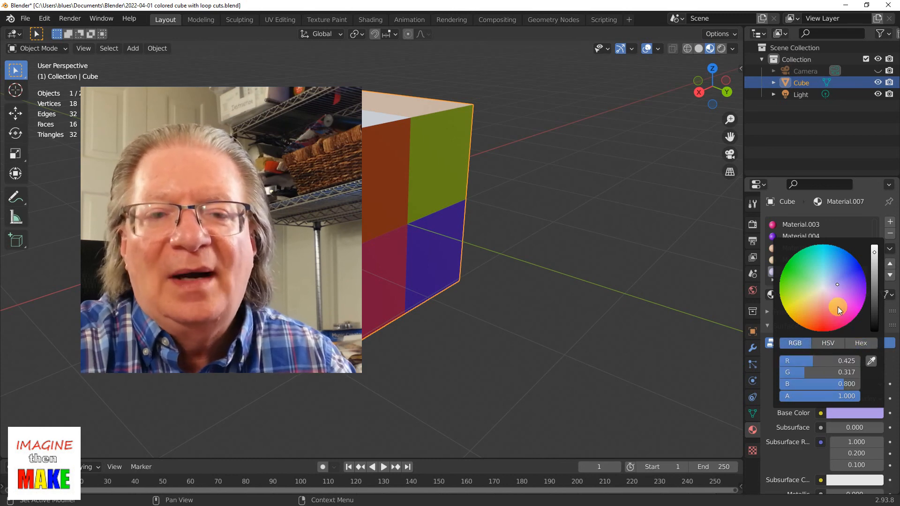
Step: Change the new material's base color to green in HSV, with hue 0.357 and saturation 0.769
left_click(828, 343)
left_click_drag(837, 284, 807, 277)
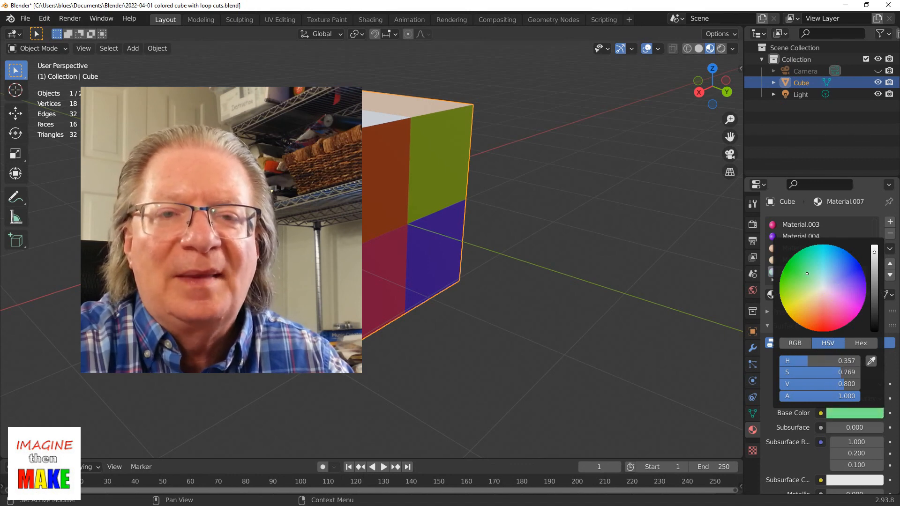